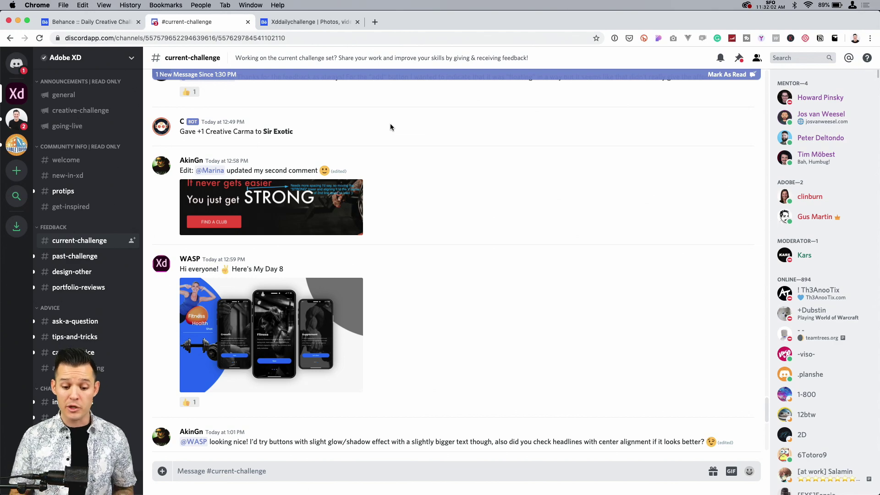
# Step: Browse the fitness designs and feedback in the current-challenge channel, enlarging the Day 8 post, and open the Behance xddailychallenge results
pyautogui.scroll(-2, 389, 123)
pyautogui.click(275, 284)
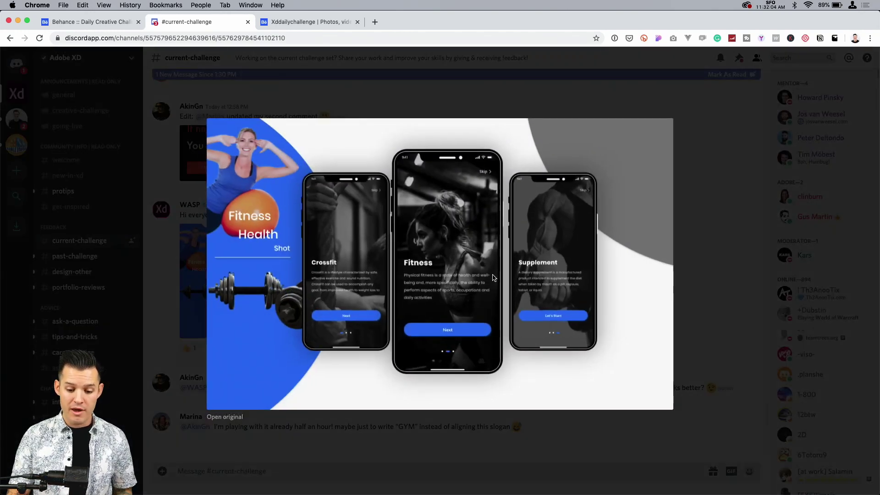
pyautogui.click(716, 255)
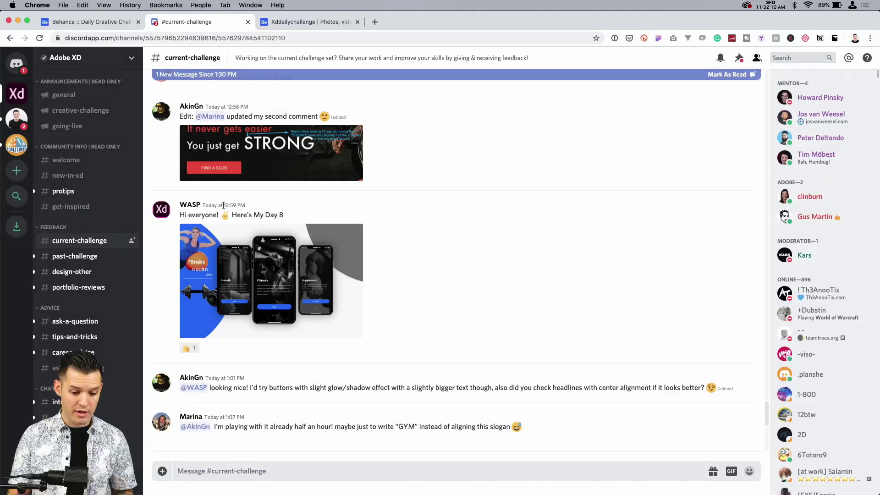
pyautogui.scroll(-6, 312, 275)
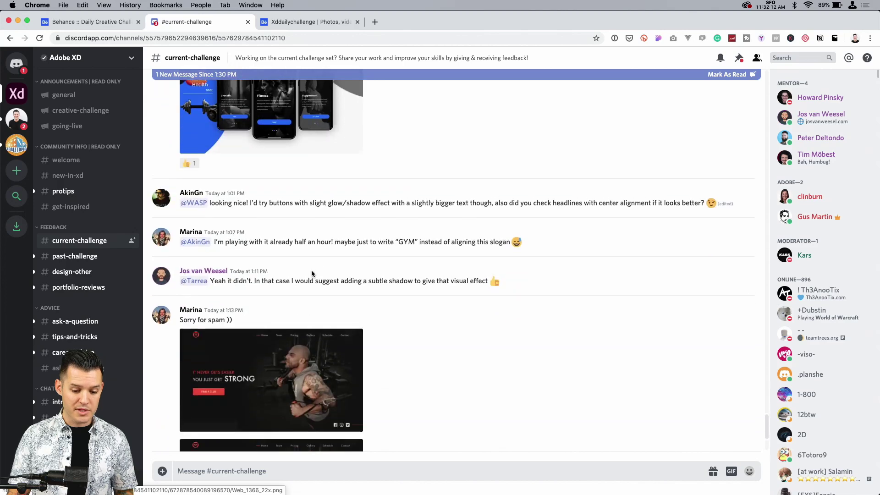
pyautogui.scroll(15, 340, 294)
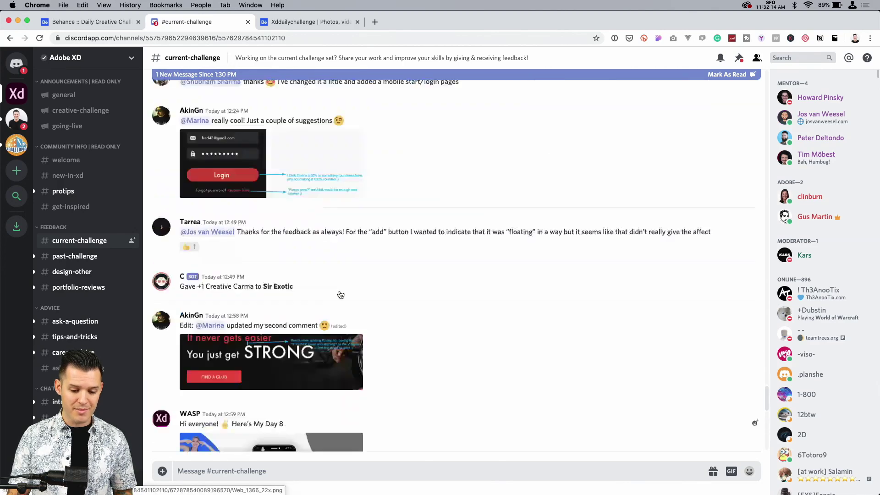
pyautogui.scroll(10, 340, 294)
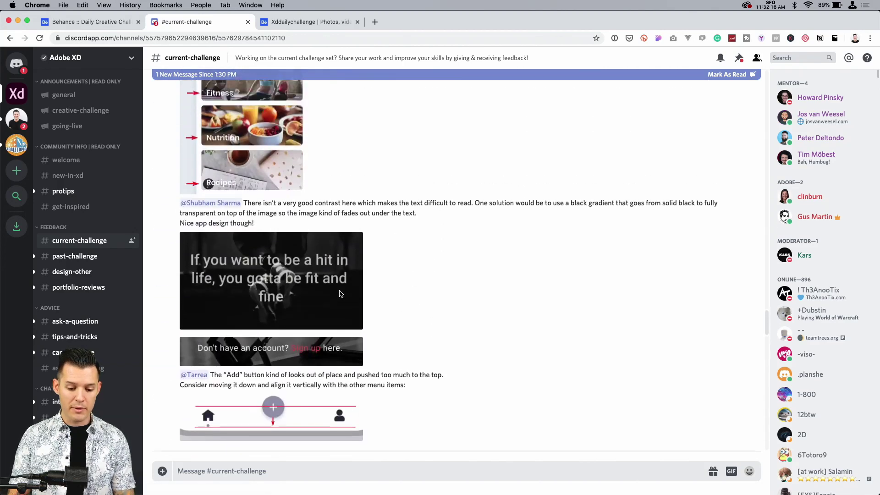
pyautogui.click(287, 22)
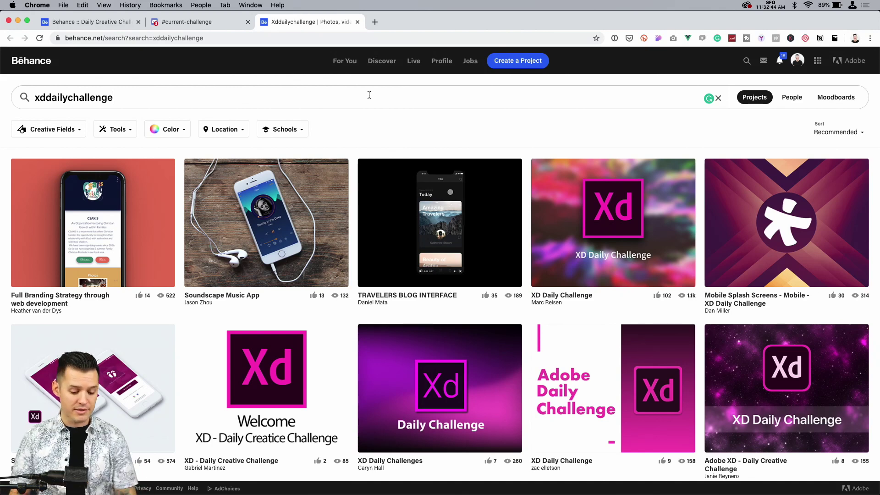
# Step: Switch to Adobe XD and review the Day 9 marathon brief, including About the Challenge, Focus On and Inspiration
pyautogui.press('super+Tab')
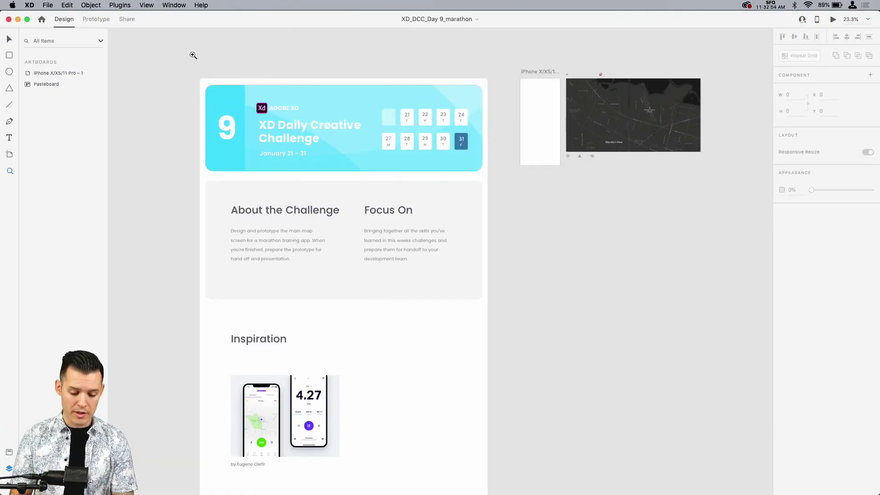
pyautogui.moveTo(193, 55); pyautogui.dragTo(717, 203)
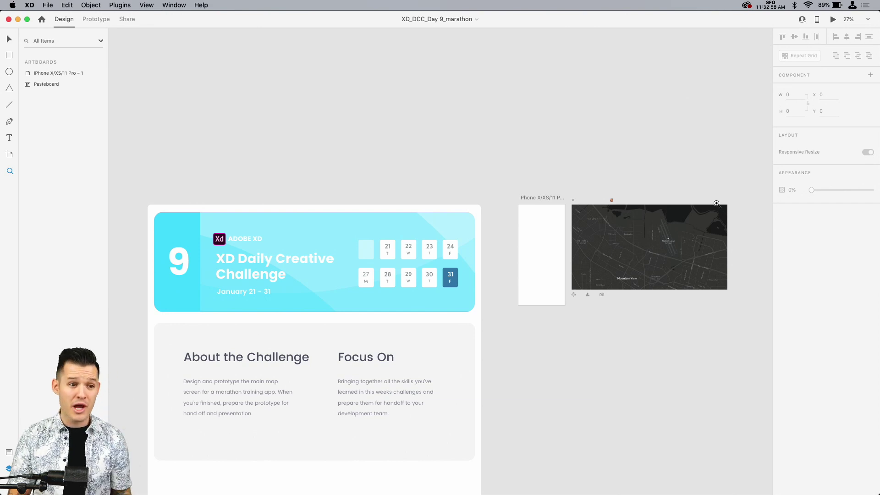
pyautogui.press('v')
pyautogui.scroll(-5, 603, 359)
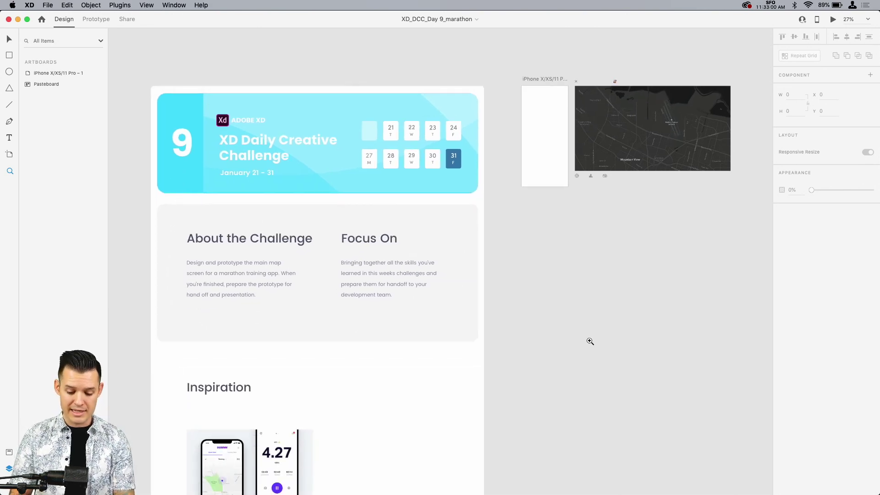
pyautogui.scroll(-2, 570, 275)
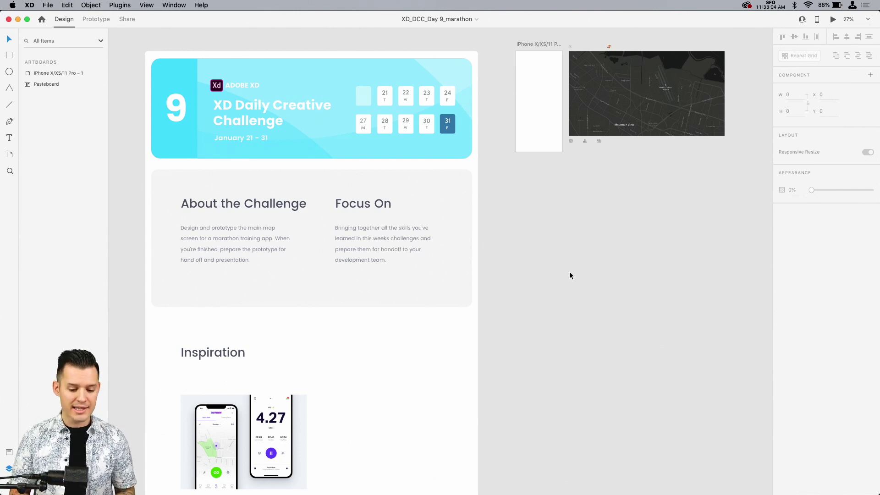
pyautogui.press('super+equal')
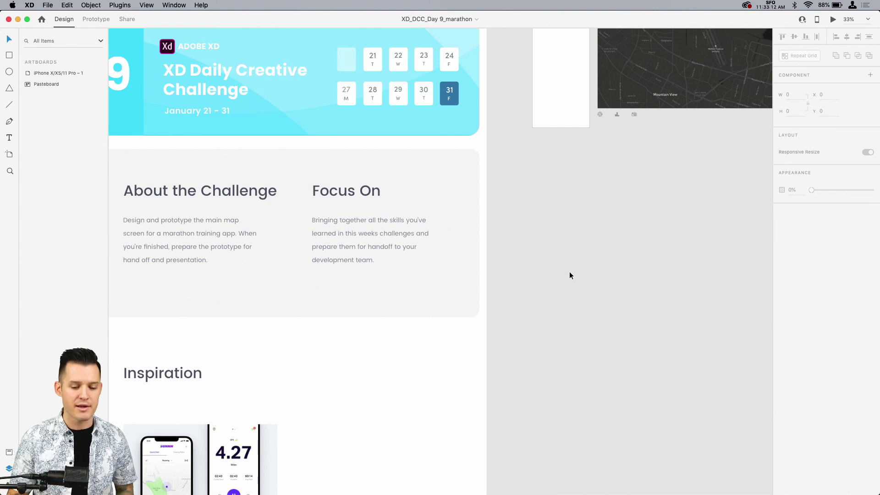
pyautogui.scroll(-1, 569, 272)
pyautogui.hscroll(-1, 569, 273)
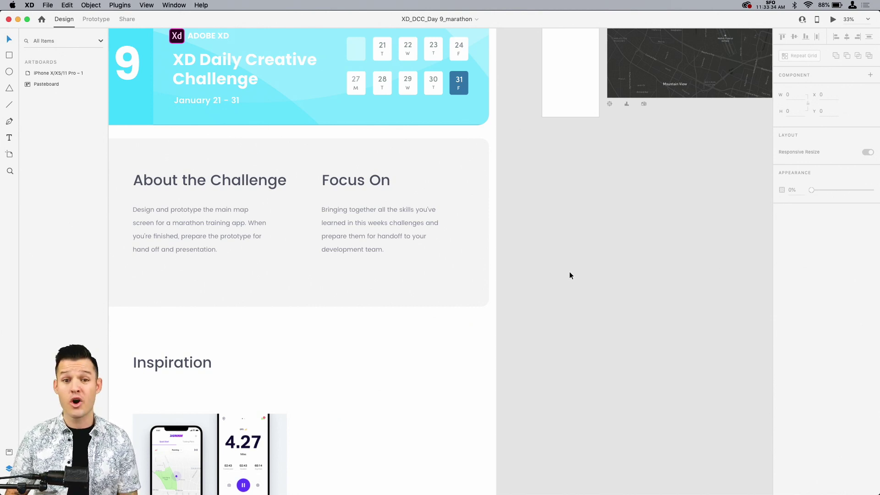
pyautogui.scroll(-5, 569, 275)
pyautogui.scroll(3, 570, 275)
pyautogui.scroll(-2, 571, 275)
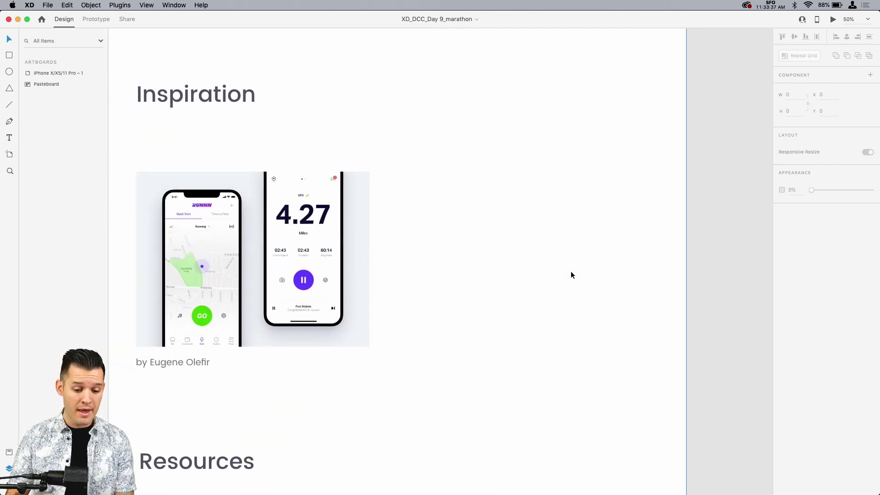
# Step: Examine the blank iPhone artboard and the supplied dark map, close icon, avatar and settings icons beside it
pyautogui.hscroll(10, 571, 275)
pyautogui.scroll(14, 571, 275)
pyautogui.scroll(-3, 570, 274)
pyautogui.hscroll(-1, 571, 274)
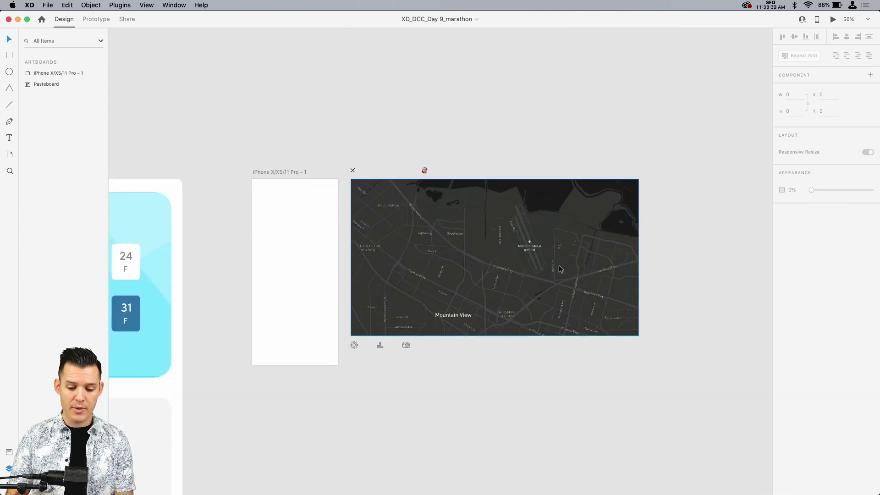
pyautogui.press('z')
pyautogui.moveTo(228, 160); pyautogui.dragTo(456, 378)
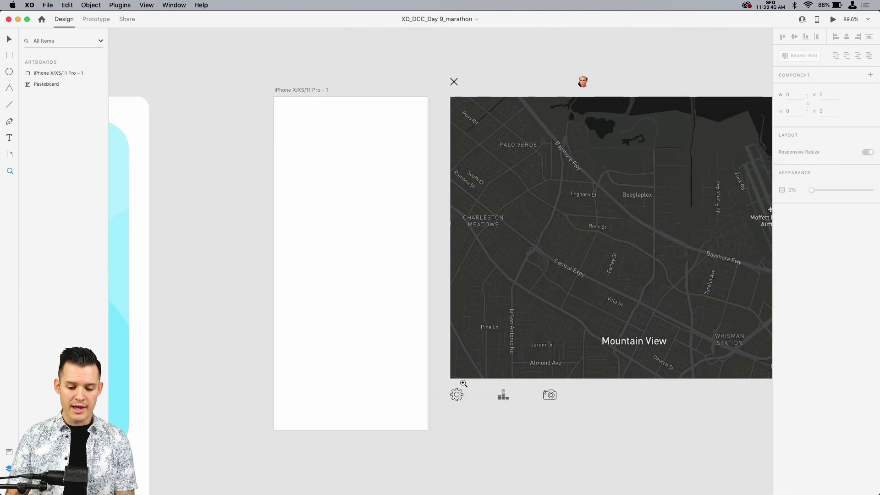
pyautogui.moveTo(485, 418); pyautogui.dragTo(326, 419)
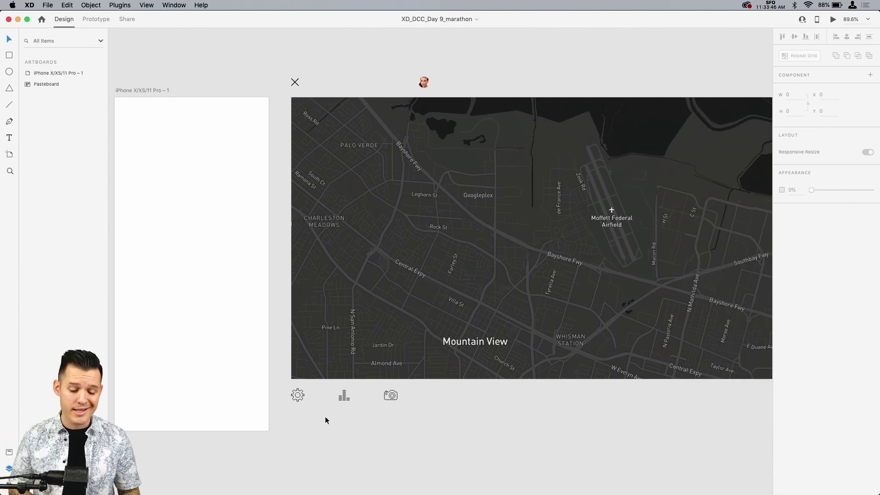
pyautogui.hscroll(-5, 325, 420)
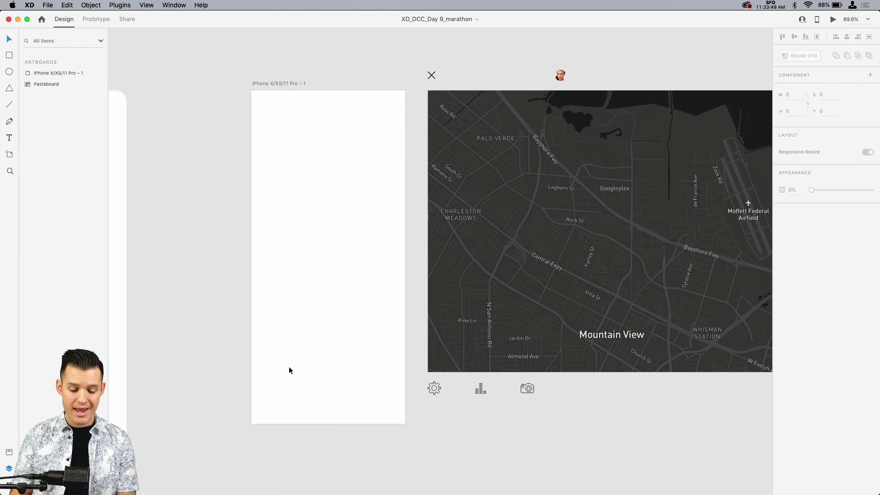
pyautogui.press('z')
pyautogui.moveTo(218, 72); pyautogui.dragTo(415, 247)
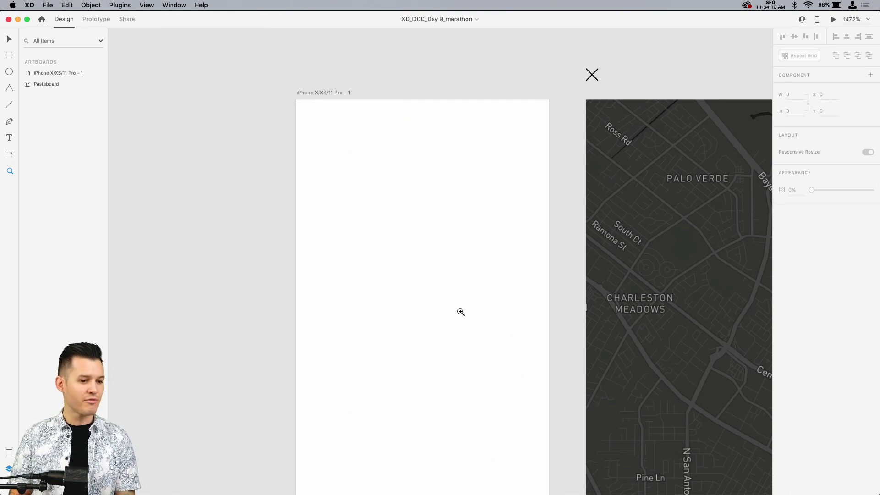
pyautogui.scroll(-3, 460, 312)
pyautogui.hscroll(4, 460, 311)
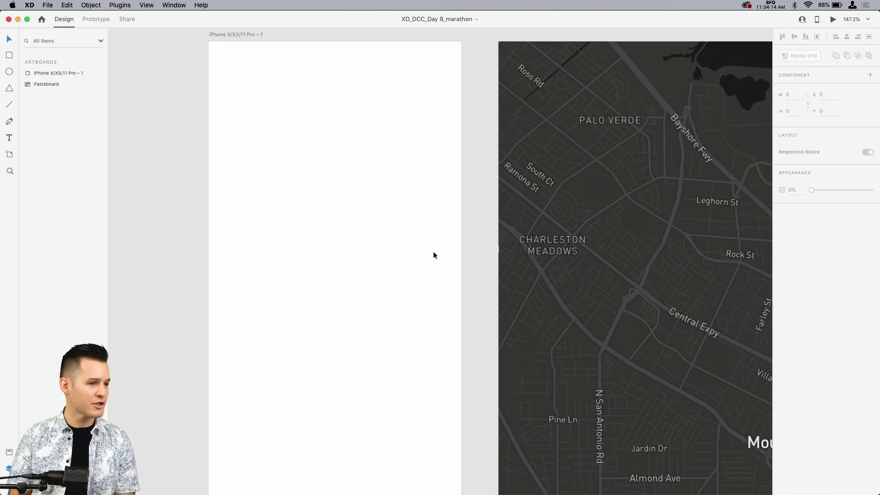
pyautogui.hscroll(2, 434, 255)
pyautogui.scroll(1, 435, 255)
pyautogui.press('super+1')
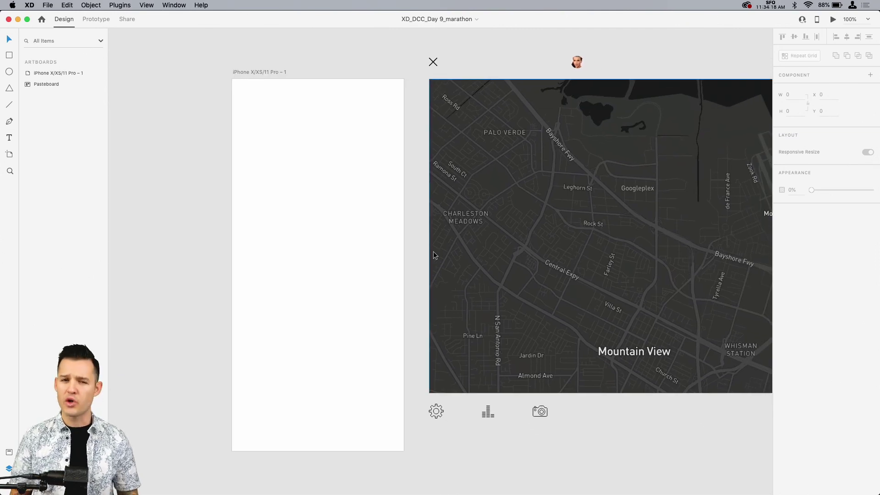
# Step: Rename the iPhone X/XS/11 Pro artboard as "marathon map"
pyautogui.click(258, 72)
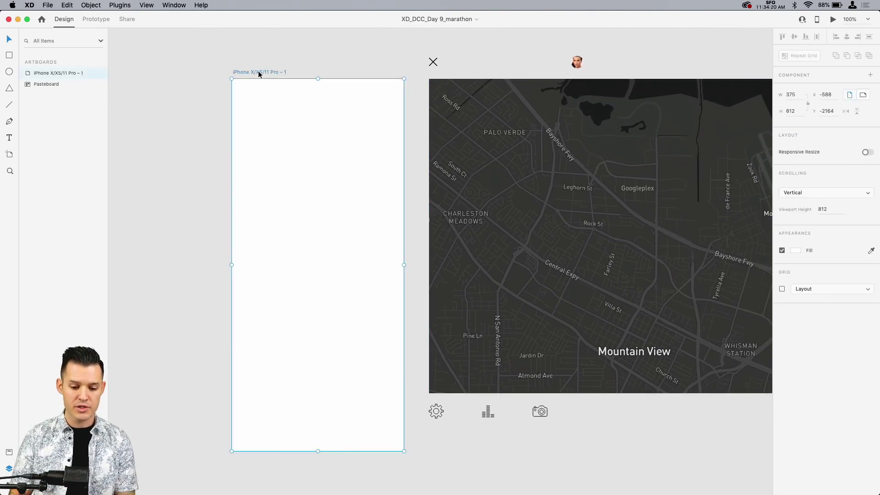
pyautogui.doubleClick(51, 74)
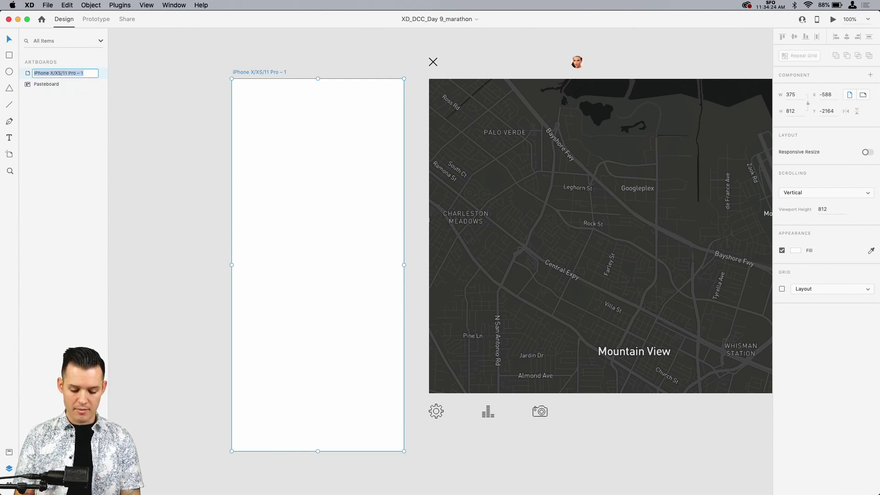
pyautogui.write('marathon map')
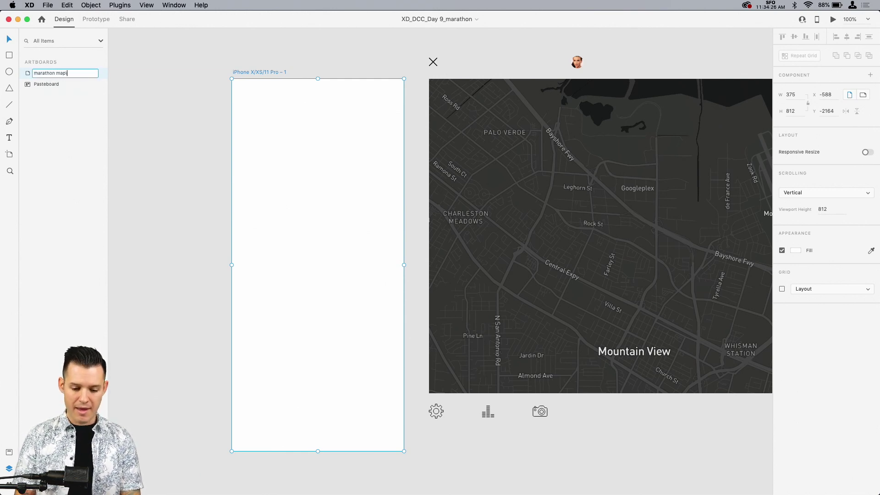
pyautogui.press('Return')
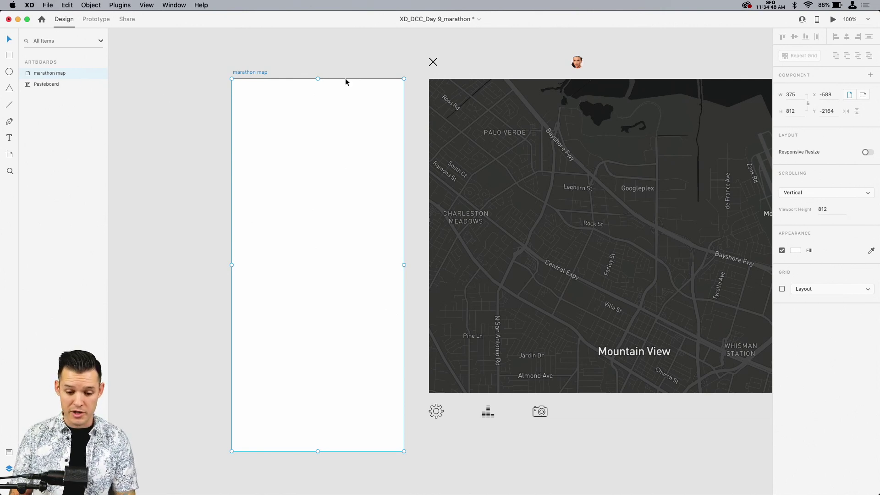
# Step: Fill the marathon map artboard with the dark #191A1A colour sampled from the map image
pyautogui.click(797, 250)
pyautogui.click(776, 287)
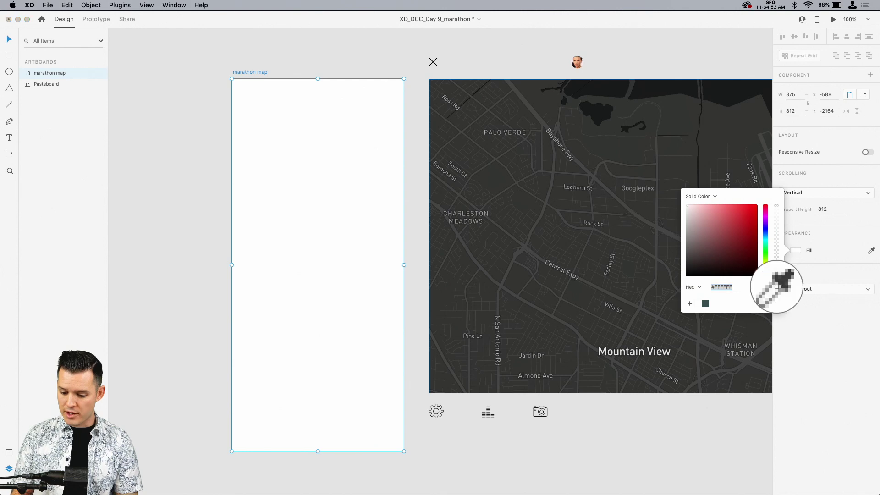
pyautogui.click(732, 82)
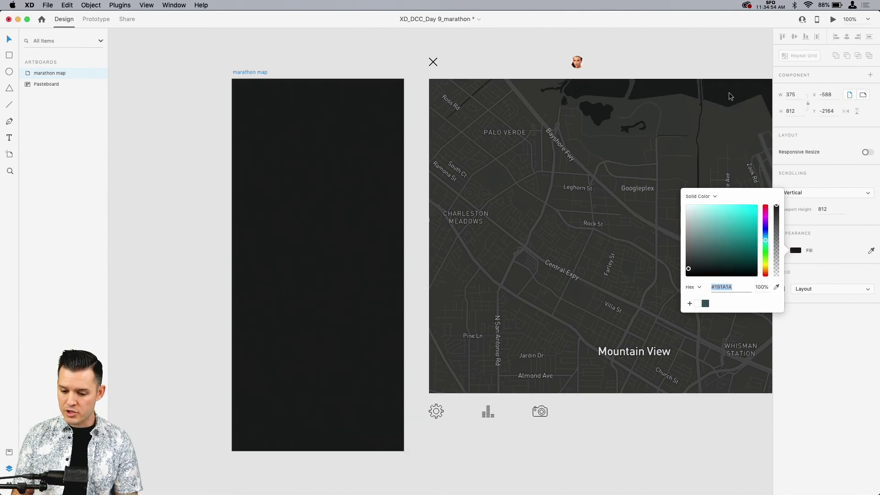
pyautogui.click(298, 67)
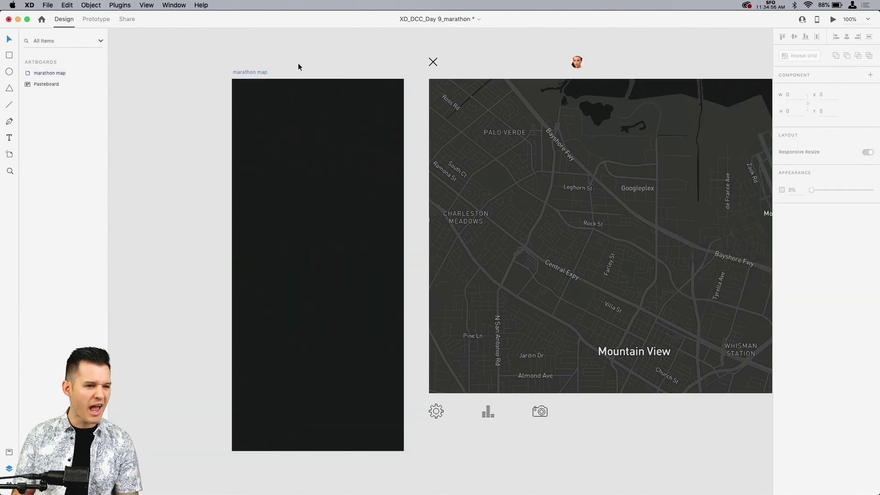
pyautogui.moveTo(530, 145); pyautogui.dragTo(270, 160)
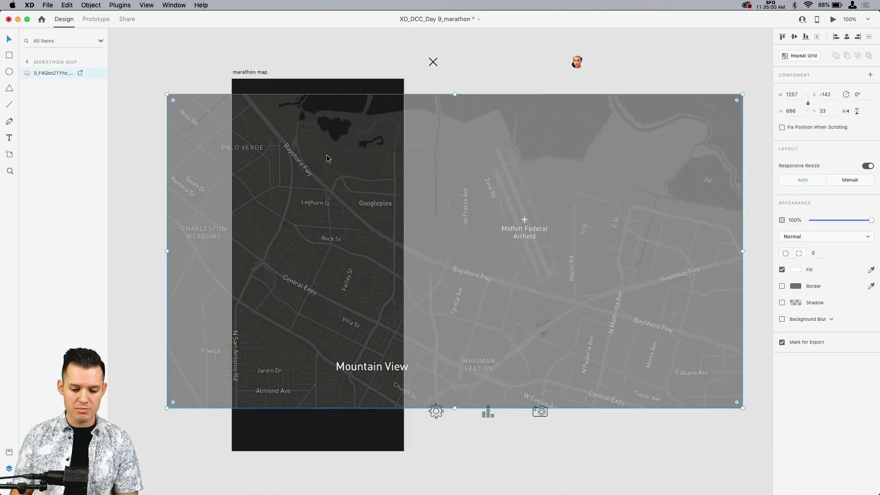
pyautogui.moveTo(326, 159)
pyautogui.mouseDown()
pyautogui.moveTo(323, 146)
pyautogui.moveTo(331, 146)
pyautogui.mouseUp()
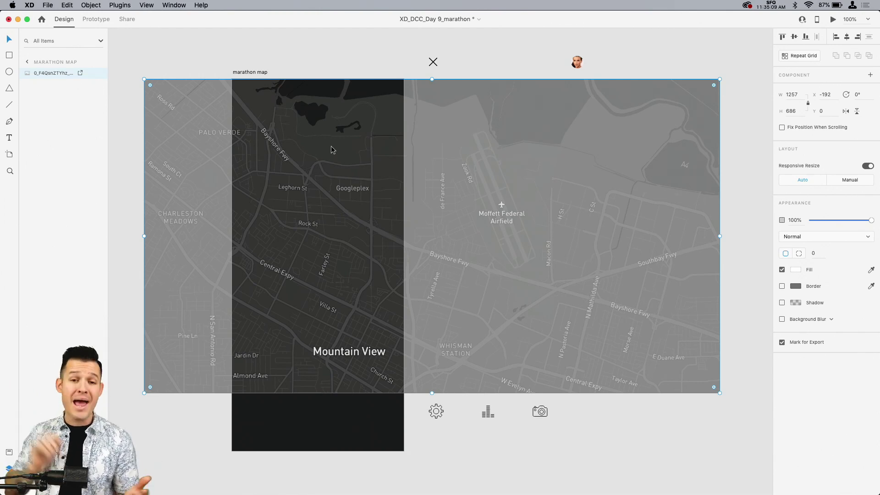
pyautogui.doubleClick(298, 140)
pyautogui.click(259, 71)
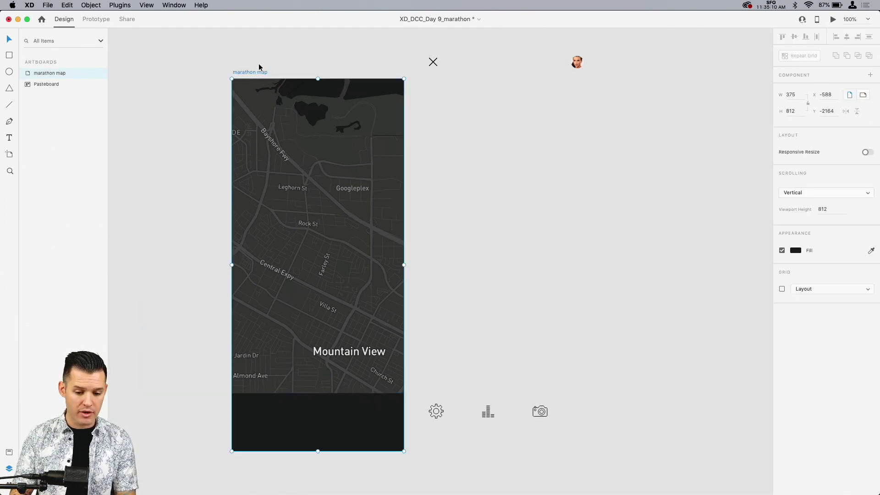
pyautogui.click(260, 58)
pyautogui.click(260, 109)
pyautogui.moveTo(265, 102)
pyautogui.mouseDown()
pyautogui.moveTo(267, 89)
pyautogui.moveTo(530, 138)
pyautogui.moveTo(540, 128)
pyautogui.mouseUp()
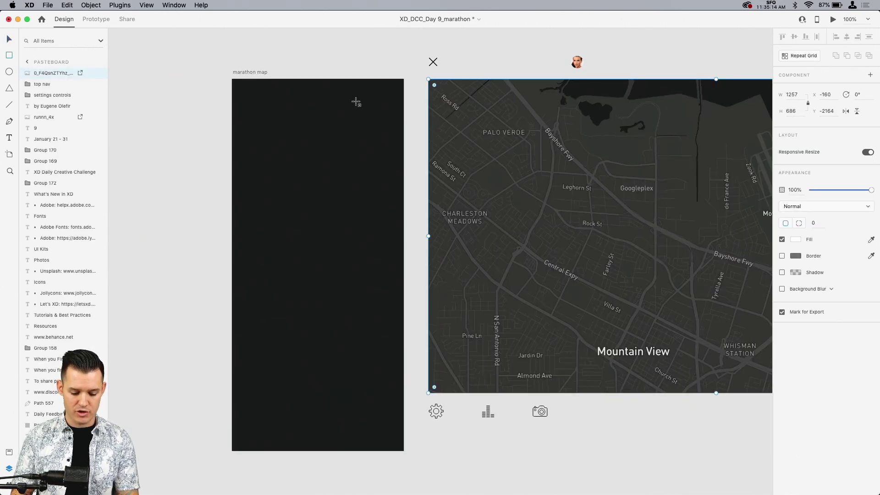
# Step: Draw a borderless 375 by 592 rectangle across the full width of the marathon map artboard, starting at its upper edge
pyautogui.press('r')
pyautogui.moveTo(233, 79); pyautogui.dragTo(324, 148)
pyautogui.moveTo(388, 228); pyautogui.dragTo(405, 351)
pyautogui.click(782, 287)
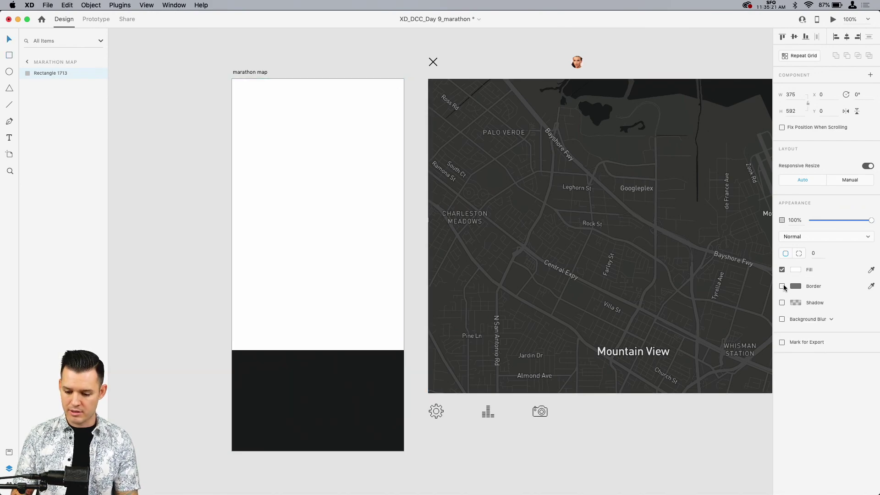
# Step: Place the dark map image on the artboard at X -207, Y -53, with the white rectangle brought in front of it
pyautogui.moveTo(562, 234); pyautogui.dragTo(280, 256)
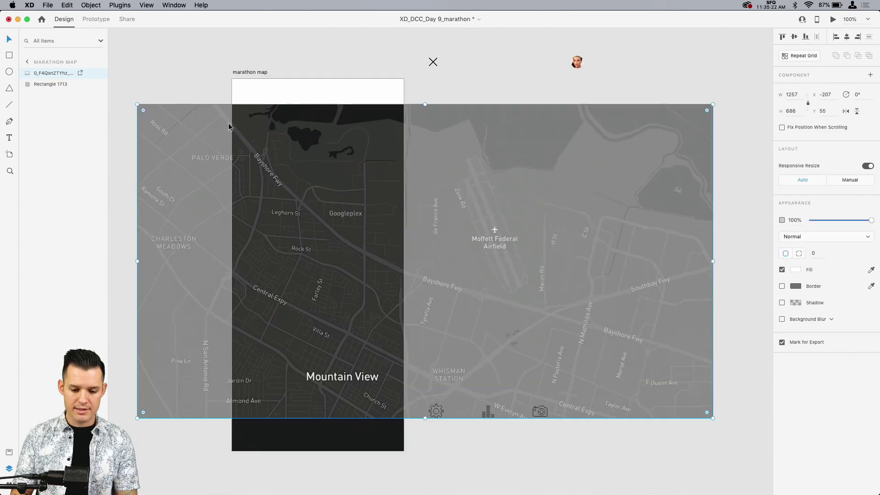
pyautogui.click(282, 94)
pyautogui.press('shift+super+]')
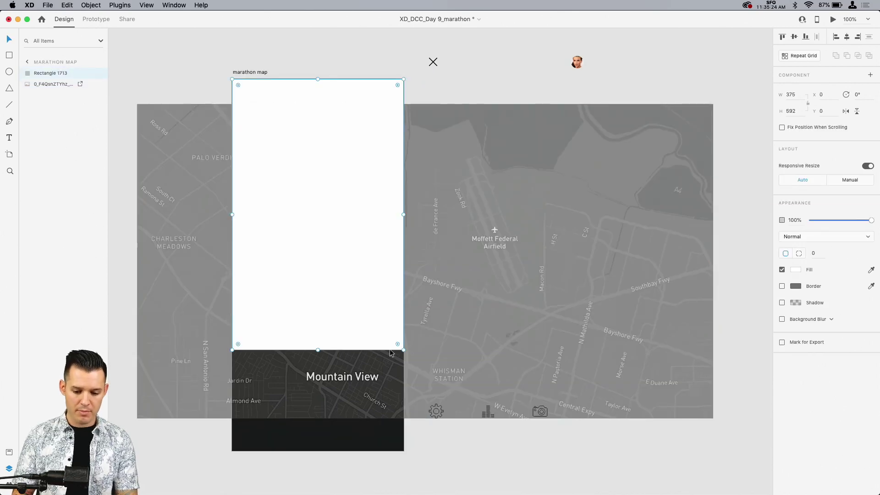
pyautogui.moveTo(361, 378); pyautogui.dragTo(359, 332)
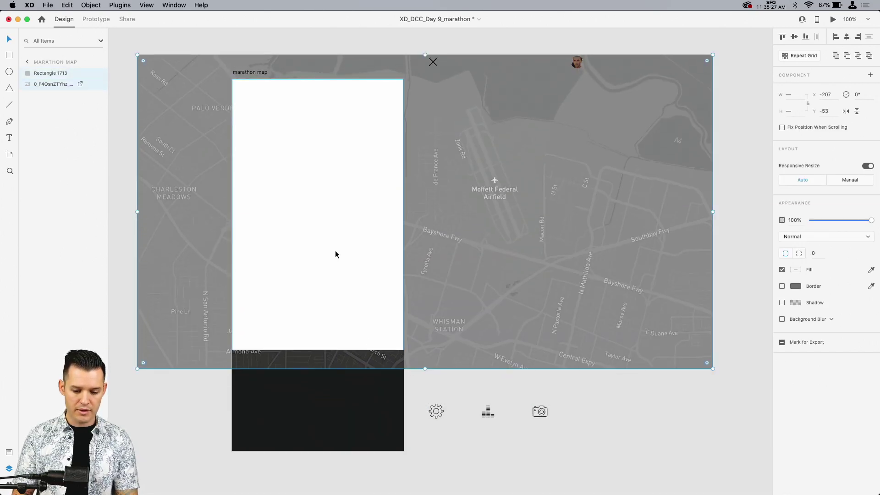
# Step: Mask the map image with the white rectangle and reposition the image inside the mask to X -367, Y -84
pyautogui.keyDown('shift'); pyautogui.click(334, 251); pyautogui.keyUp('shift')
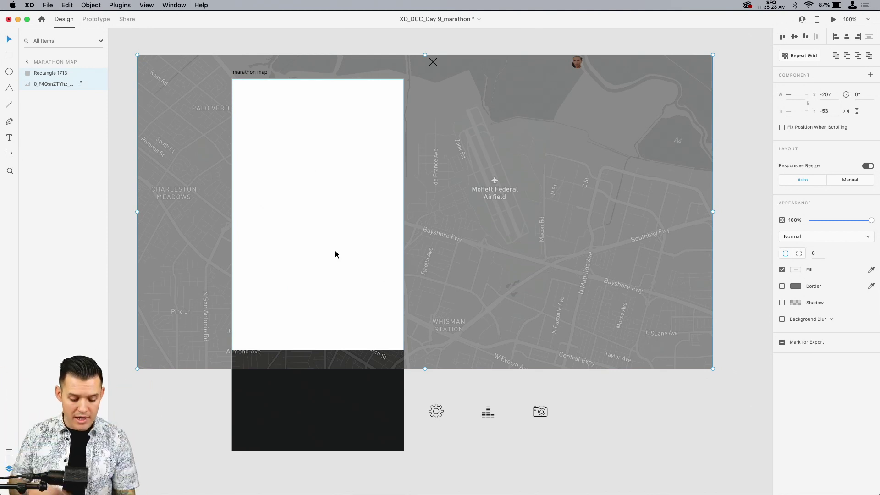
pyautogui.press('shift+super+m')
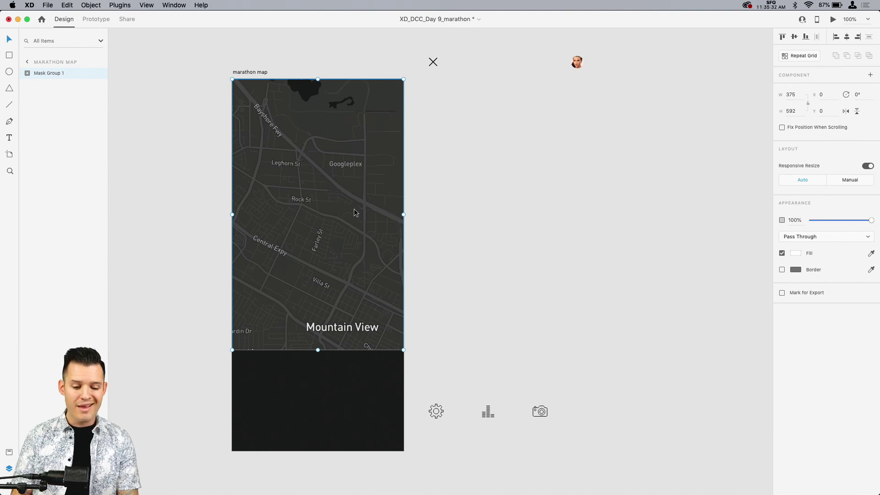
pyautogui.doubleClick(334, 182)
pyautogui.moveTo(339, 172); pyautogui.dragTo(284, 155)
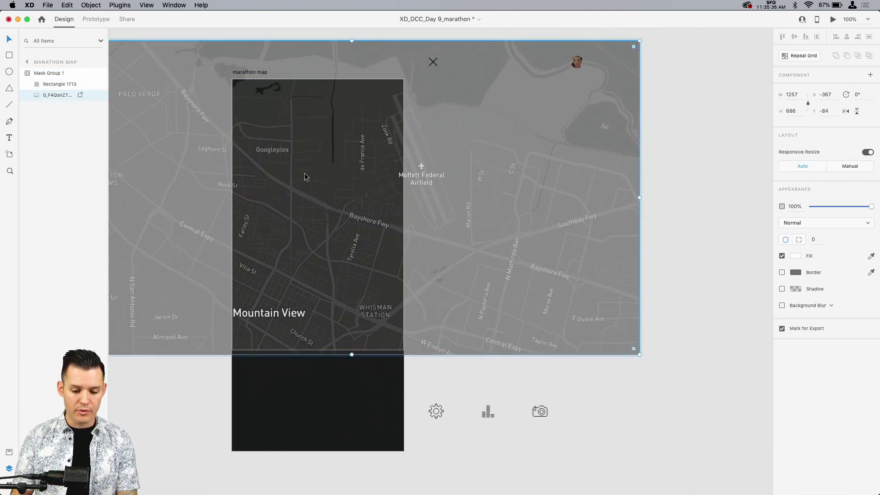
pyautogui.click(498, 370)
pyautogui.click(283, 220)
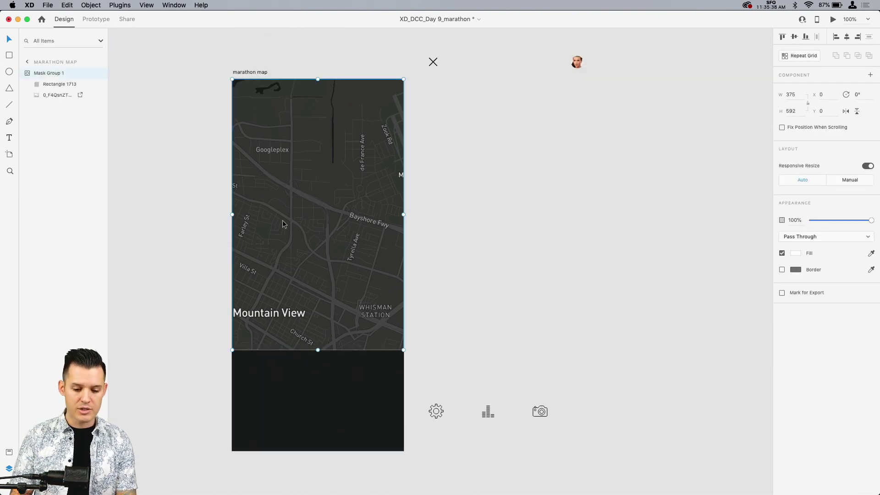
# Step: Rename the masked map group on the marathon map artboard as "map" and collapse it in the layer list
pyautogui.click(27, 62)
pyautogui.press('super+0')
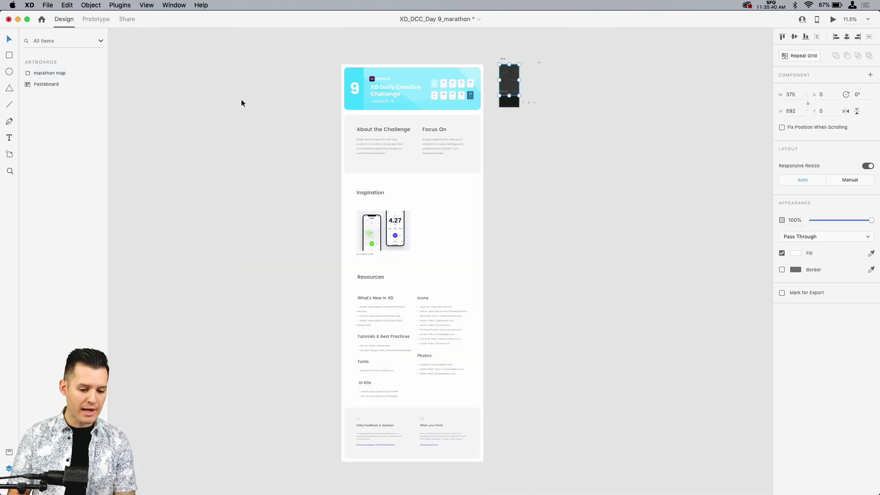
pyautogui.press('z')
pyautogui.moveTo(485, 48); pyautogui.dragTo(538, 115)
pyautogui.moveTo(294, 133); pyautogui.dragTo(536, 367)
pyautogui.press('v')
pyautogui.click(257, 105)
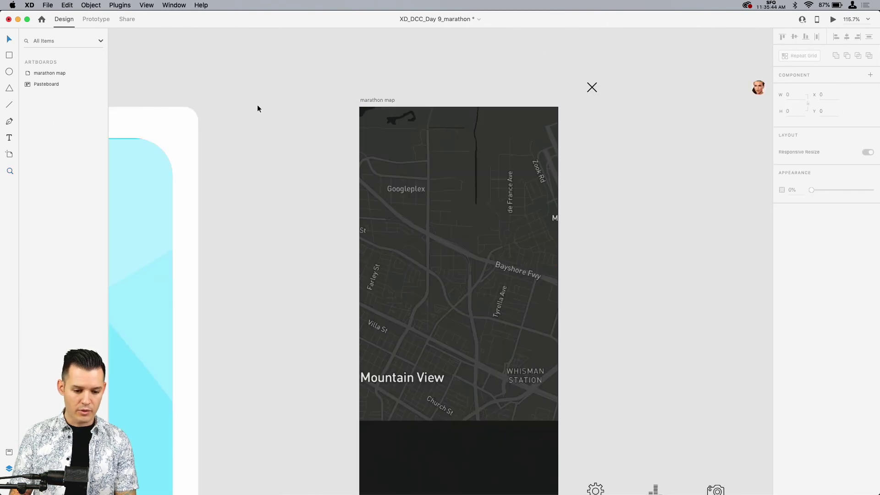
pyautogui.click(422, 205)
pyautogui.doubleClick(51, 73)
pyautogui.write('map')
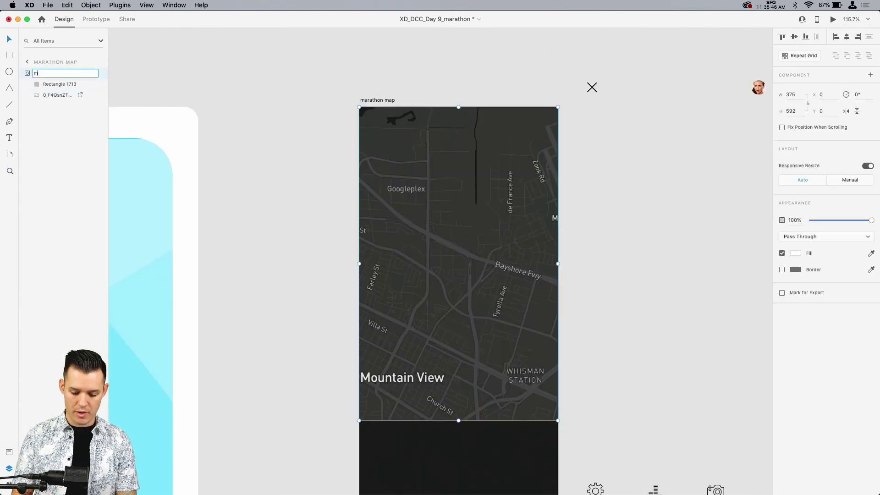
pyautogui.press('Return')
pyautogui.click(28, 75)
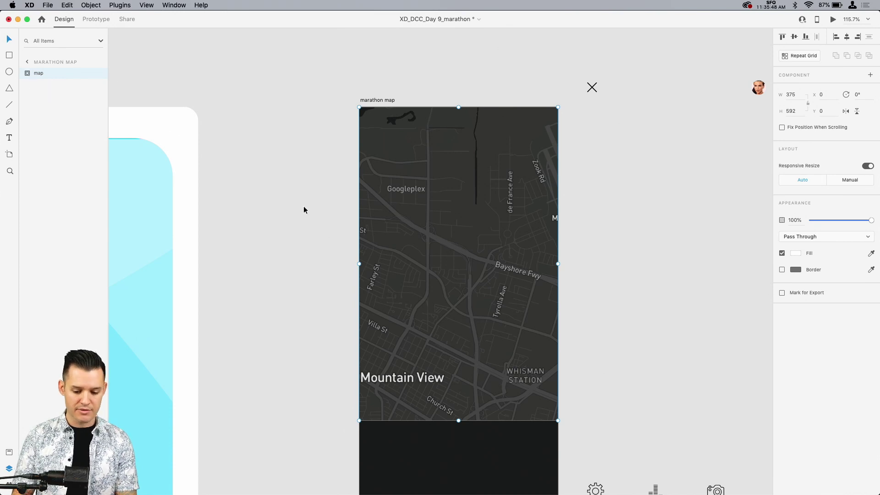
pyautogui.hscroll(5, 303, 210)
pyautogui.scroll(-2, 303, 210)
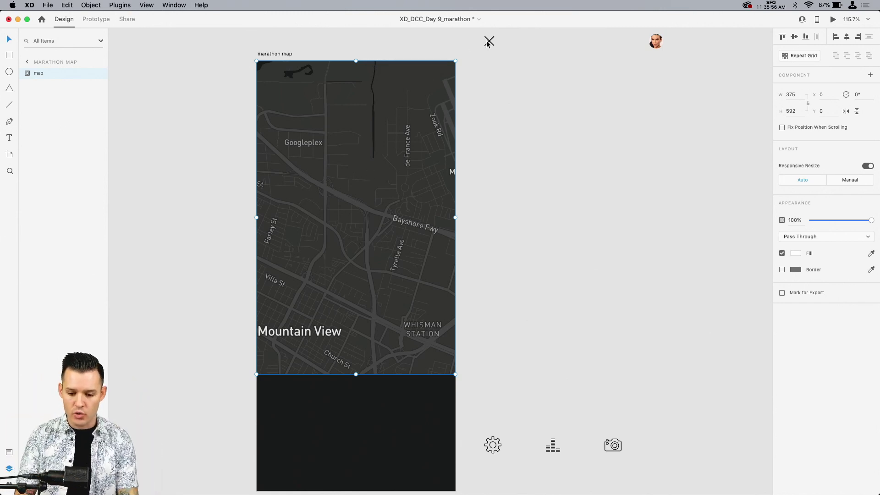
pyautogui.moveTo(489, 40); pyautogui.dragTo(279, 82)
pyautogui.press('super+z')
pyautogui.press('super+z')
pyautogui.click(309, 42)
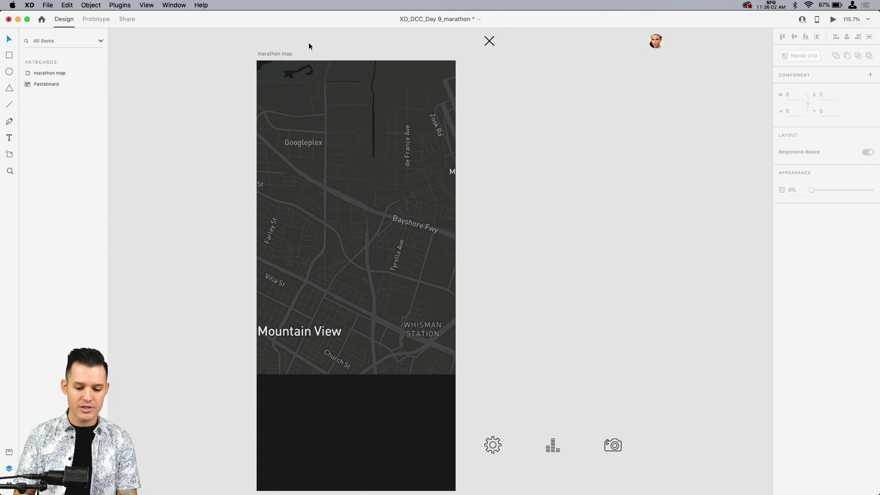
# Step: Draw a borderless 375 by 280 rectangle across the full artboard width at Y 360, overlapping the lower part of the map
pyautogui.press('r')
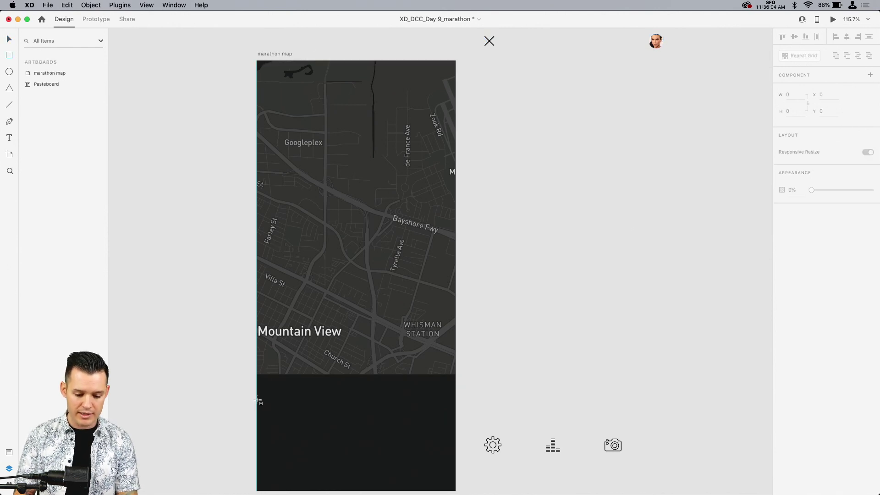
pyautogui.moveTo(257, 399)
pyautogui.mouseDown()
pyautogui.moveTo(442, 271)
pyautogui.moveTo(455, 251)
pyautogui.mouseUp()
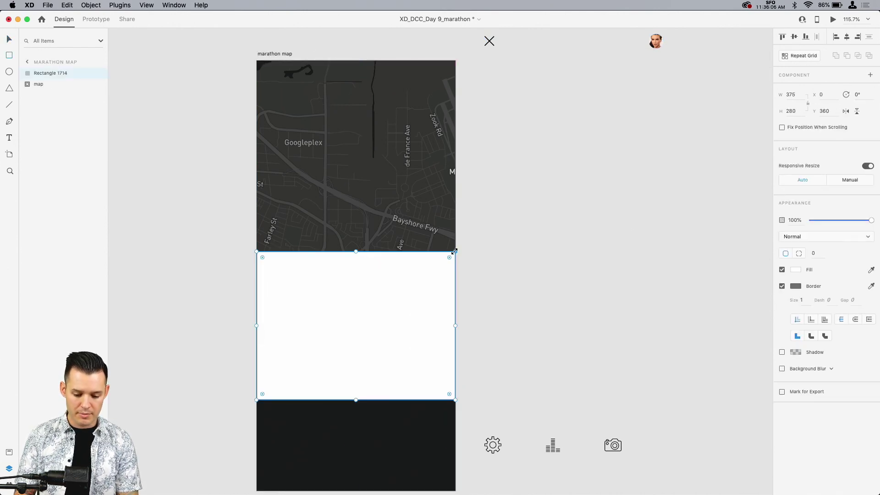
pyautogui.click(783, 287)
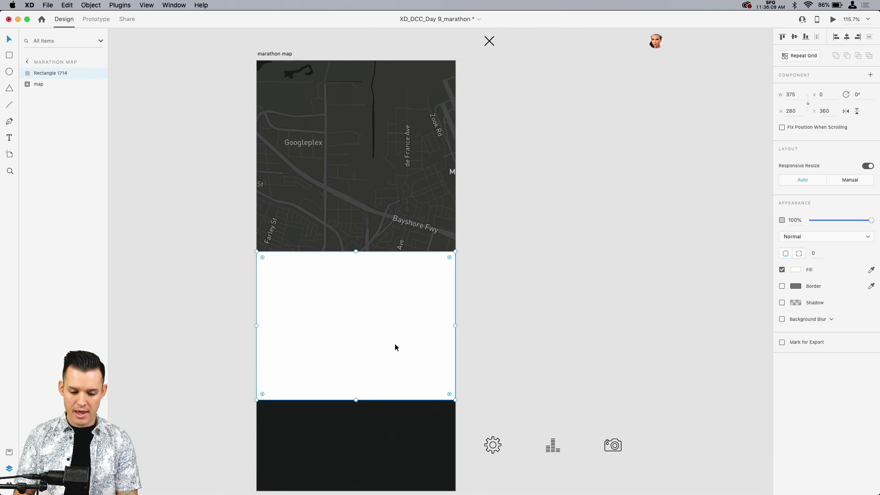
# Step: Fill the new rectangle with a linear gradient from solid #191A1A, sampled from the artboard, to the same colour at 0% opacity
pyautogui.click(796, 270)
pyautogui.click(700, 216)
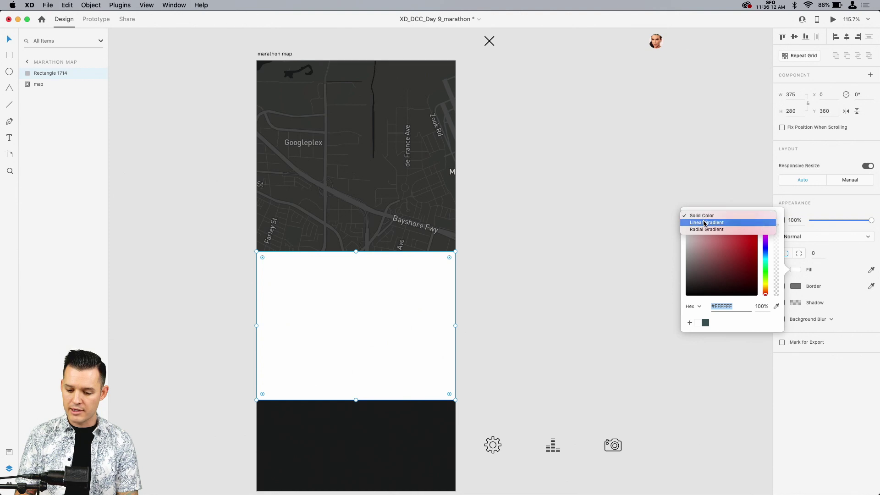
pyautogui.click(706, 222)
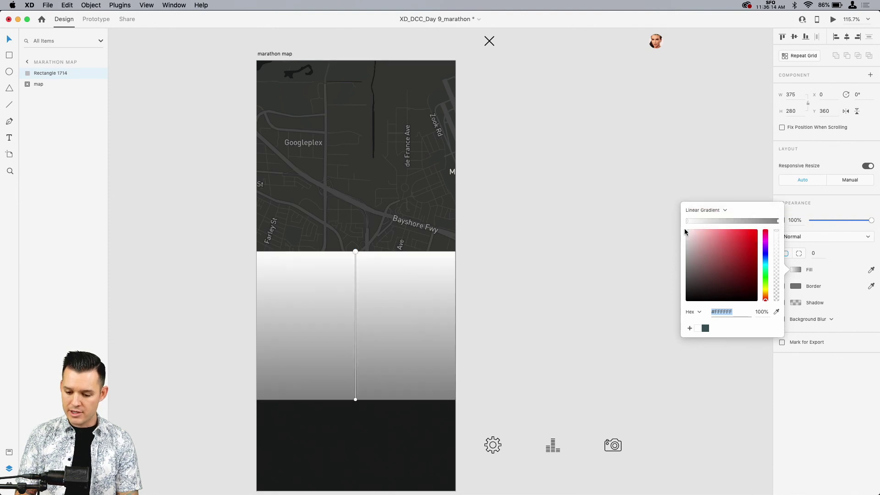
pyautogui.click(778, 312)
pyautogui.click(401, 432)
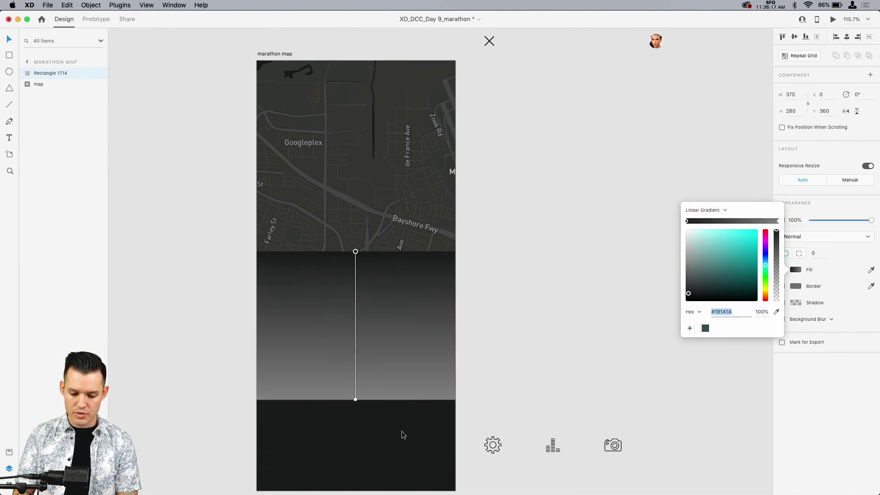
pyautogui.click(778, 221)
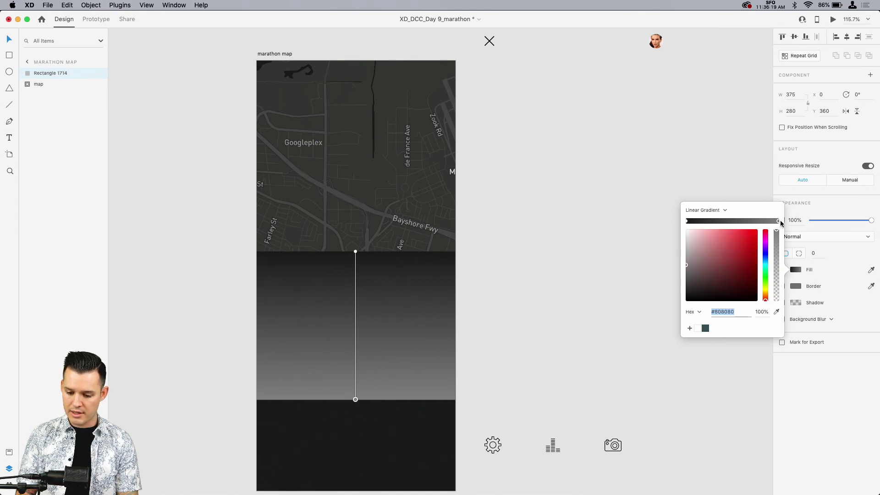
pyautogui.click(776, 312)
pyautogui.click(354, 452)
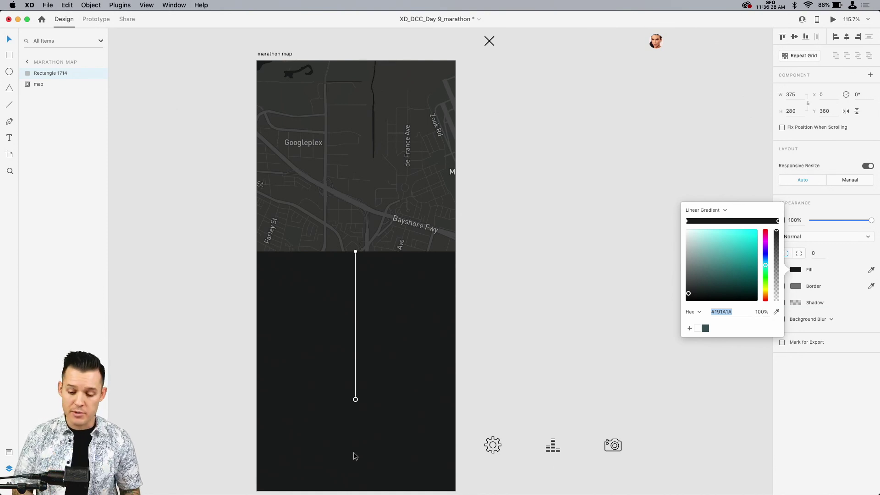
pyautogui.moveTo(778, 233); pyautogui.dragTo(776, 349)
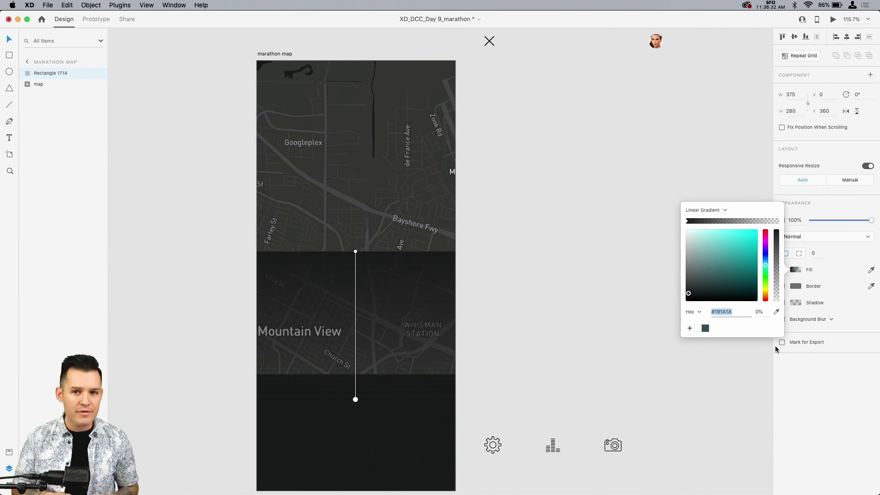
pyautogui.click(529, 161)
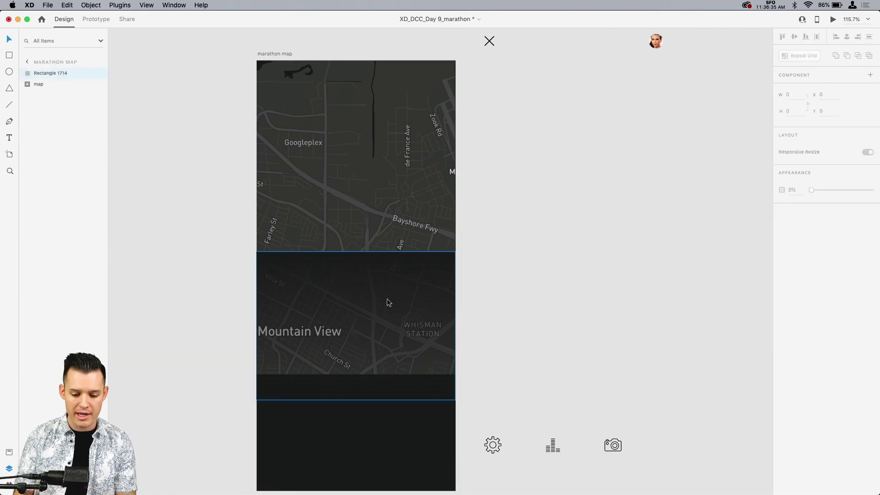
# Step: Move the gradient rectangle to the artboard's upper edge and place a duplicate, rotated 180°, along the map's lower edge at Y 312
pyautogui.moveTo(387, 298); pyautogui.dragTo(383, 107)
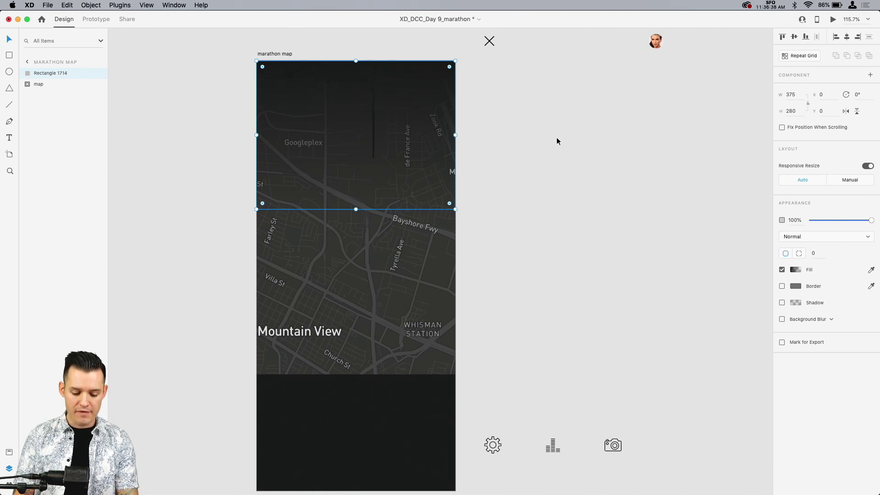
pyautogui.press('super+d')
pyautogui.moveTo(389, 133); pyautogui.dragTo(405, 288)
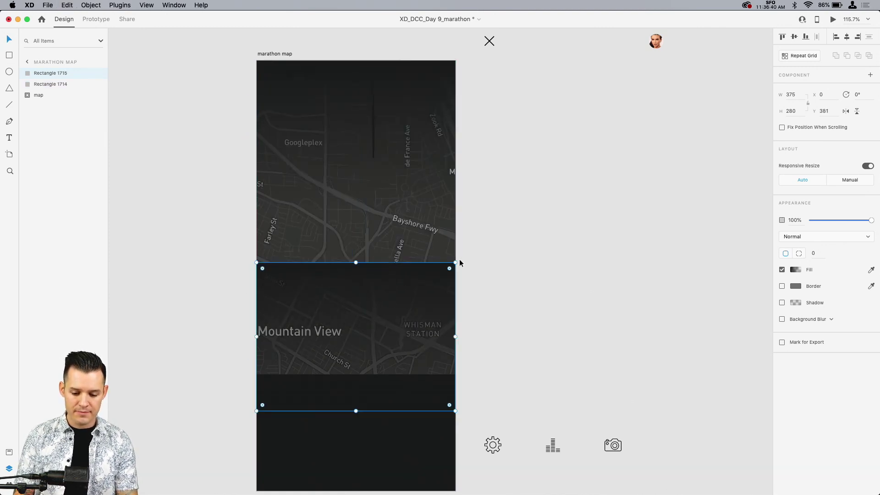
pyautogui.moveTo(456, 261); pyautogui.dragTo(328, 334)
pyautogui.click(528, 336)
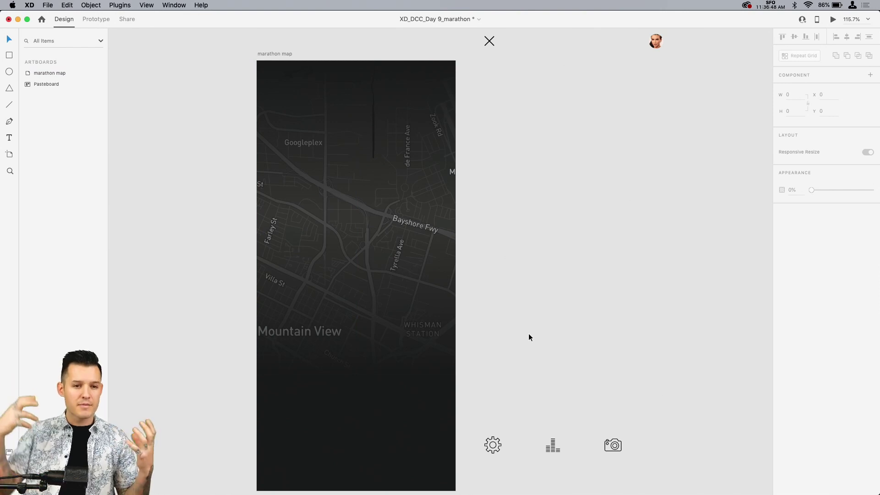
# Step: Group the two gradient rectangles and name the group "gradient"
pyautogui.click(380, 343)
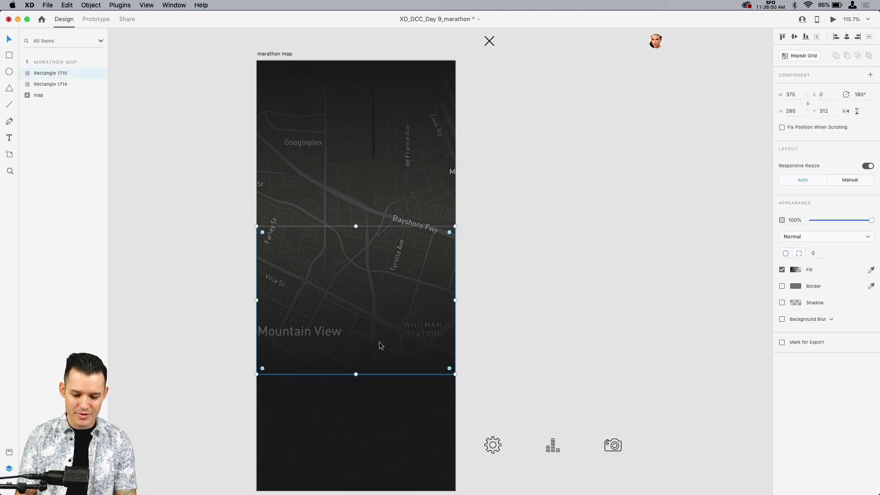
pyautogui.keyDown('shift'); pyautogui.click(365, 89); pyautogui.keyUp('shift')
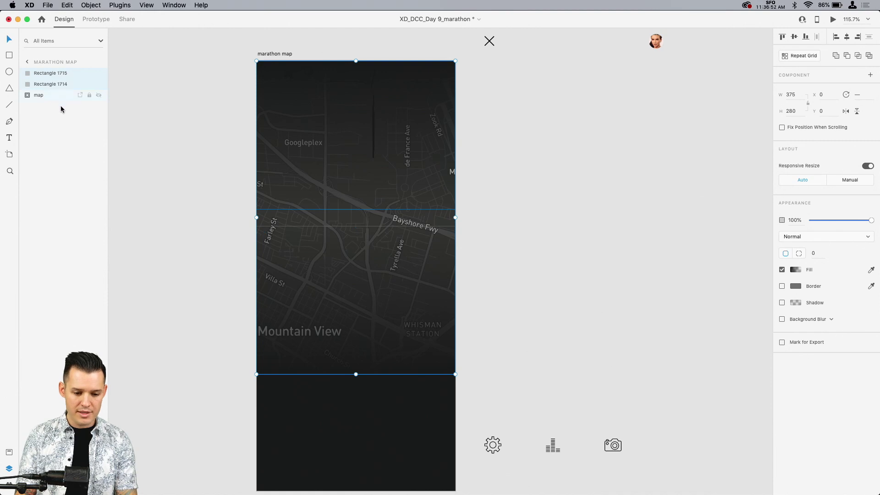
pyautogui.press('super+g')
pyautogui.doubleClick(53, 72)
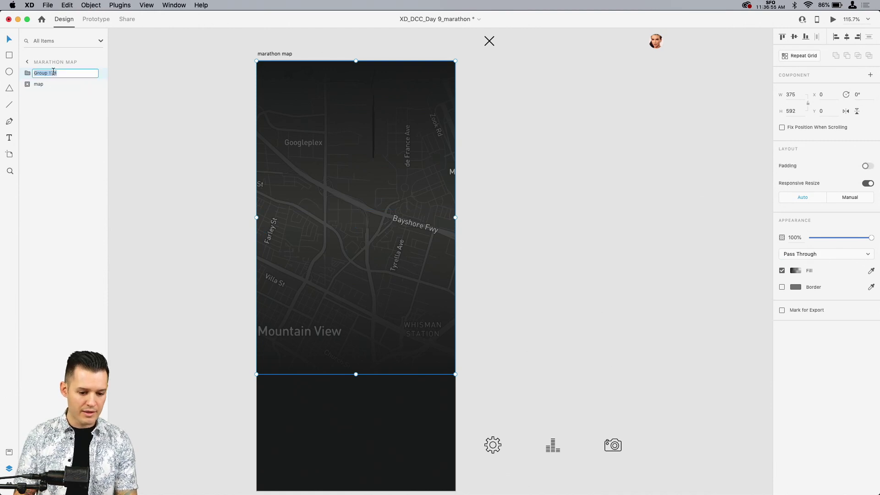
pyautogui.write('gradient')
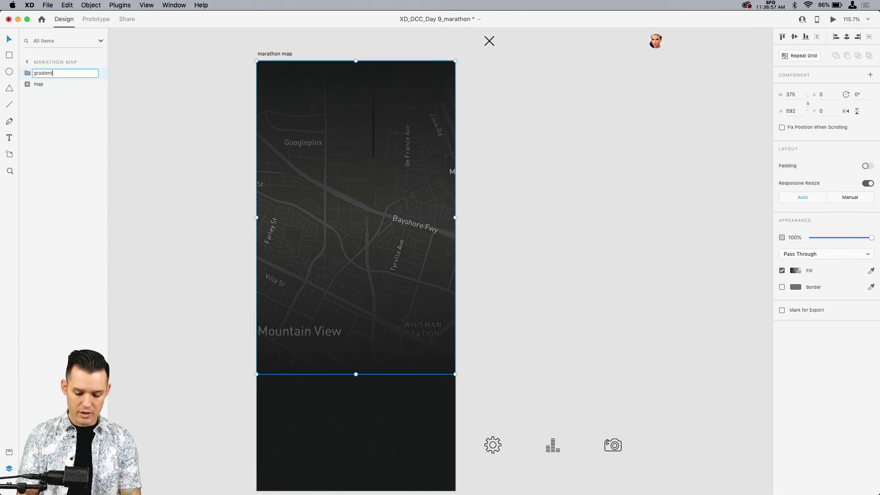
pyautogui.press('Return')
# Step: Shorten the upper gradient rectangle to a height of 188 and shift its gradient's opaque start point slightly downward
pyautogui.keyDown('shift'); pyautogui.click(59, 88); pyautogui.keyUp('shift')
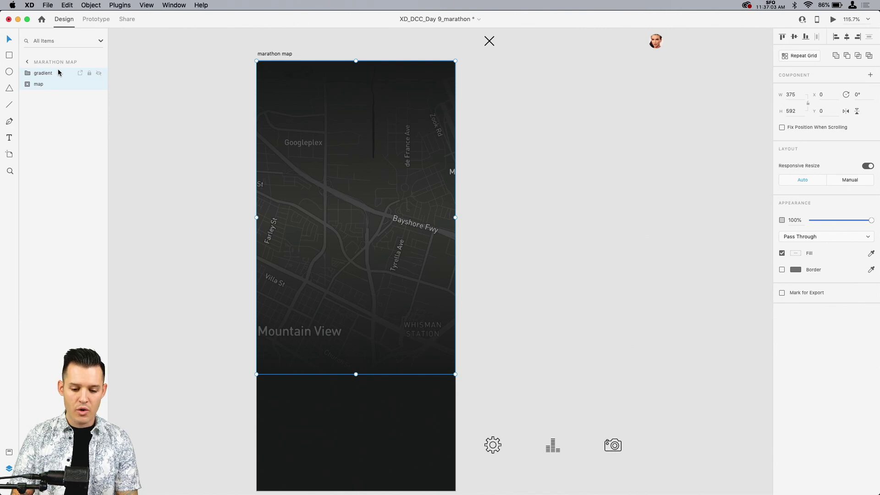
pyautogui.doubleClick(406, 125)
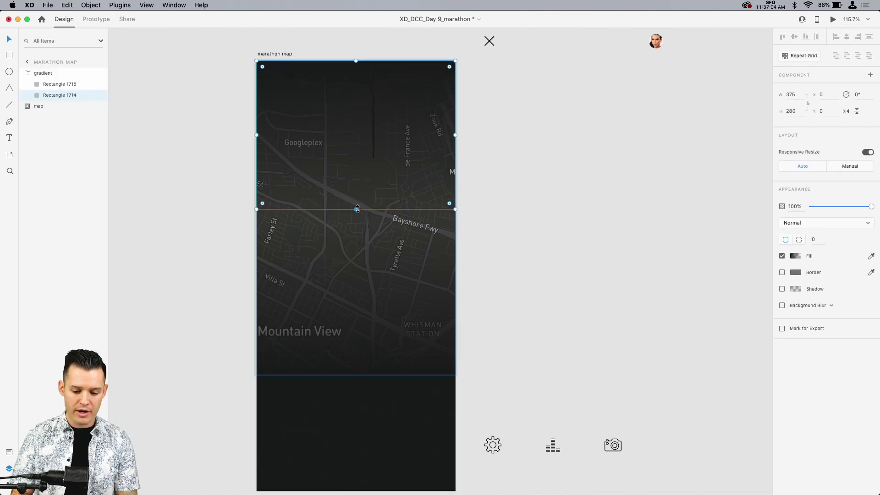
pyautogui.moveTo(356, 209); pyautogui.dragTo(357, 160)
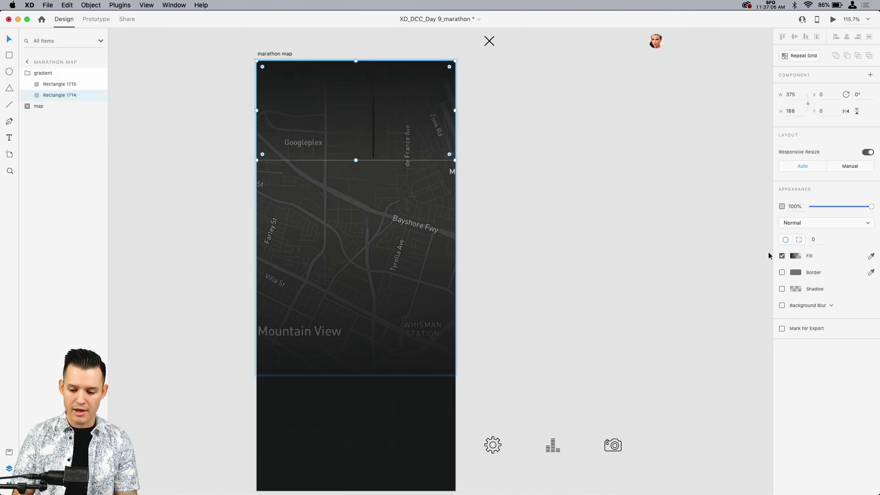
pyautogui.click(795, 256)
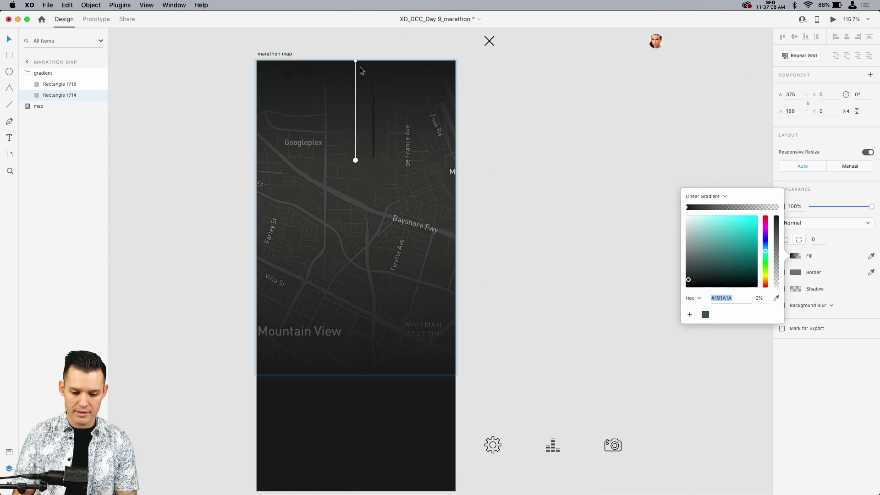
pyautogui.moveTo(356, 61); pyautogui.dragTo(355, 85)
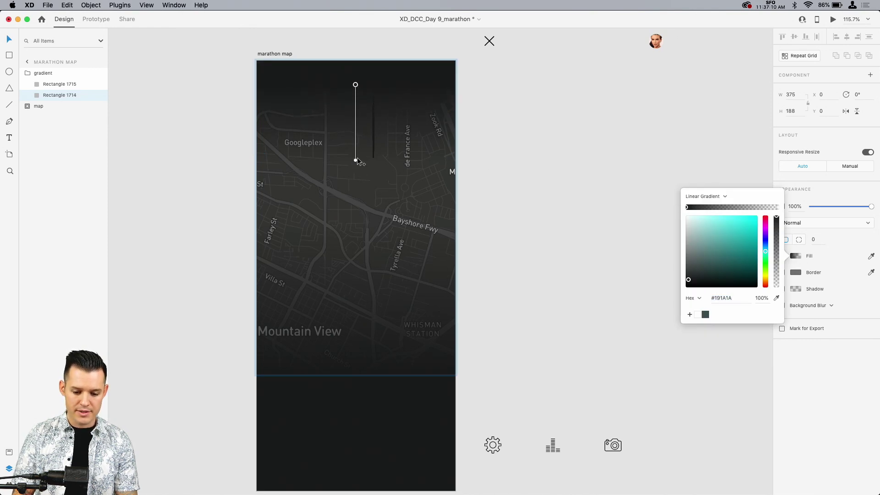
pyautogui.click(532, 133)
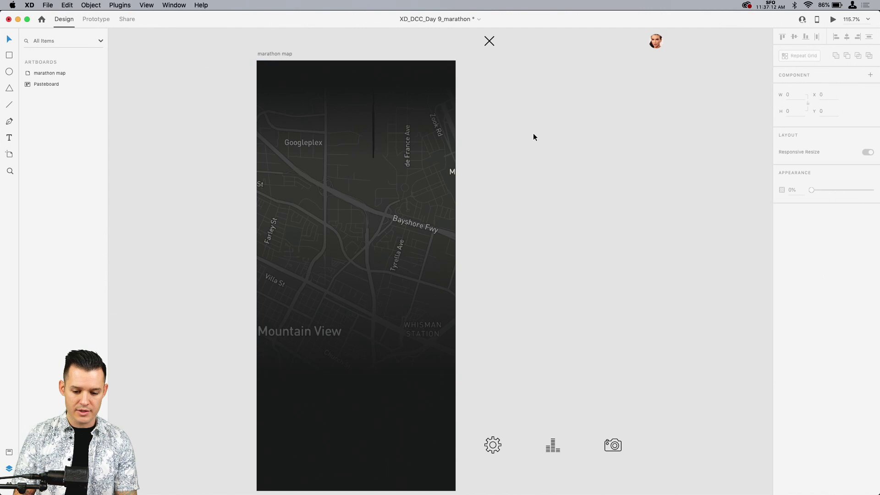
# Step: Group the gradient group together with the masked map
pyautogui.click(341, 101)
pyautogui.click(27, 74)
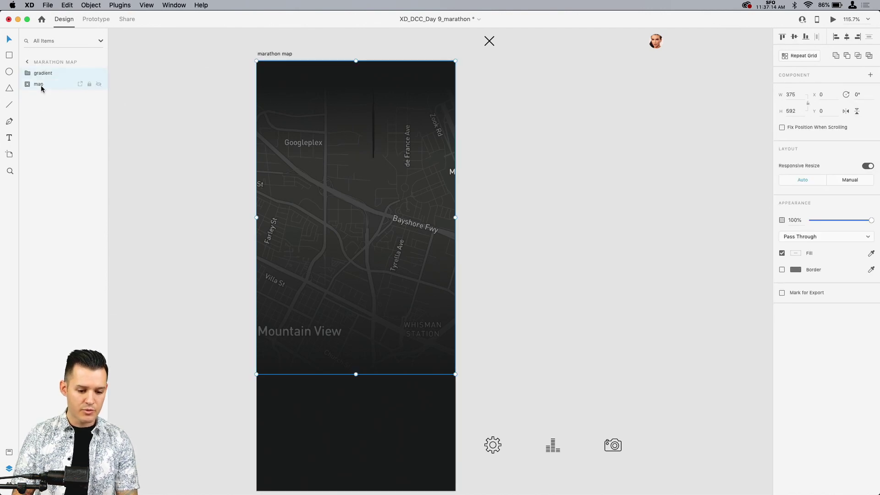
pyautogui.press('super+g')
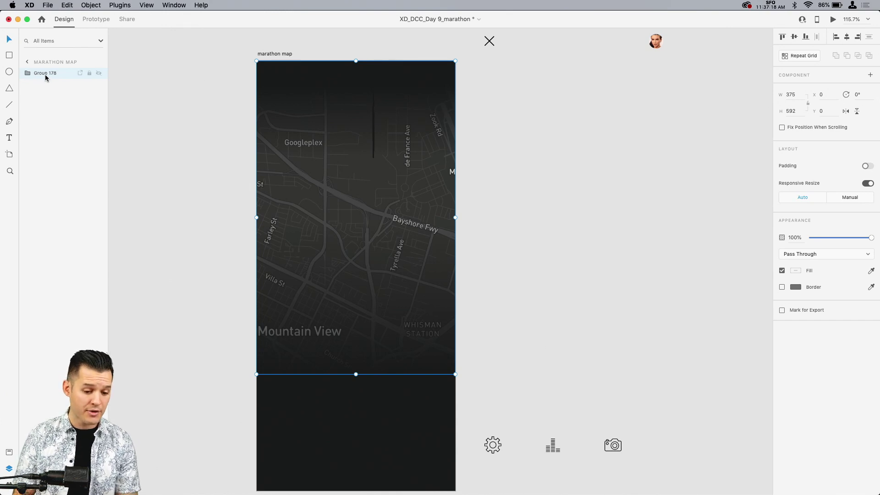
# Step: Rename the group holding the map and gradients as "background" and lock it
pyautogui.doubleClick(45, 74)
pyautogui.write('backgrou')
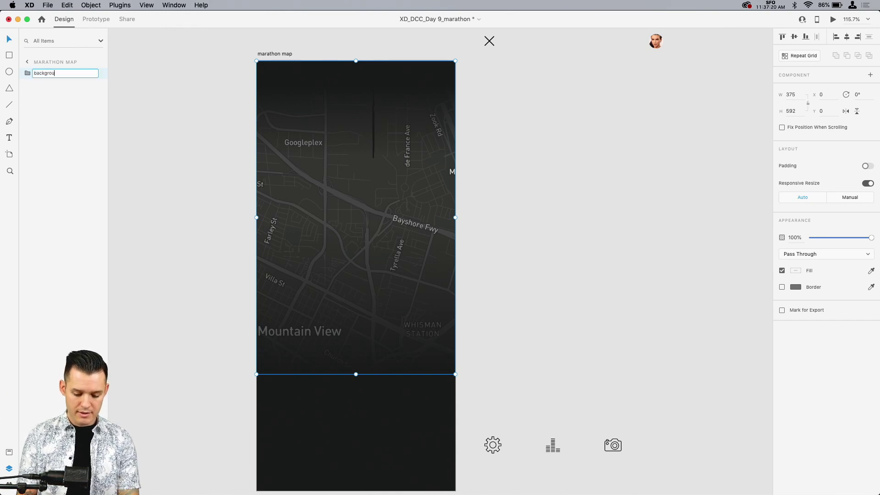
pyautogui.write('nd')
pyautogui.press('Return')
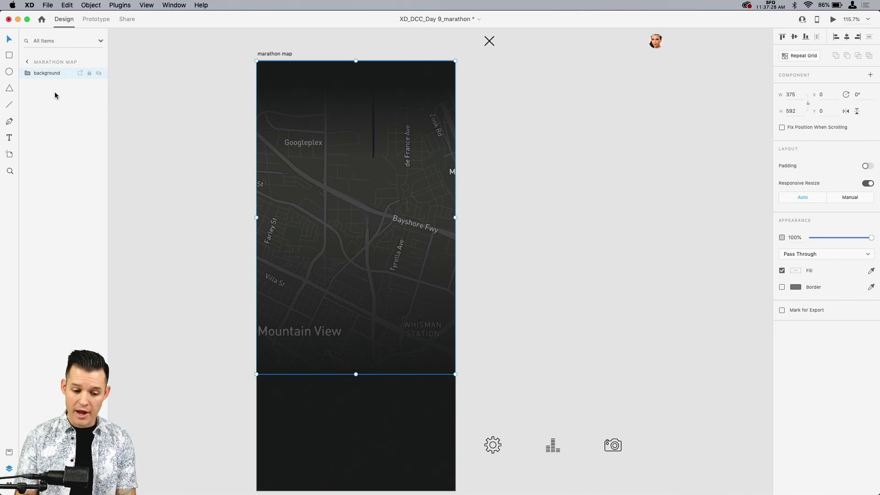
pyautogui.press('super+l')
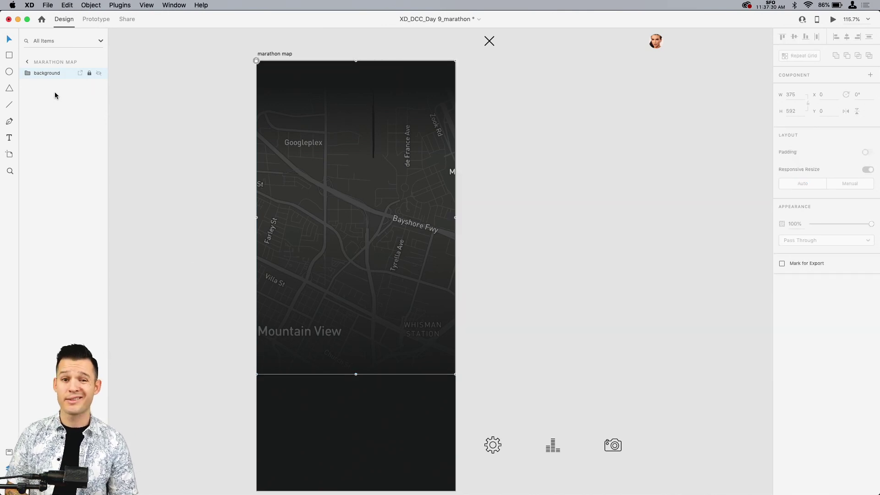
pyautogui.click(493, 177)
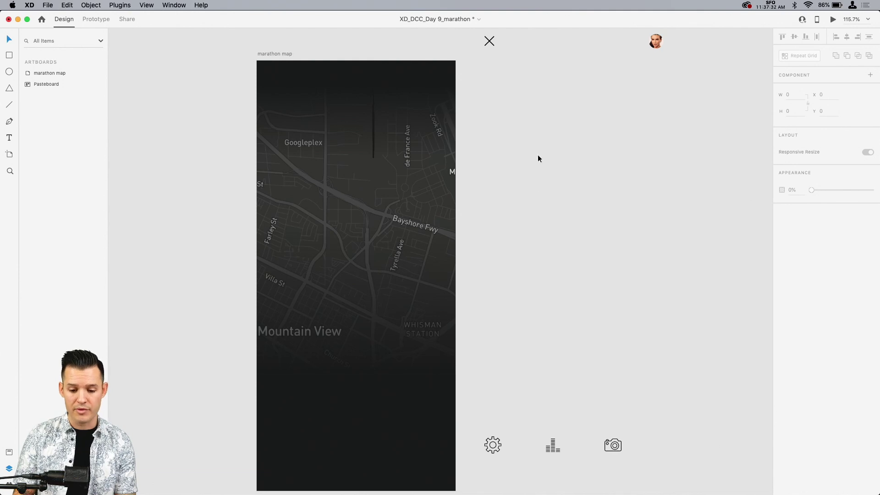
# Step: Move the top nav group onto the artboard's upper area and set the close icon's fill to white
pyautogui.moveTo(487, 44); pyautogui.dragTo(269, 81)
pyautogui.doubleClick(271, 81)
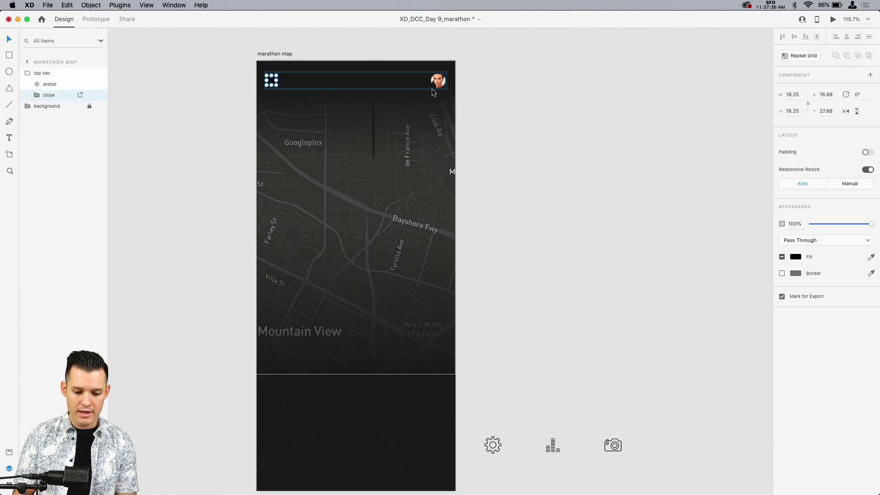
pyautogui.click(798, 258)
pyautogui.moveTo(724, 230); pyautogui.dragTo(601, 144)
pyautogui.click(602, 144)
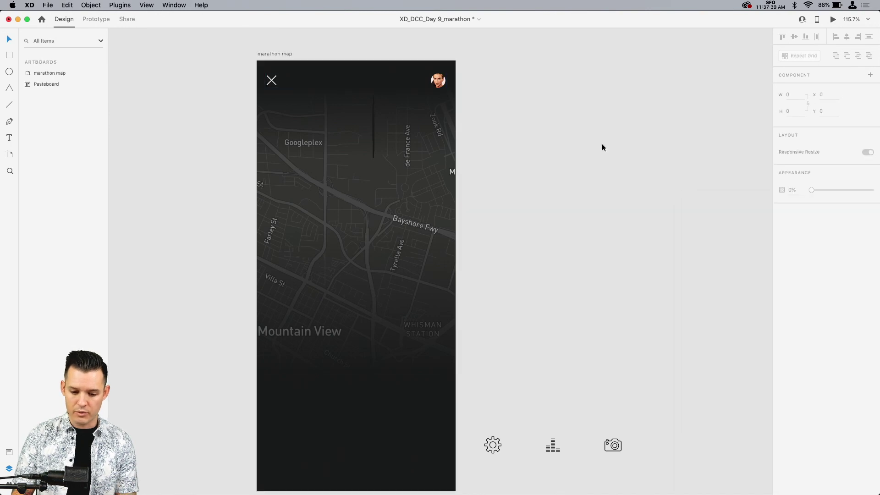
# Step: Select the top nav group and collapse its contents in the layer list
pyautogui.click(440, 81)
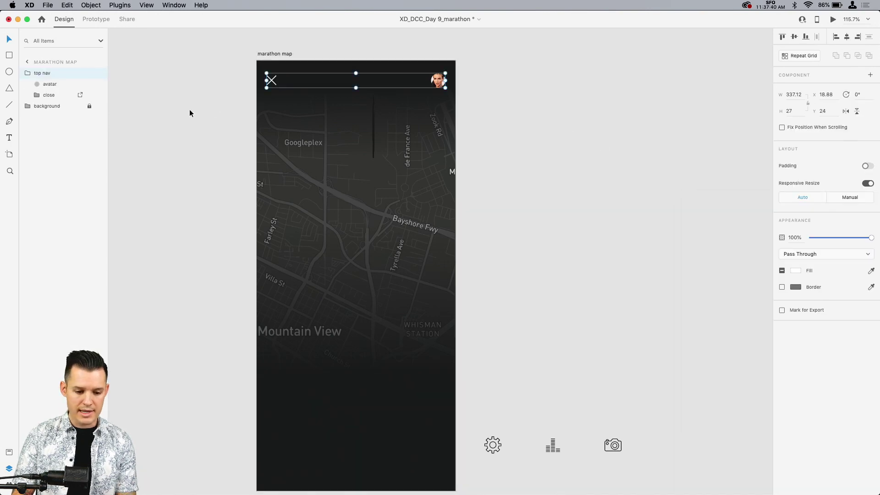
pyautogui.click(28, 73)
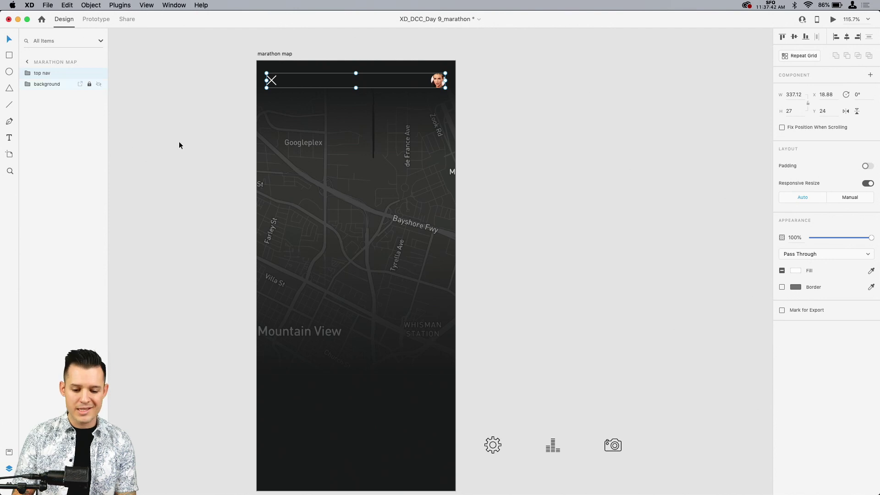
pyautogui.click(28, 73)
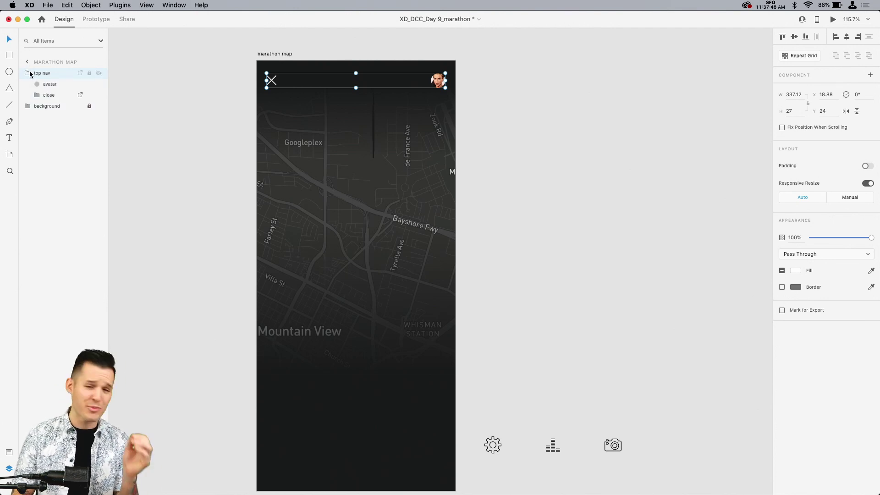
pyautogui.click(28, 73)
pyautogui.click(232, 135)
pyautogui.scroll(-5, 232, 135)
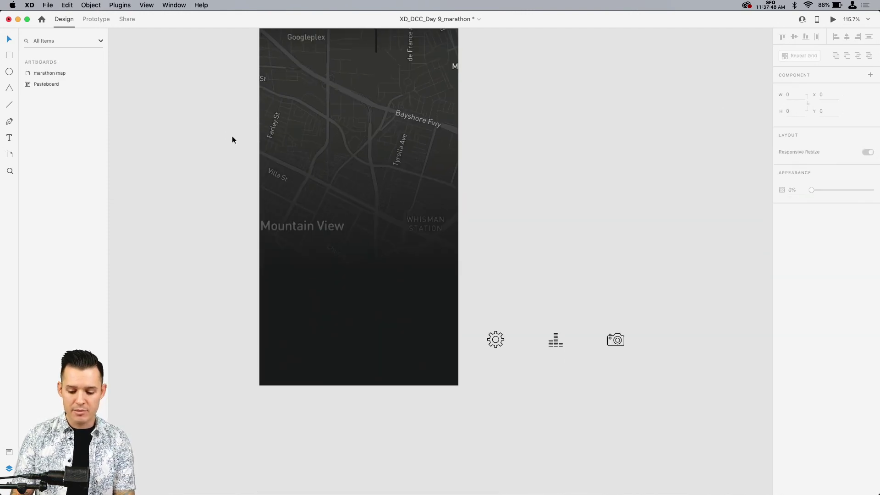
pyautogui.scroll(5, 225, 197)
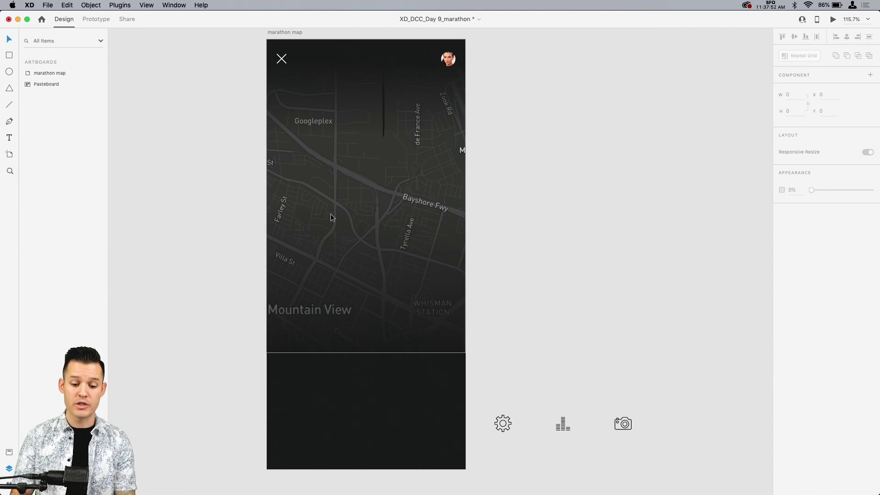
pyautogui.press('t')
pyautogui.click(322, 195)
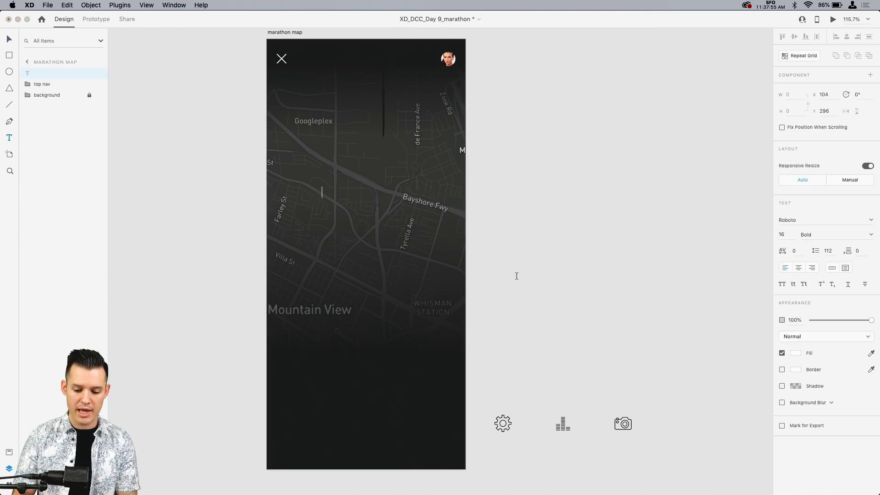
pyautogui.click(871, 221)
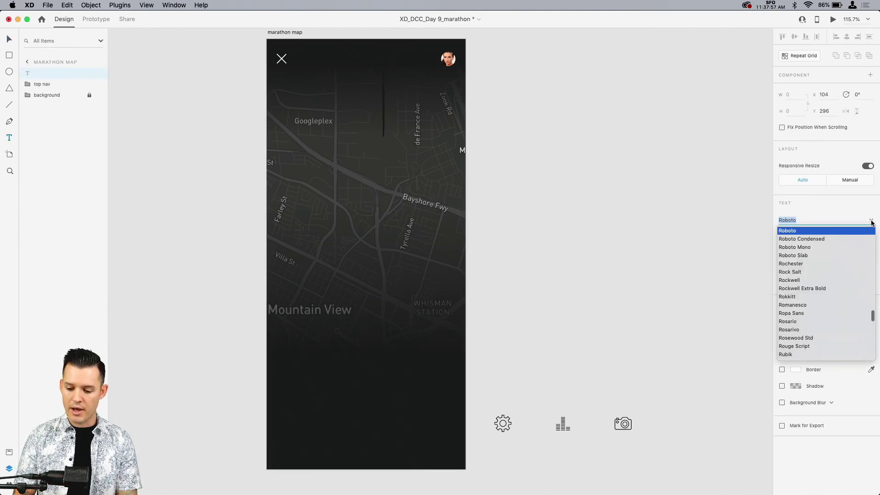
pyautogui.click(809, 247)
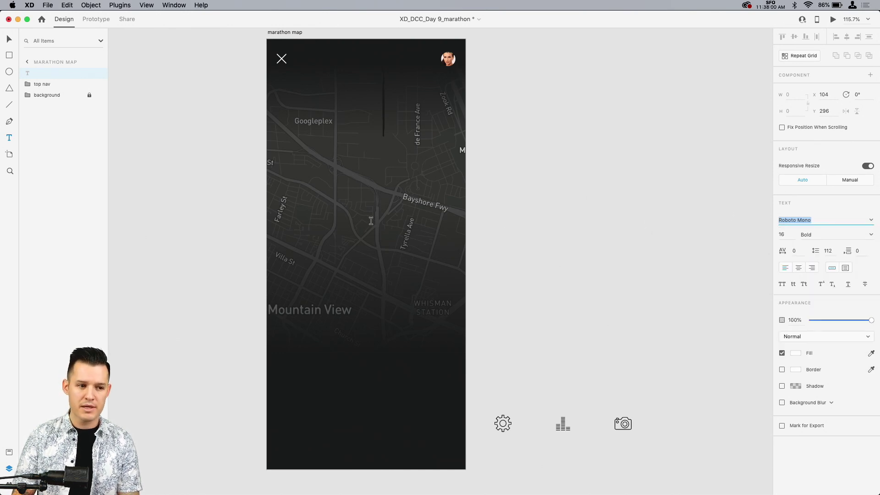
pyautogui.write('01')
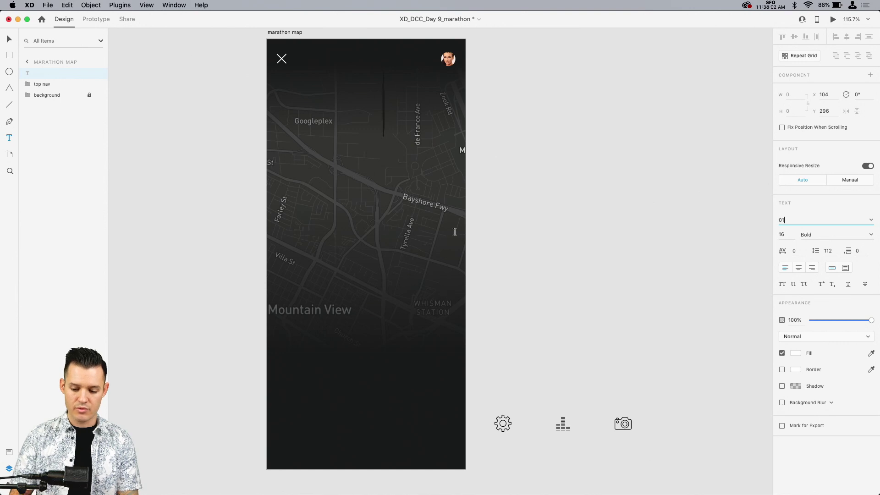
pyautogui.press('Escape')
pyautogui.click(511, 243)
# Step: Add the time text "01:22:01" on the map, enlarge it to size 37 and place it at X 114, Y 331
pyautogui.click(325, 203)
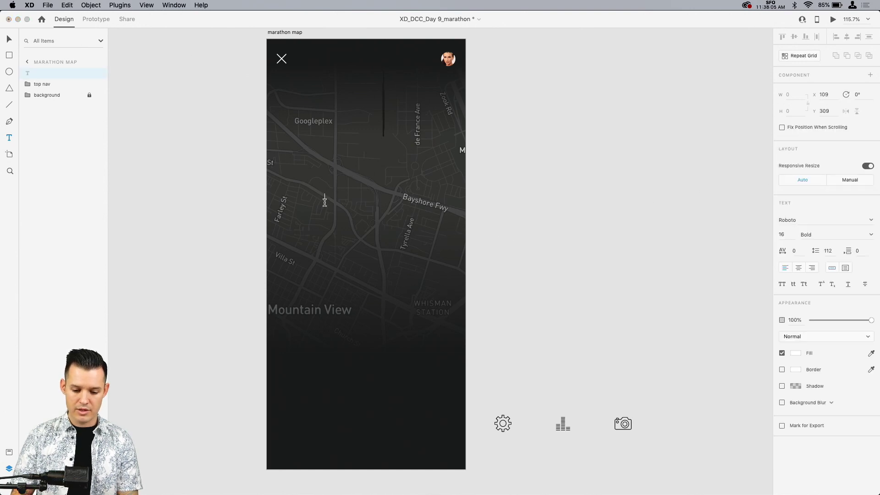
pyautogui.write('01:')
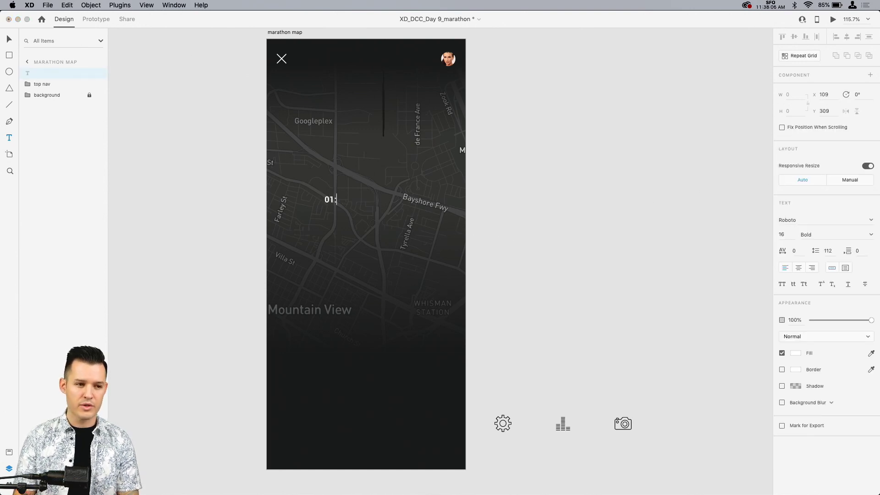
pyautogui.write('2')
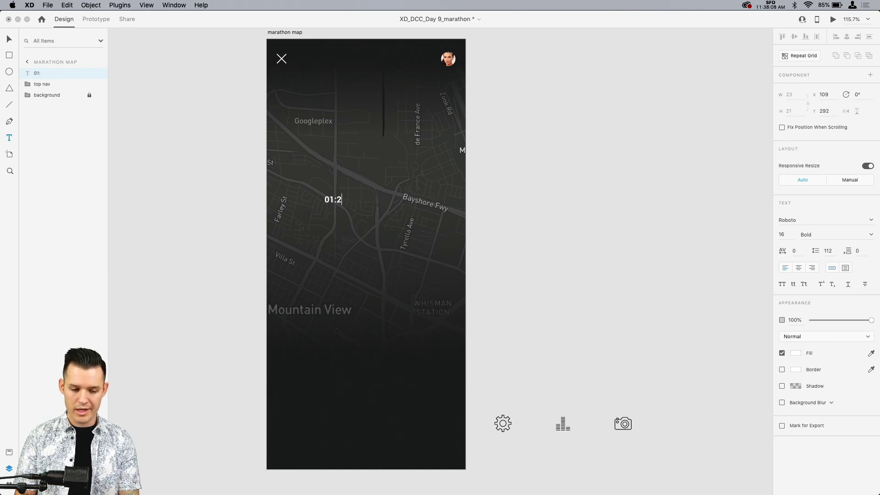
pyautogui.write('2:')
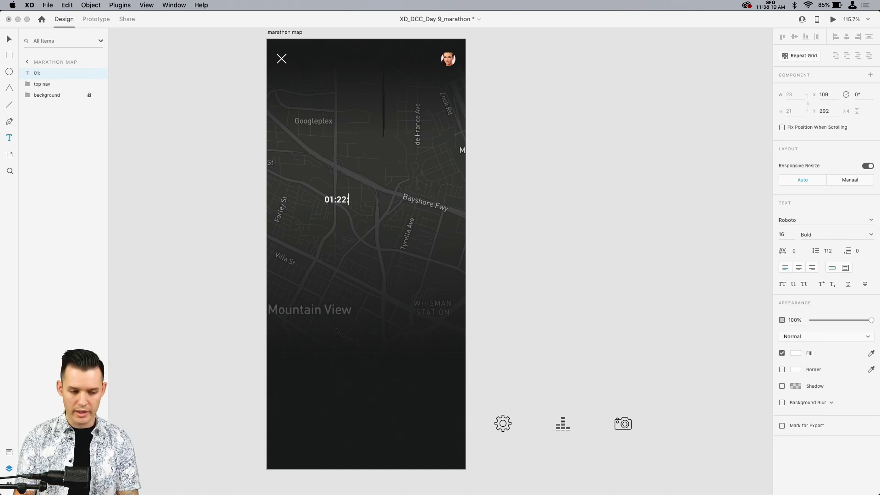
pyautogui.write('01')
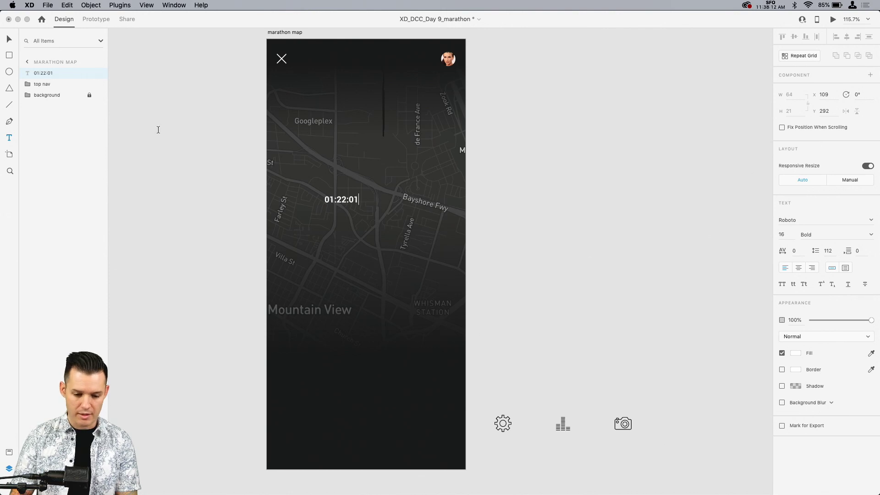
pyautogui.click(9, 39)
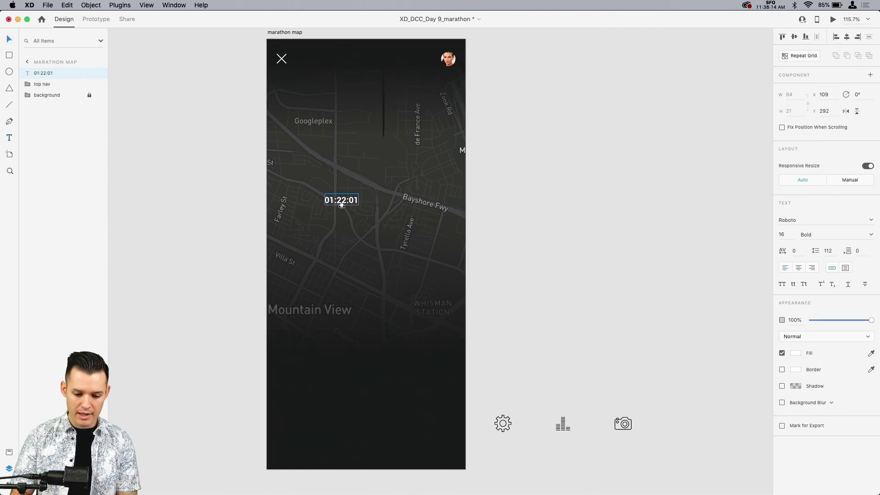
pyautogui.moveTo(341, 206); pyautogui.dragTo(372, 229)
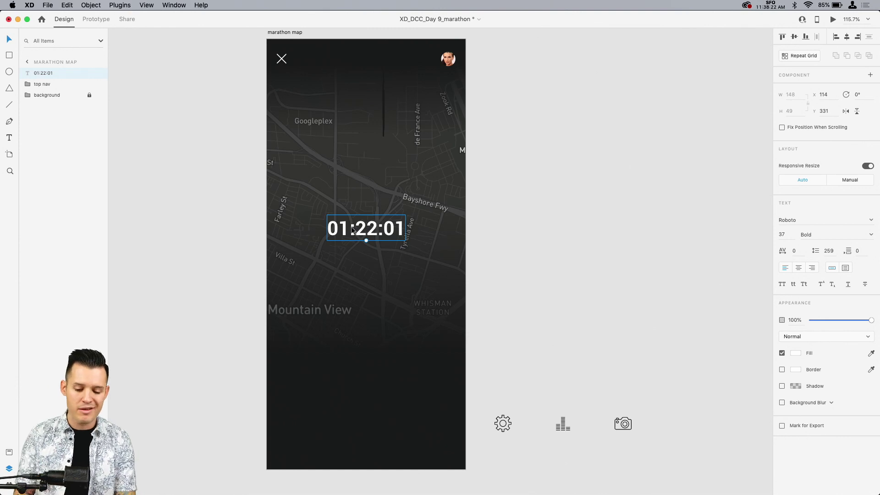
# Step: Duplicate the time text below itself, change the copy to "3.7" and enlarge it to size 92, centred beneath the time
pyautogui.moveTo(372, 229); pyautogui.dragTo(366, 291)
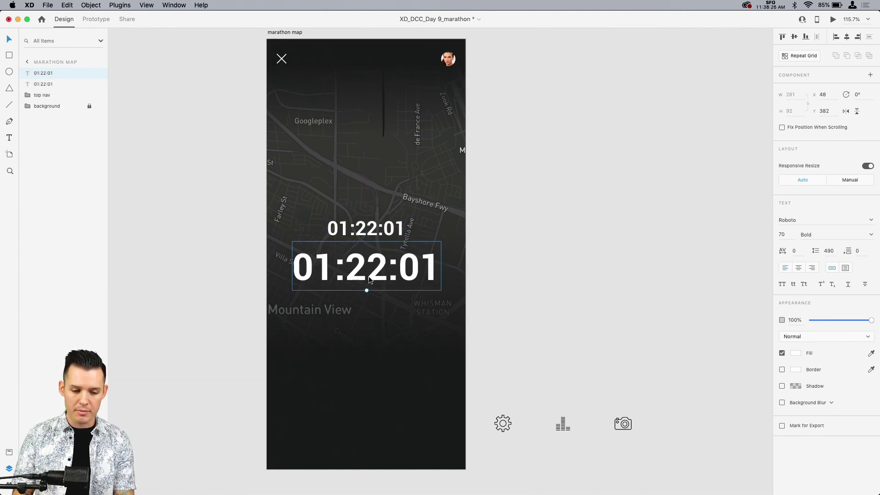
pyautogui.doubleClick(370, 275)
pyautogui.write('3.')
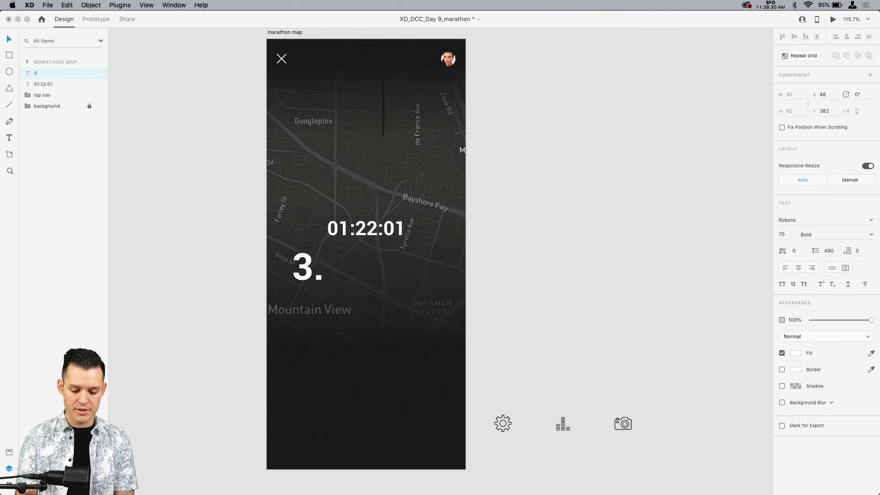
pyautogui.write('7')
pyautogui.press('Escape')
pyautogui.moveTo(318, 290); pyautogui.dragTo(364, 285)
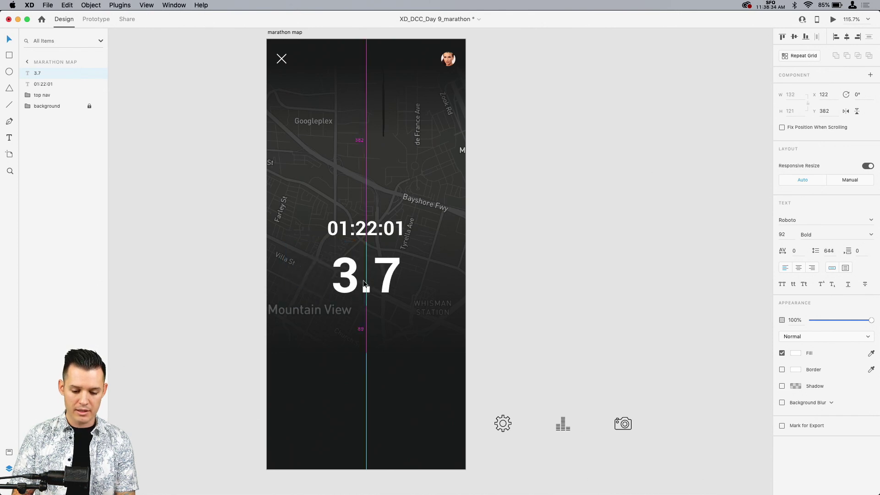
# Step: Set the time text's font to Roboto Mono Regular and centre it horizontally on the artboard
pyautogui.click(365, 234)
pyautogui.click(872, 227)
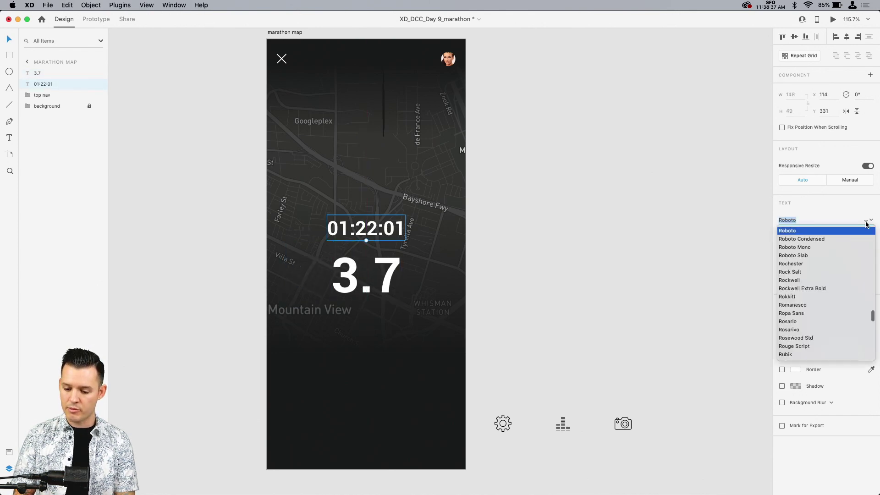
pyautogui.click(798, 248)
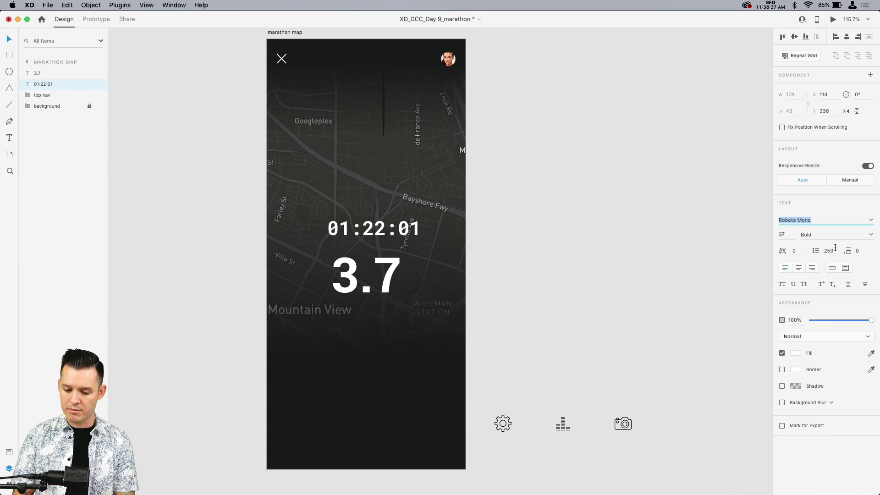
pyautogui.click(847, 38)
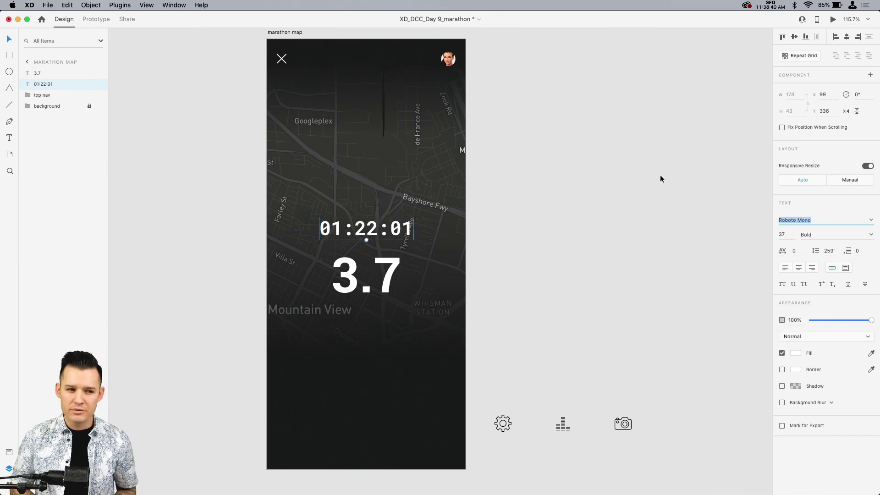
pyautogui.click(870, 236)
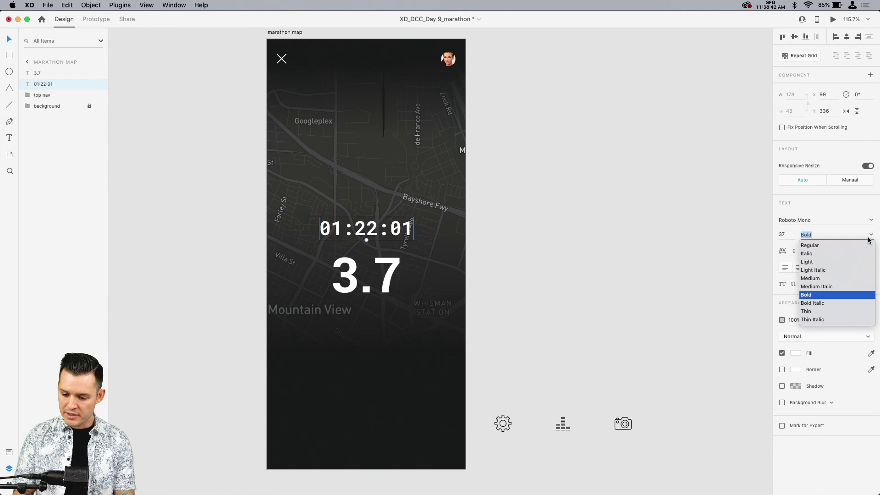
pyautogui.click(820, 246)
pyautogui.click(578, 226)
# Step: Enlarge the "3.7" text to size 120 and set its weight to Black
pyautogui.click(369, 306)
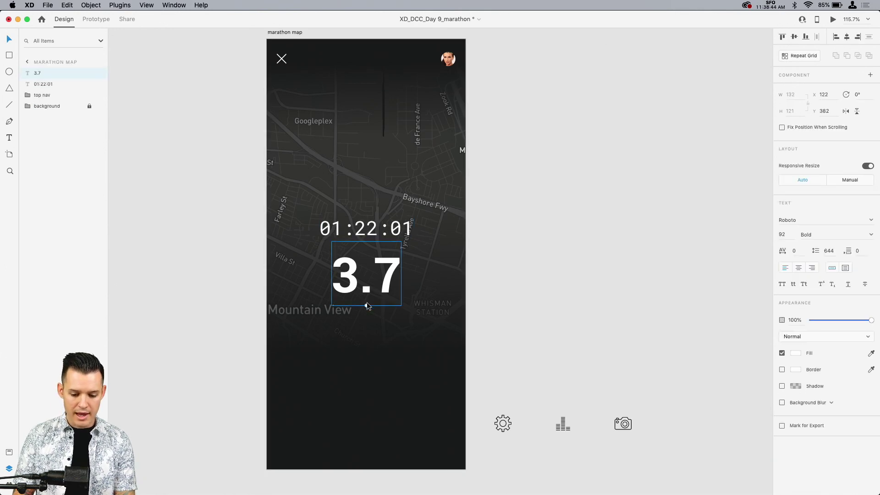
pyautogui.moveTo(368, 306); pyautogui.dragTo(366, 326)
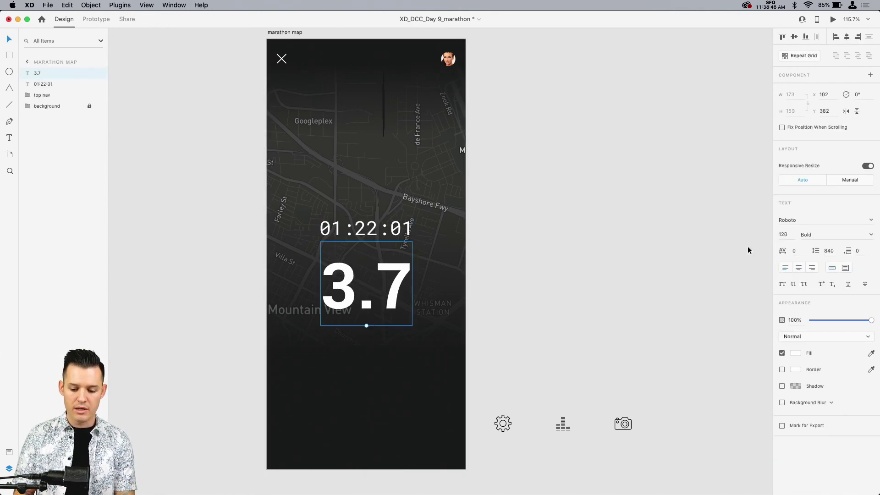
pyautogui.click(871, 236)
pyautogui.click(804, 306)
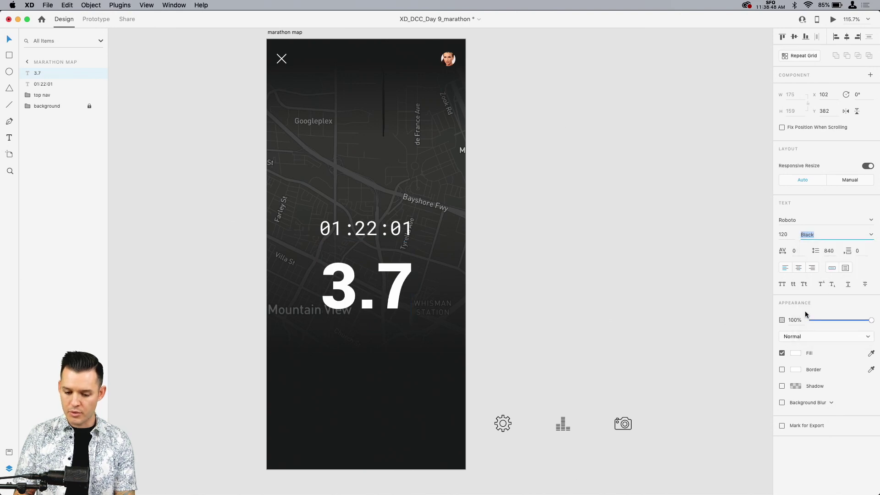
# Step: Move "3.7" up closer to the time text, and shift both texts down together to Y 386
pyautogui.moveTo(411, 286)
pyautogui.mouseDown()
pyautogui.moveTo(395, 289)
pyautogui.moveTo(393, 271)
pyautogui.moveTo(394, 280)
pyautogui.mouseUp()
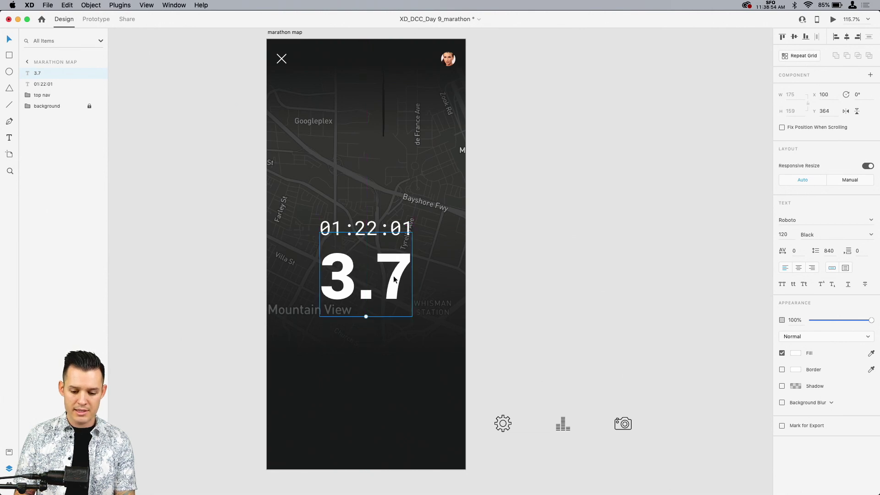
pyautogui.keyDown('shift'); pyautogui.click(392, 224); pyautogui.keyUp('shift')
pyautogui.moveTo(393, 225); pyautogui.dragTo(387, 251)
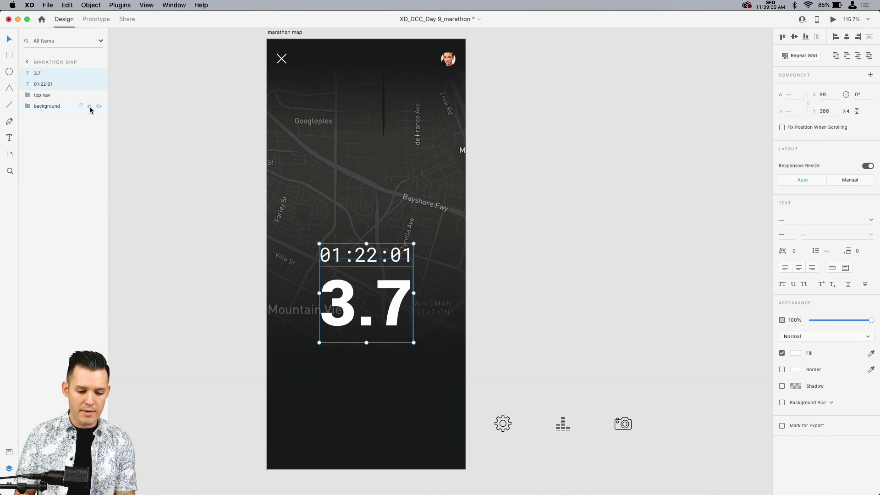
# Step: Shorten the map's mask rectangle from its bottom edge to a height of about 476
pyautogui.click(28, 107)
pyautogui.click(51, 129)
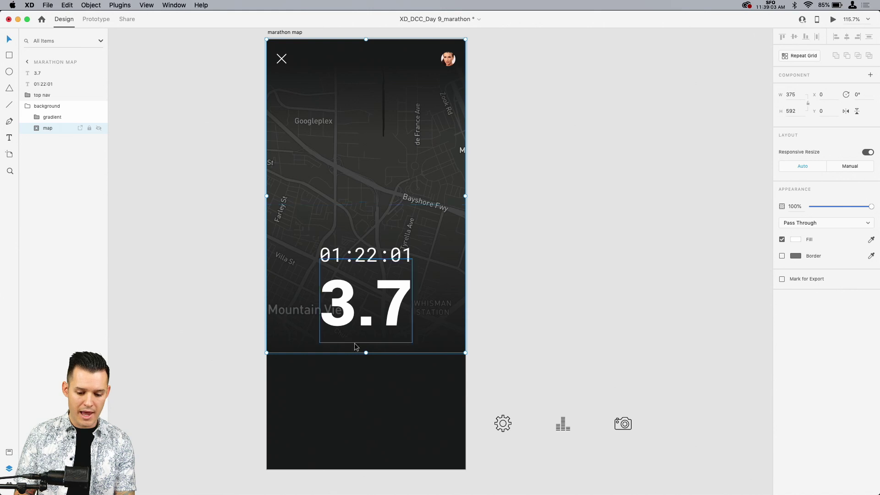
pyautogui.doubleClick(290, 184)
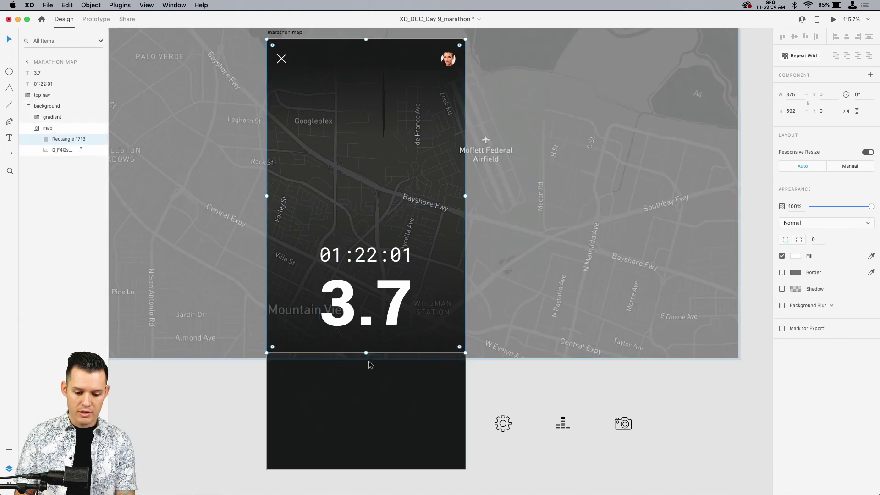
pyautogui.moveTo(366, 353); pyautogui.dragTo(366, 286)
pyautogui.press('super+z')
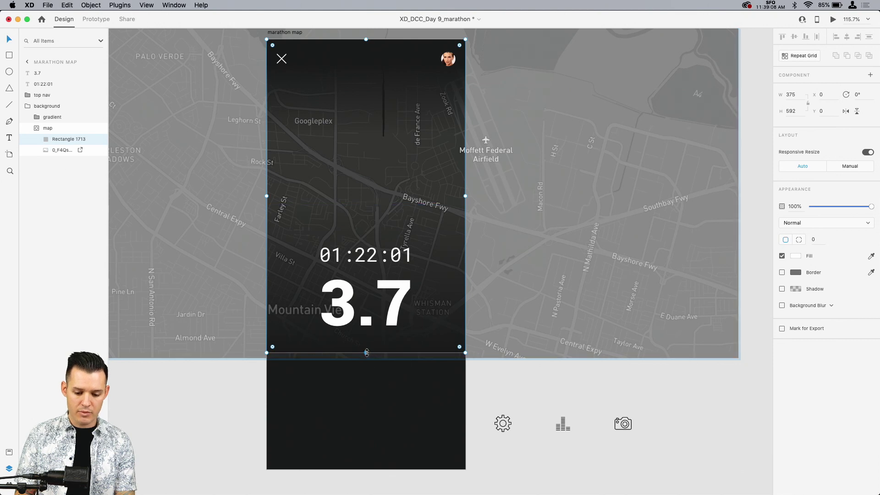
pyautogui.moveTo(367, 352); pyautogui.dragTo(366, 289)
pyautogui.click(485, 377)
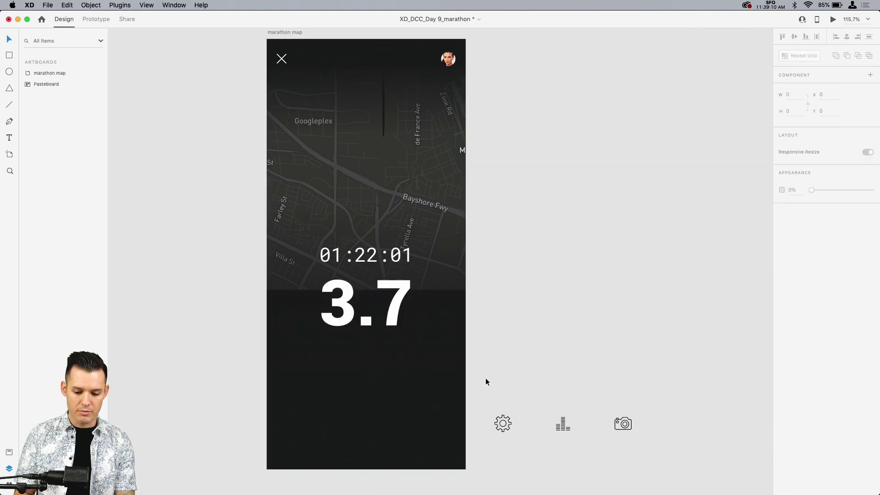
pyautogui.click(428, 339)
pyautogui.moveTo(428, 330); pyautogui.dragTo(426, 274)
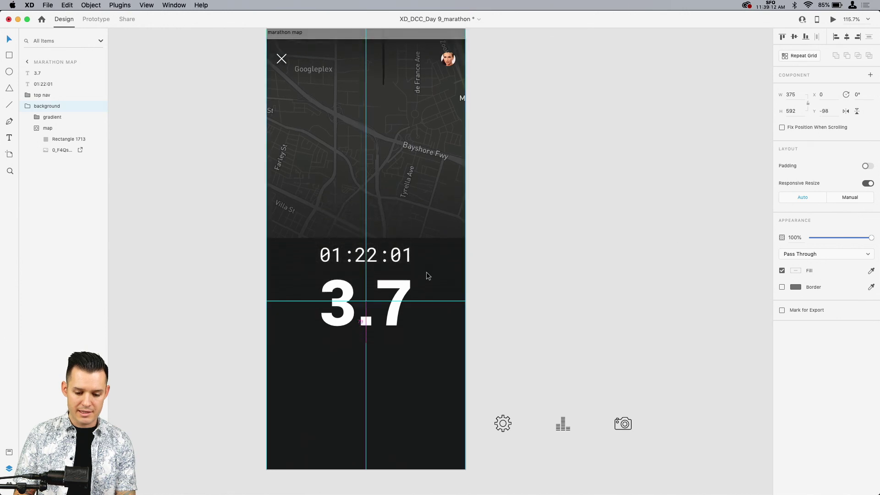
pyautogui.press('super+z')
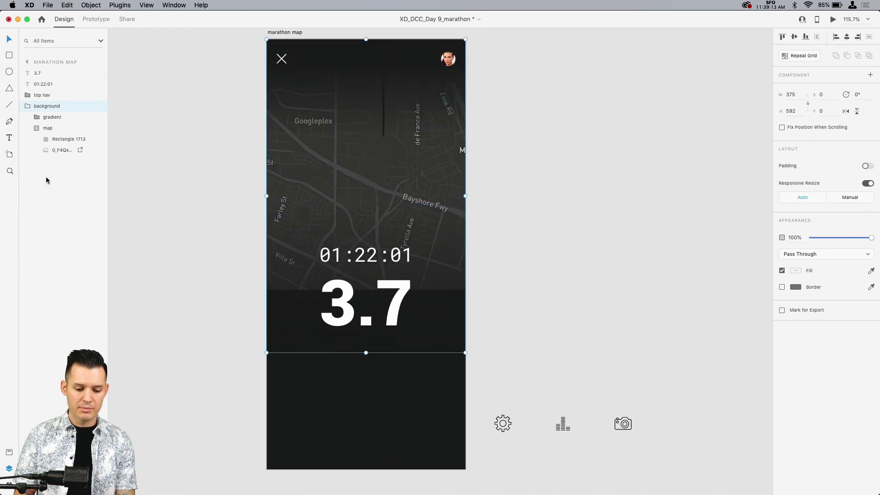
# Step: Move the lower gradient rectangle up so its bottom edge lines up with the bottom of the shortened map
pyautogui.click(37, 117)
pyautogui.click(56, 128)
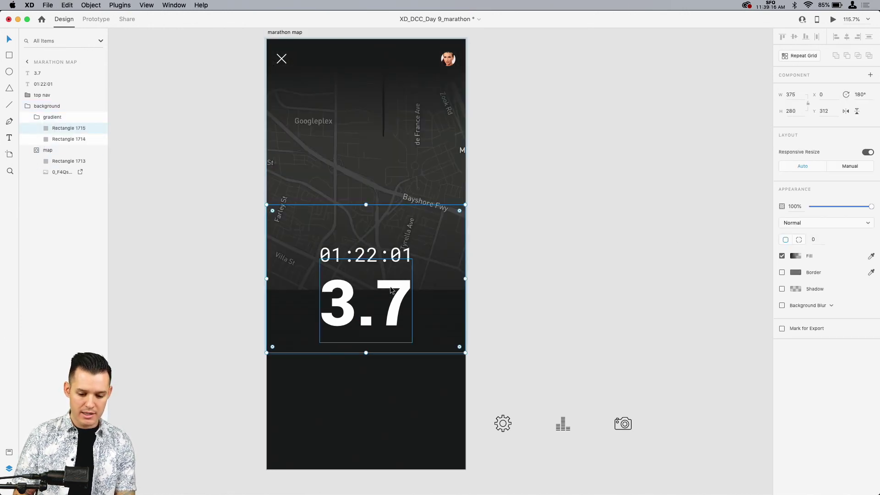
pyautogui.moveTo(392, 341); pyautogui.dragTo(392, 290)
pyautogui.hotkey('shift', 'Up')
pyautogui.hotkey('shift', 'Up')
pyautogui.hotkey('shift', 'Up')
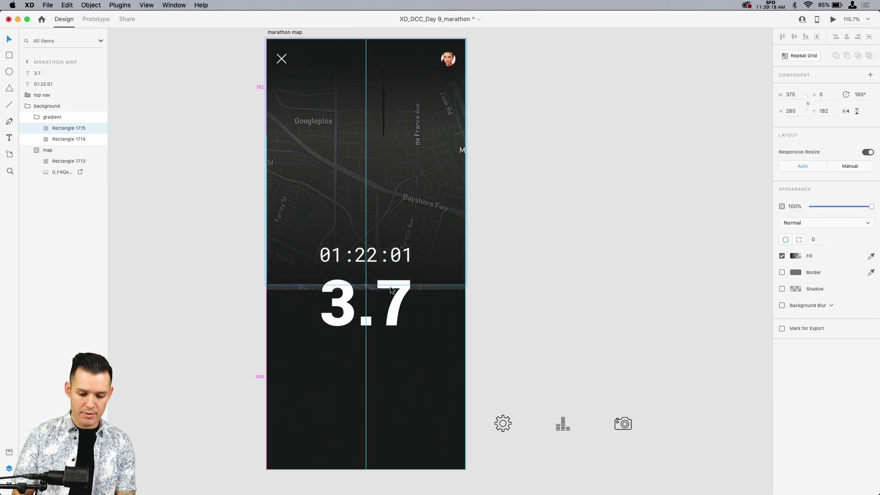
pyautogui.hotkey('shift', 'Down')
pyautogui.press('Down')
pyautogui.press('Down')
pyautogui.press('Down')
pyautogui.press('Down')
pyautogui.click(578, 292)
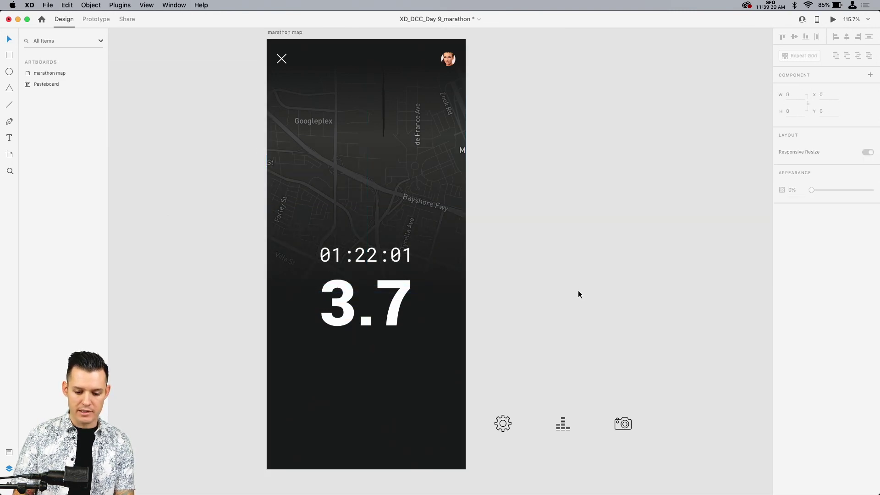
# Step: Shift the time text and "3.7" down together to Y 406
pyautogui.click(369, 298)
pyautogui.keyDown('shift'); pyautogui.click(369, 259); pyautogui.keyUp('shift')
pyautogui.moveTo(369, 265); pyautogui.dragTo(369, 268)
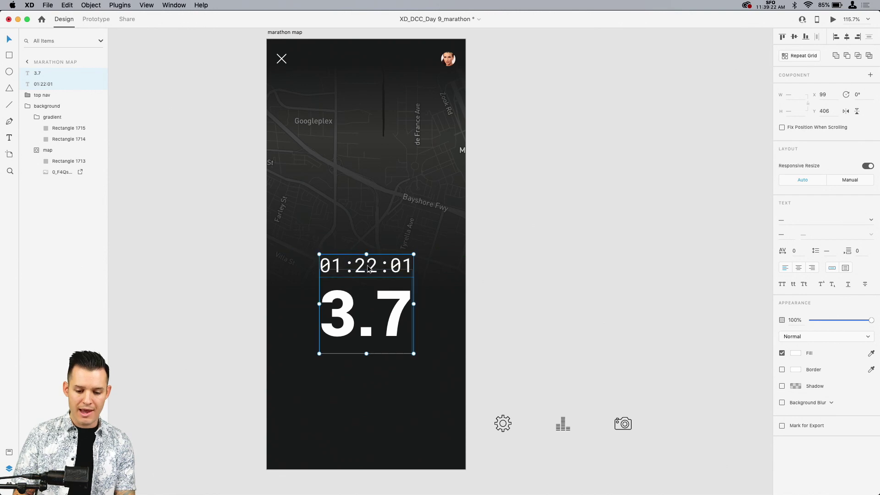
# Step: Set the opacity of the upper gradient rectangle behind the top navigation to 77%
pyautogui.click(70, 130)
pyautogui.click(70, 140)
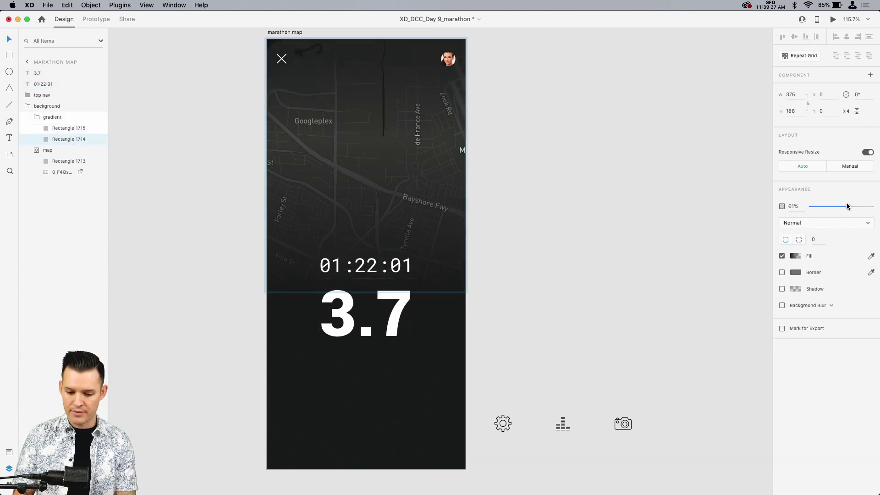
pyautogui.moveTo(848, 206); pyautogui.dragTo(857, 206)
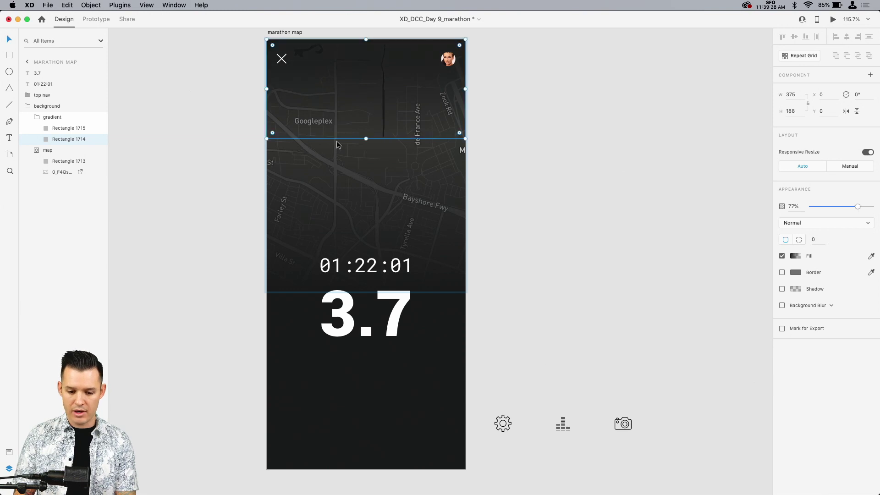
pyautogui.click(147, 135)
# Step: Collapse the background group in the layers and lock it
pyautogui.click(360, 124)
pyautogui.click(28, 105)
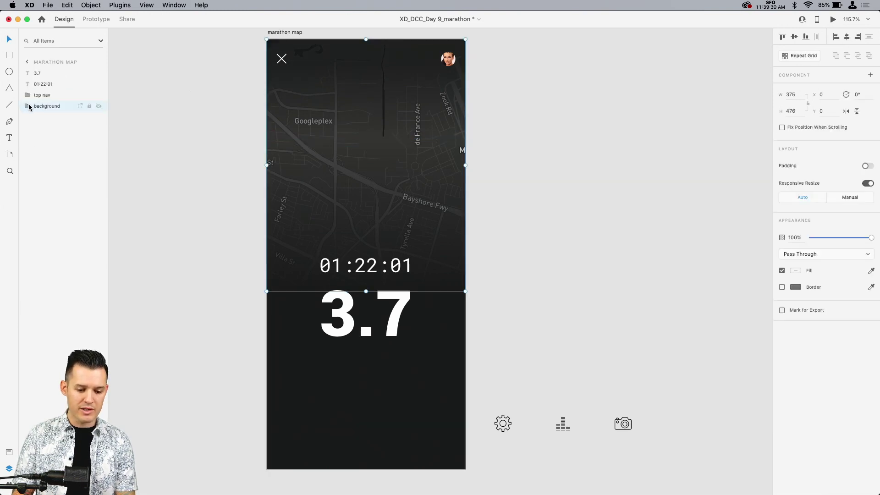
pyautogui.press('super+l')
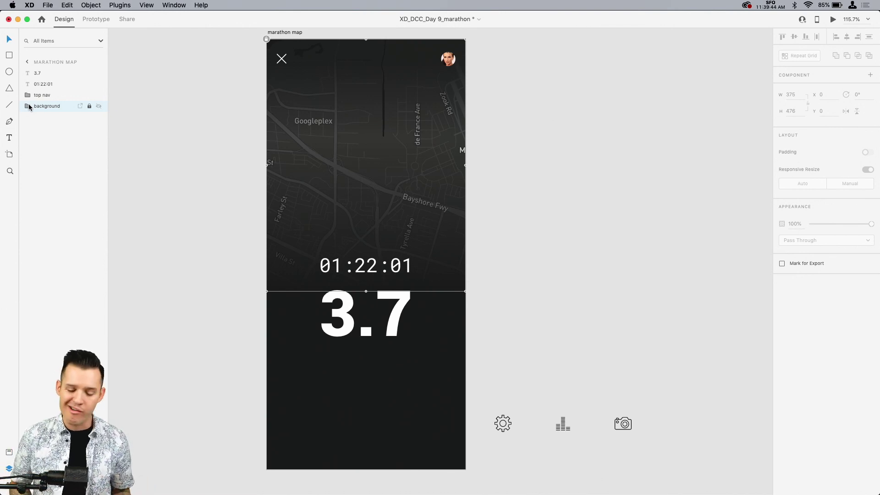
pyautogui.click(576, 109)
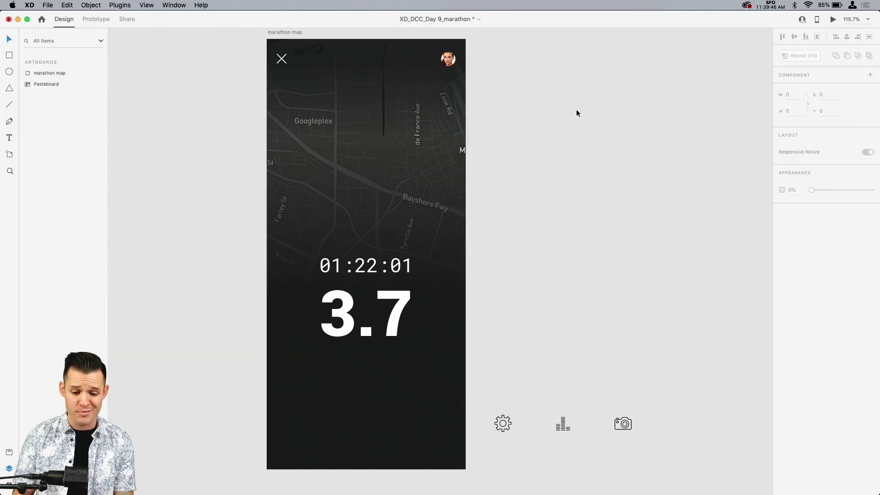
# Step: Move "3.7" left to about X 78 and place a duplicate of it at X 148 on the same line
pyautogui.click(389, 317)
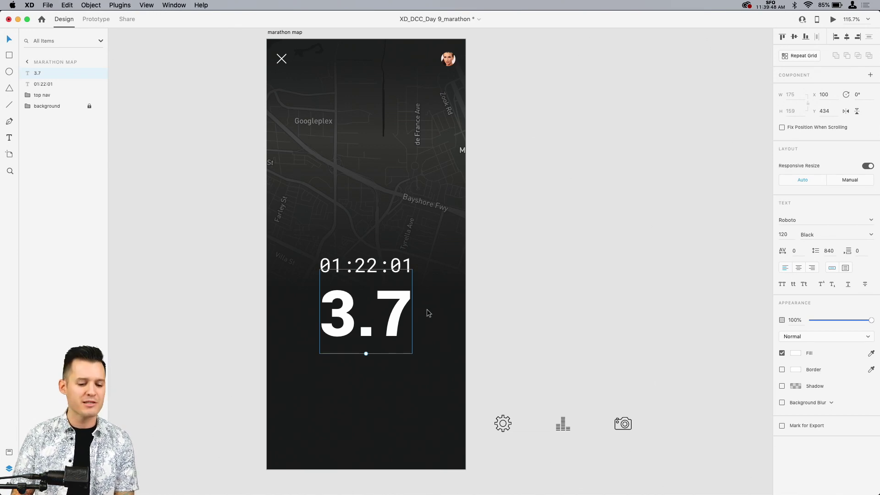
pyautogui.press('super+equal')
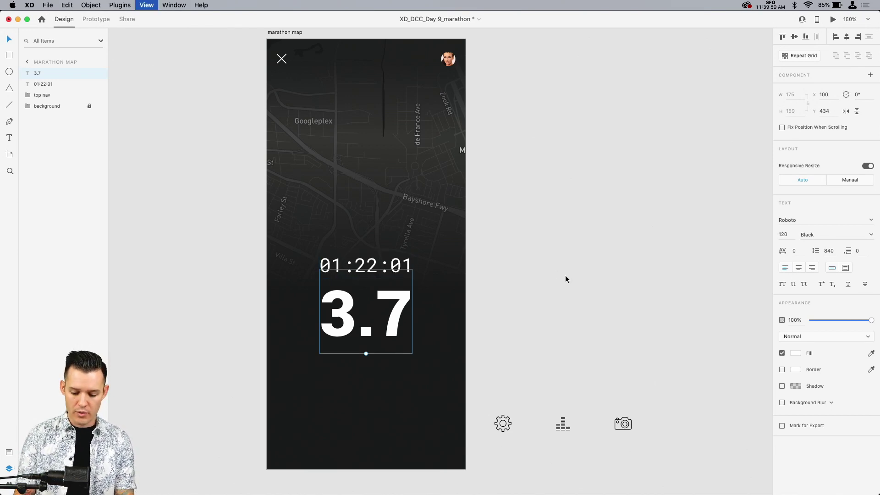
pyautogui.press('super+equal')
pyautogui.press('super+equal')
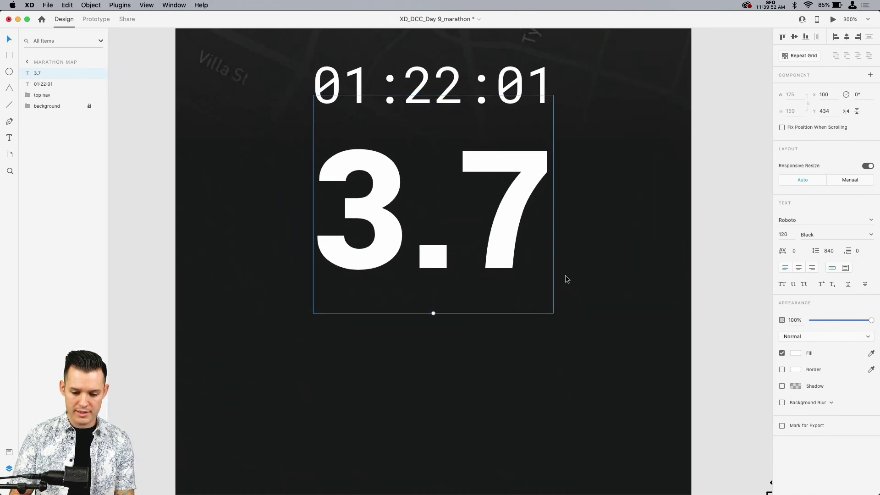
pyautogui.scroll(1, 565, 275)
pyautogui.moveTo(512, 230); pyautogui.dragTo(439, 234)
pyautogui.press('super+z')
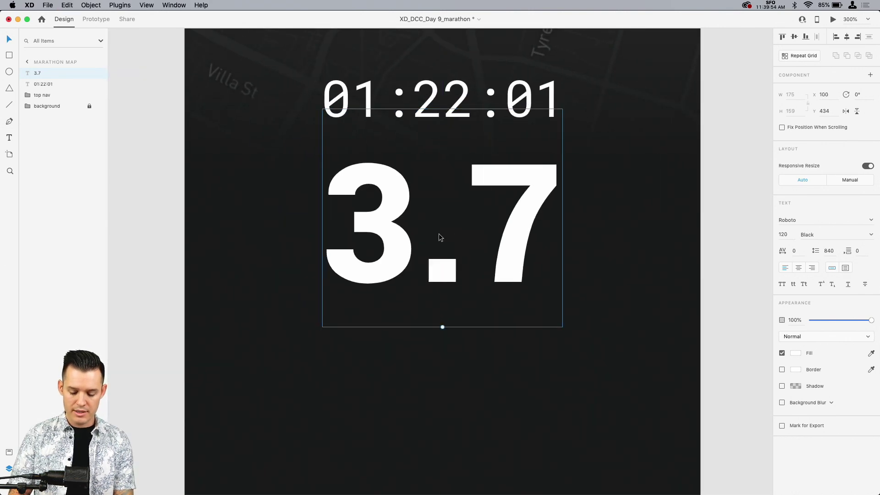
pyautogui.moveTo(497, 232); pyautogui.dragTo(564, 237)
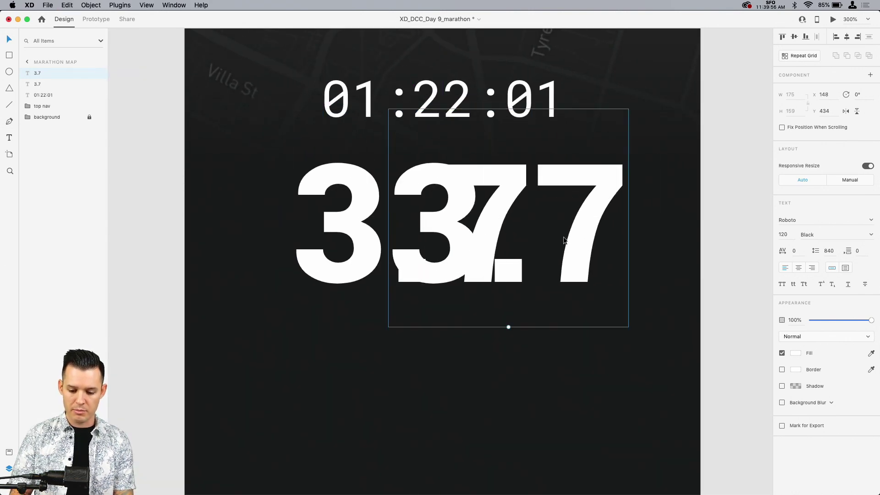
# Step: Change the duplicate's copy to "km", reduce it to size 18 and place it beside the 7's base at X 252, Y 541
pyautogui.doubleClick(563, 237)
pyautogui.write('km')
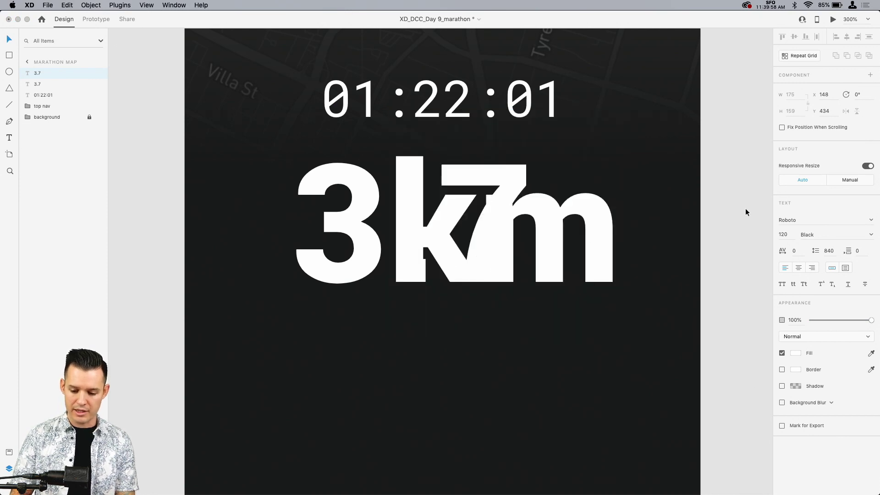
pyautogui.press('Escape')
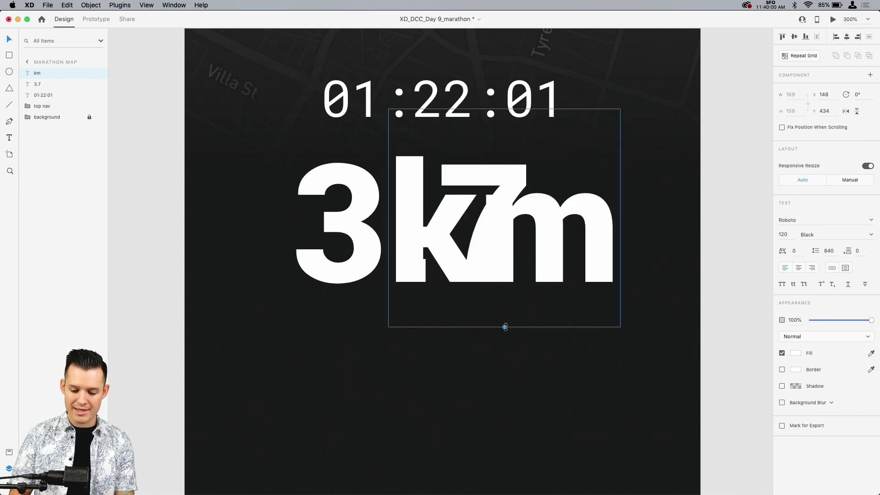
pyautogui.moveTo(505, 327); pyautogui.dragTo(552, 275)
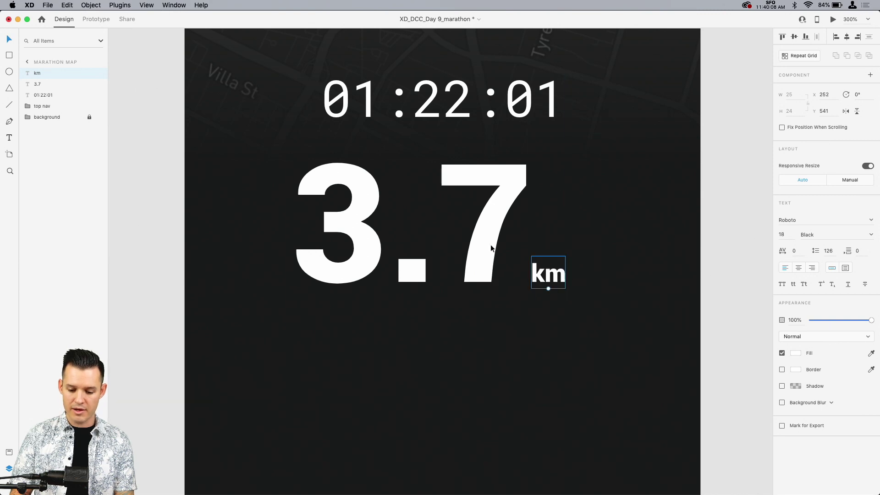
# Step: Group "3.7" with "km" and centre the group horizontally on the artboard
pyautogui.keyDown('shift'); pyautogui.click(480, 244); pyautogui.keyUp('shift')
pyautogui.press('super+g')
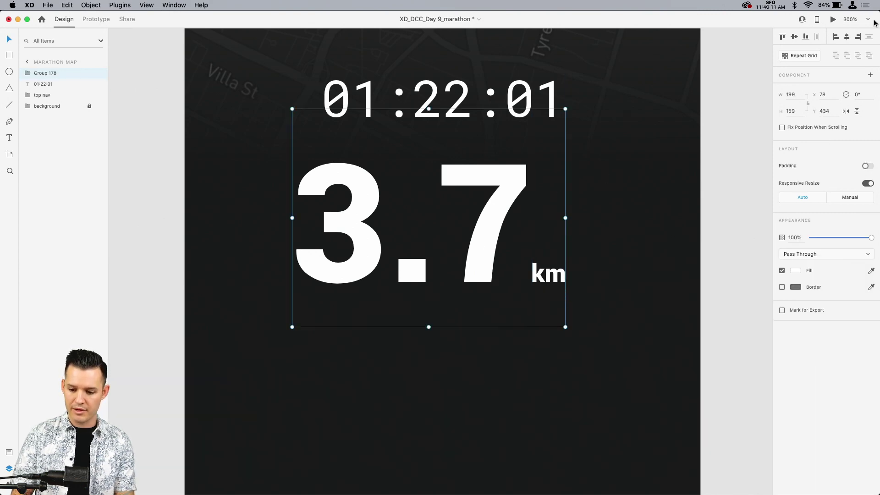
pyautogui.click(847, 39)
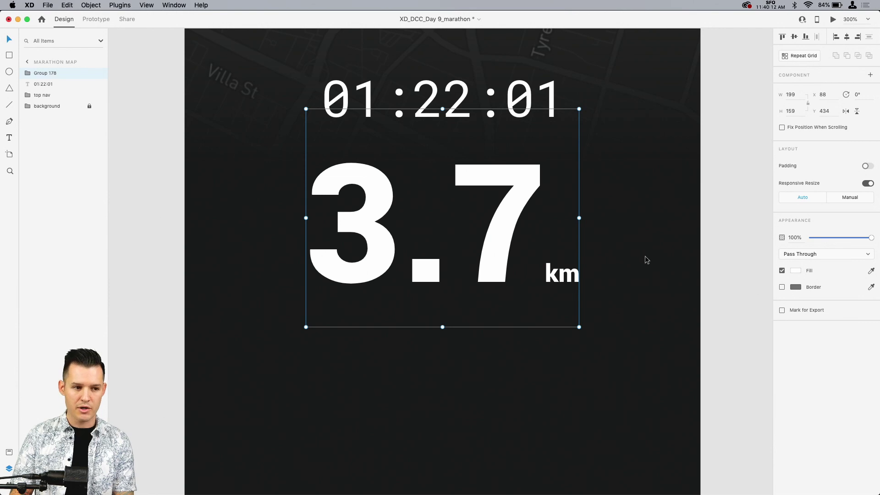
# Step: Lower the opacity of the "km" text inside the group to 51%
pyautogui.click(646, 285)
pyautogui.doubleClick(573, 281)
pyautogui.moveTo(870, 307); pyautogui.dragTo(841, 307)
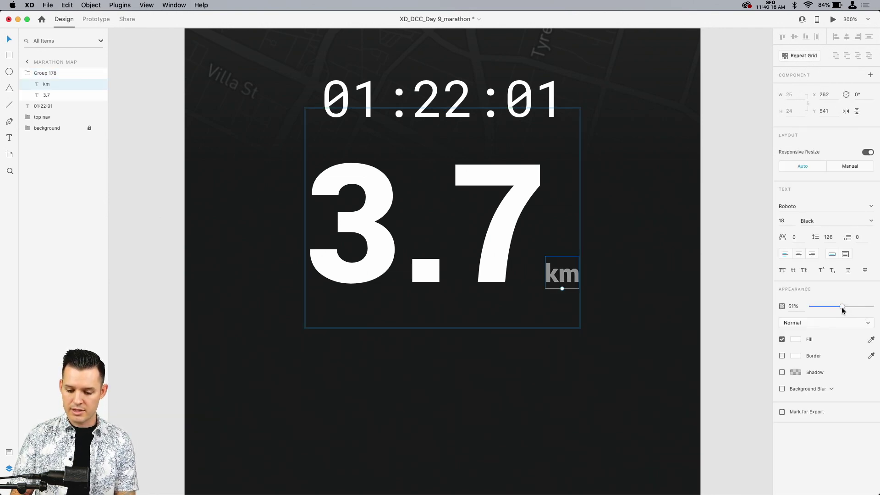
pyautogui.click(705, 274)
# Step: Rename the group holding "3.7" and "km" as "meters"
pyautogui.press('super+minus')
pyautogui.press('super+minus')
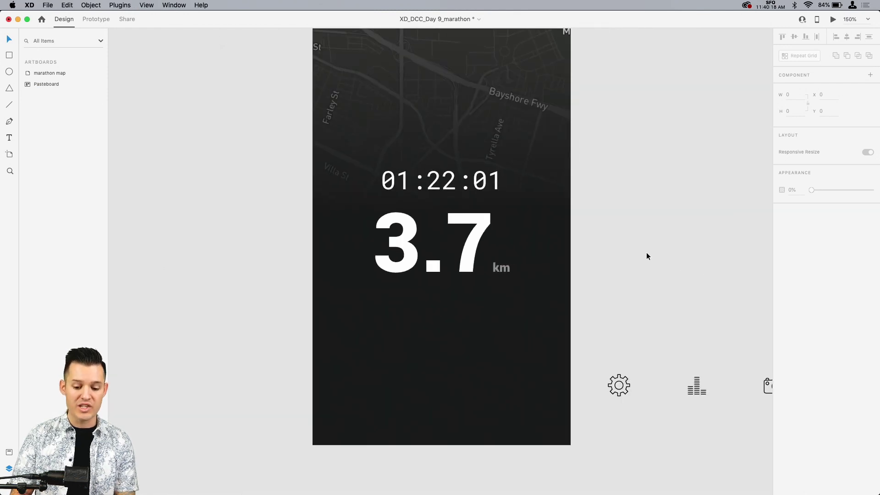
pyautogui.scroll(3, 634, 290)
pyautogui.click(433, 239)
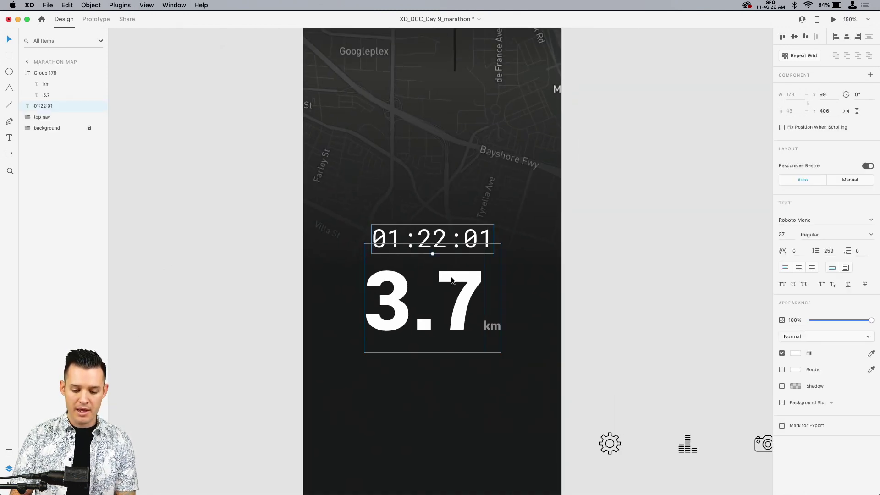
pyautogui.click(417, 313)
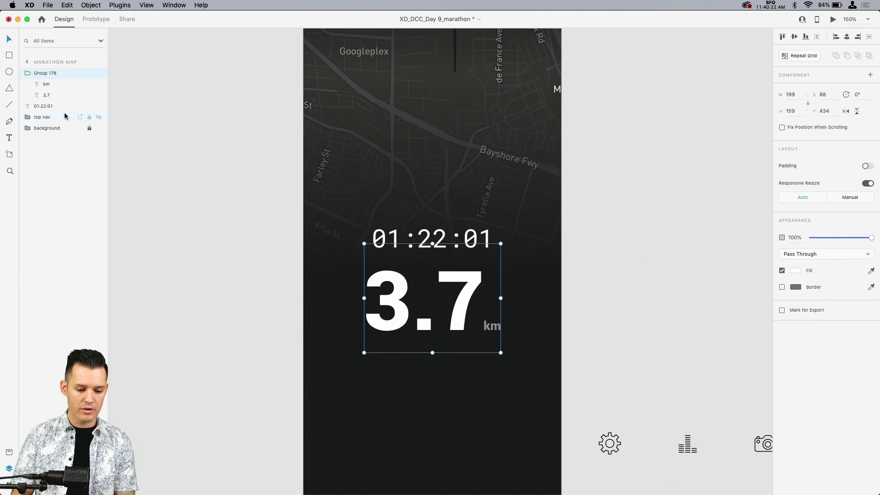
pyautogui.doubleClick(47, 74)
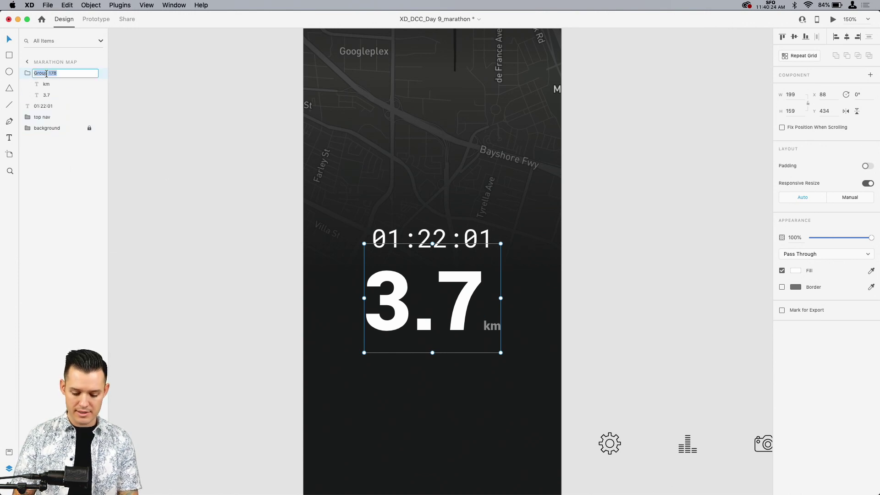
pyautogui.write('meters')
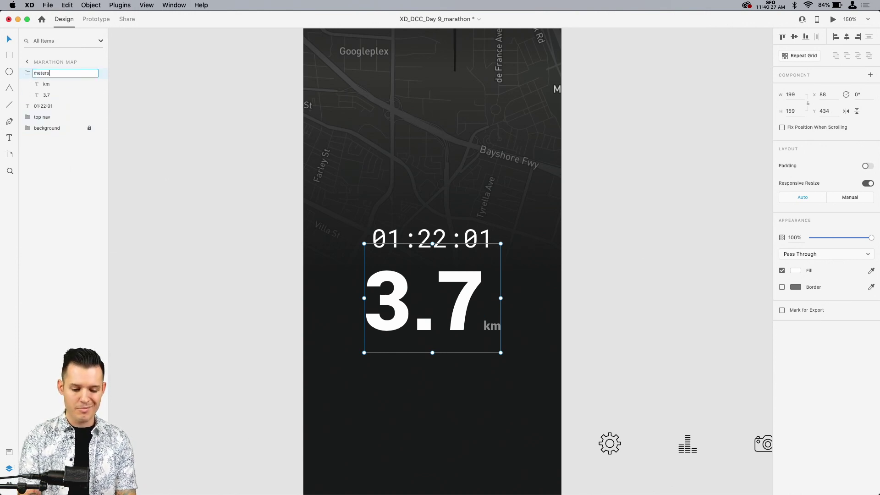
pyautogui.press('Return')
pyautogui.click(46, 84)
pyautogui.click(44, 74)
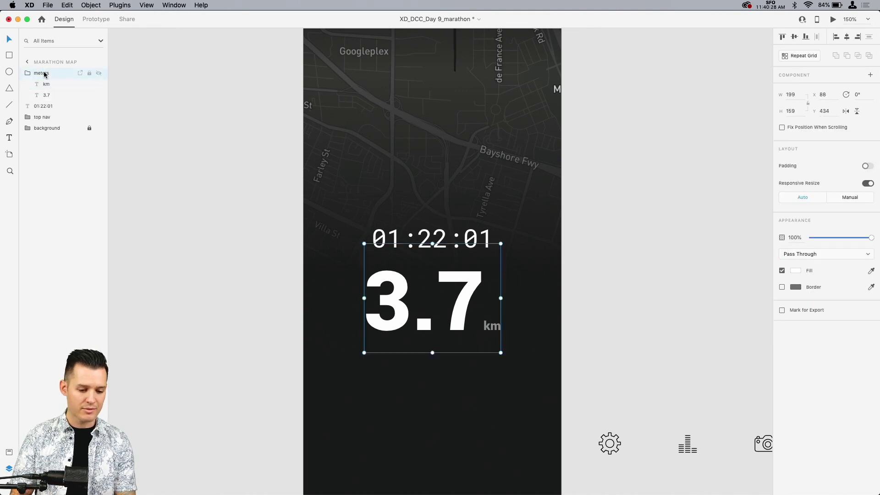
# Step: Rename the distance group as "numbers" and move the 01:22:01 time text into it above "km" in the layers
pyautogui.doubleClick(45, 74)
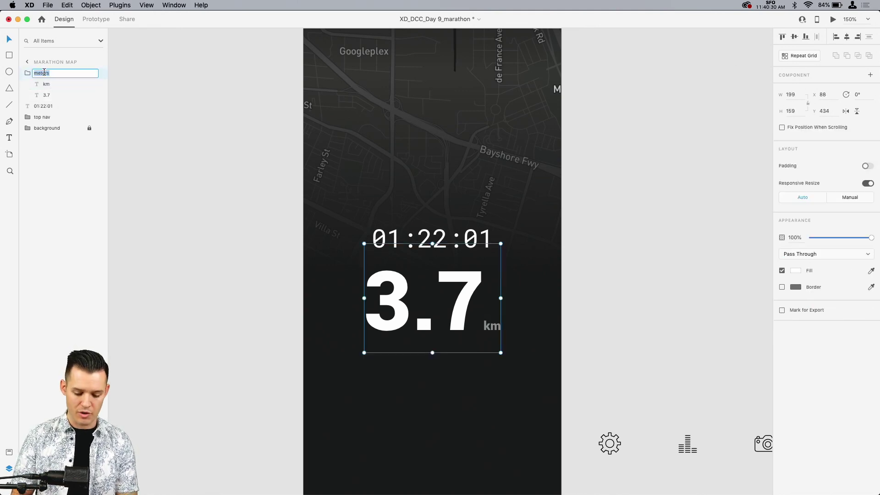
pyautogui.write('numbers')
pyautogui.press('Return')
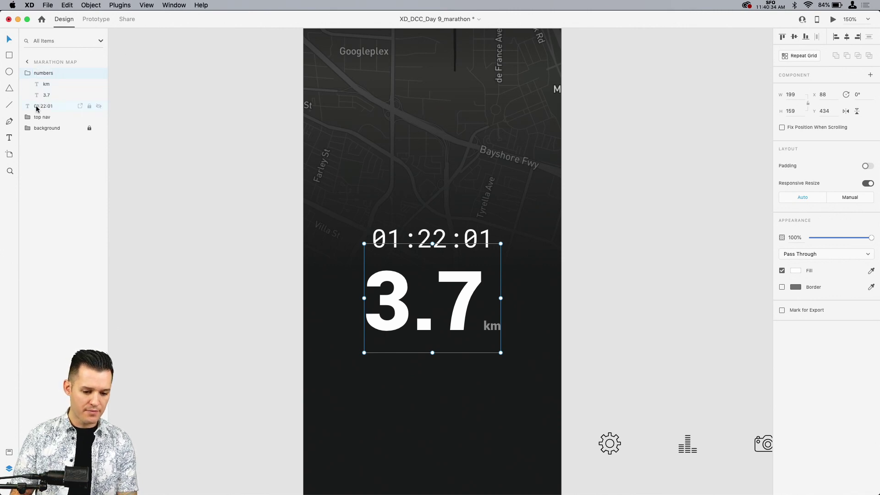
pyautogui.moveTo(45, 108); pyautogui.dragTo(55, 79)
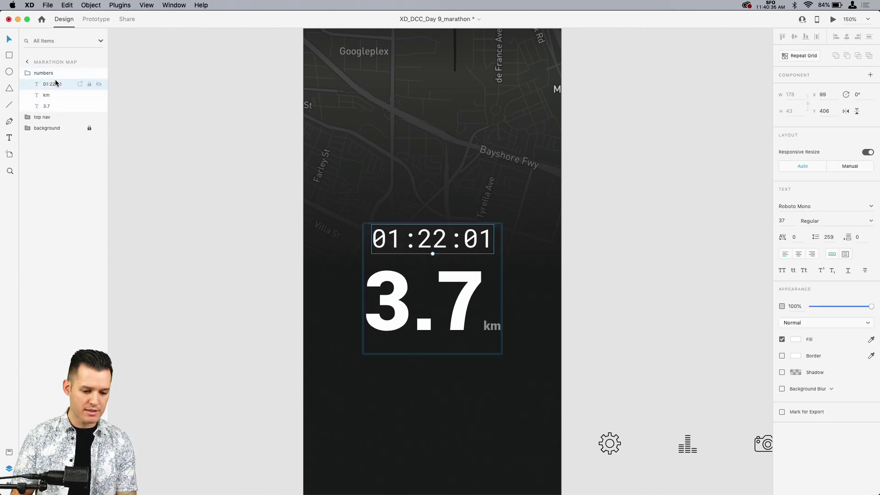
# Step: Move the settings controls icon group from the pasteboard onto the artboard, below the 3.7 km distance
pyautogui.click(28, 74)
pyautogui.click(208, 142)
pyautogui.scroll(-5, 208, 141)
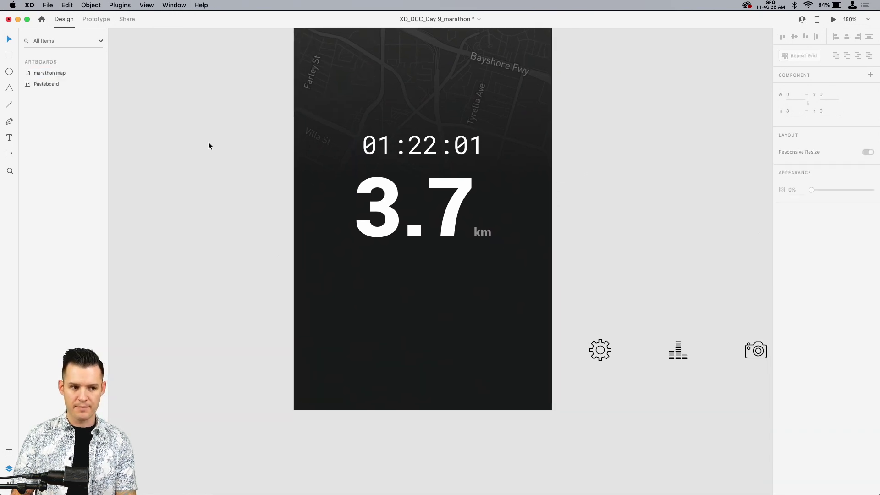
pyautogui.click(663, 333)
pyautogui.moveTo(663, 333); pyautogui.dragTo(387, 287)
# Step: Change the border colour of the settings controls icons to white
pyautogui.click(796, 287)
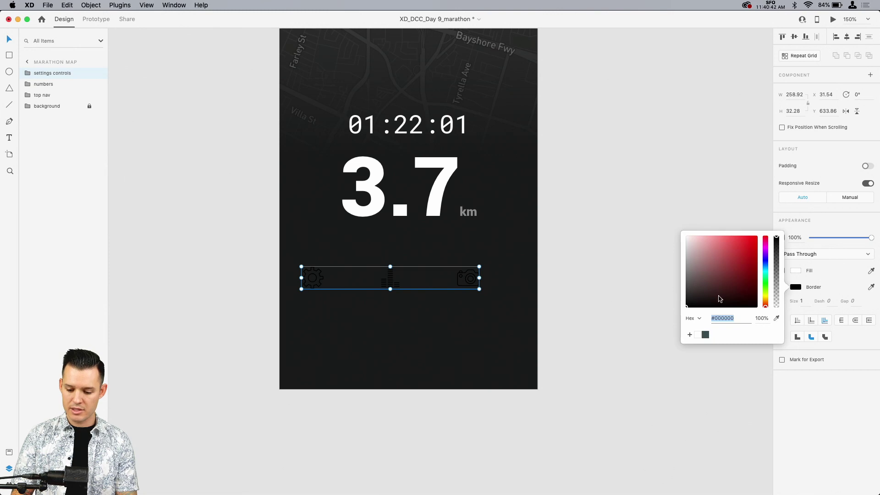
pyautogui.moveTo(719, 299); pyautogui.dragTo(621, 142)
pyautogui.click(622, 143)
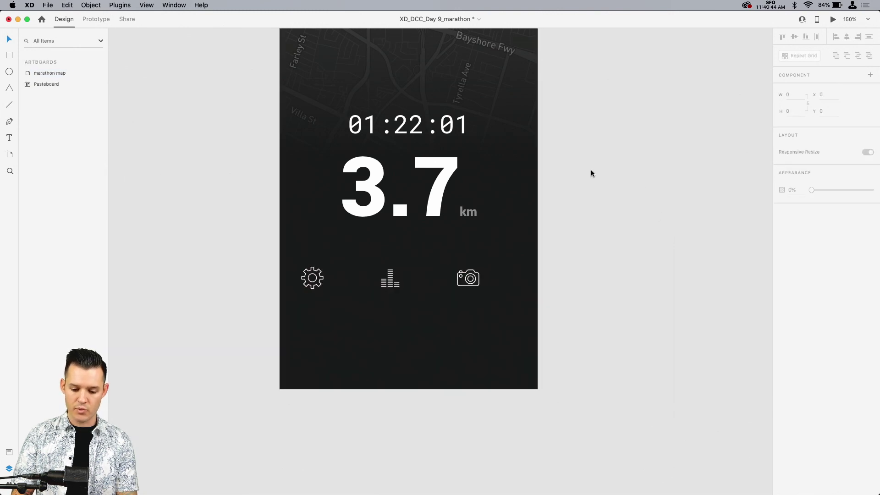
# Step: Centre the settings controls group horizontally on the artboard and raise it to about Y 613.86
pyautogui.click(505, 281)
pyautogui.click(464, 284)
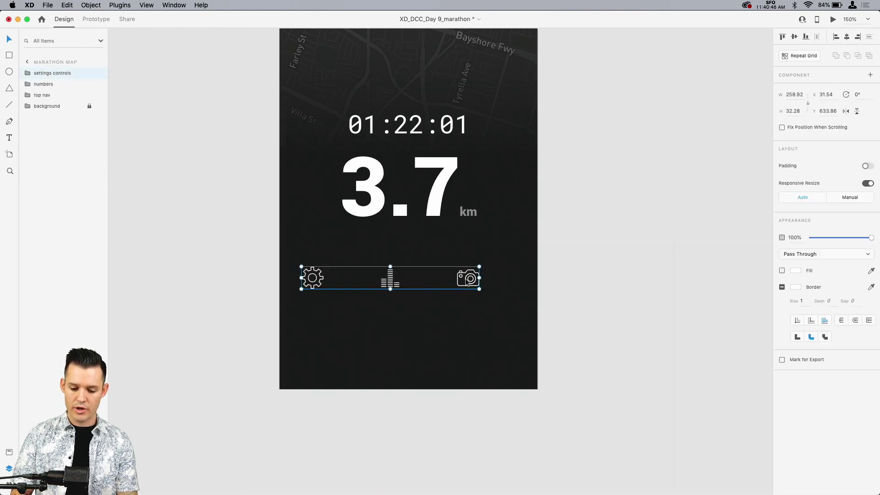
pyautogui.click(846, 37)
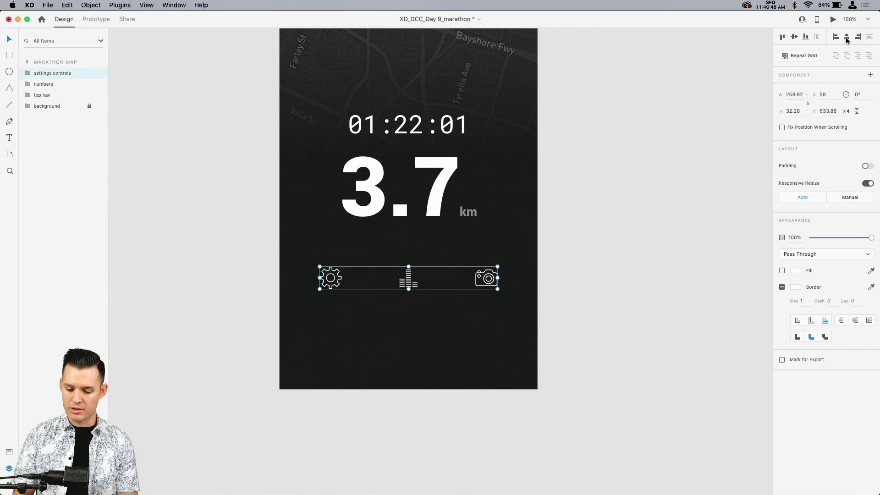
pyautogui.hotkey('shift', 'Up')
pyautogui.hotkey('shift', 'Up')
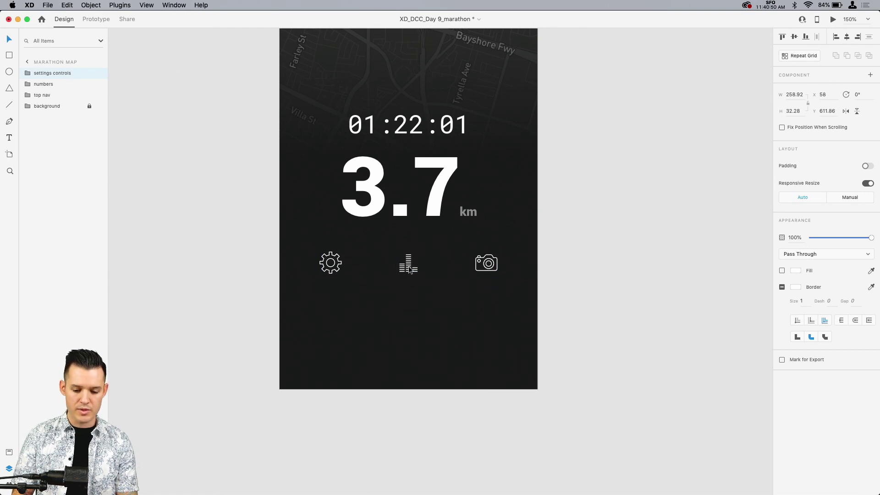
# Step: Move the numbers group up slightly and raise the settings controls icons to Y 610.86
pyautogui.scroll(5, 576, 260)
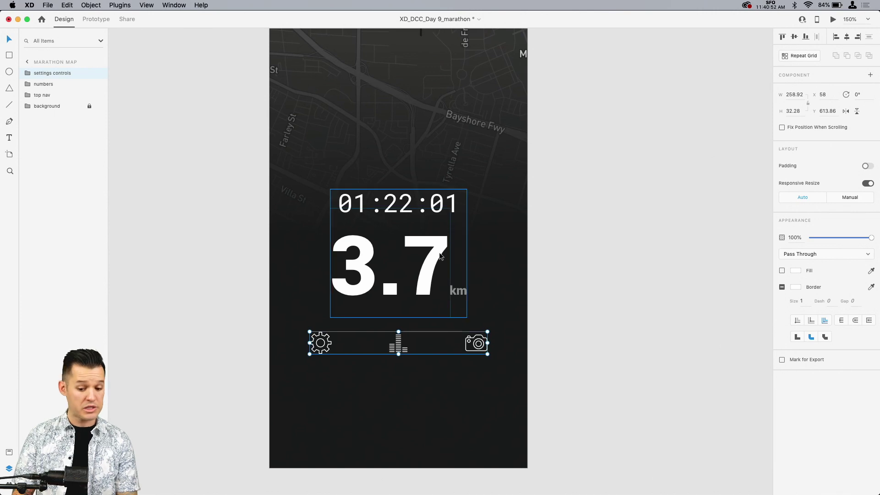
pyautogui.moveTo(414, 319); pyautogui.dragTo(415, 312)
pyautogui.click(398, 342)
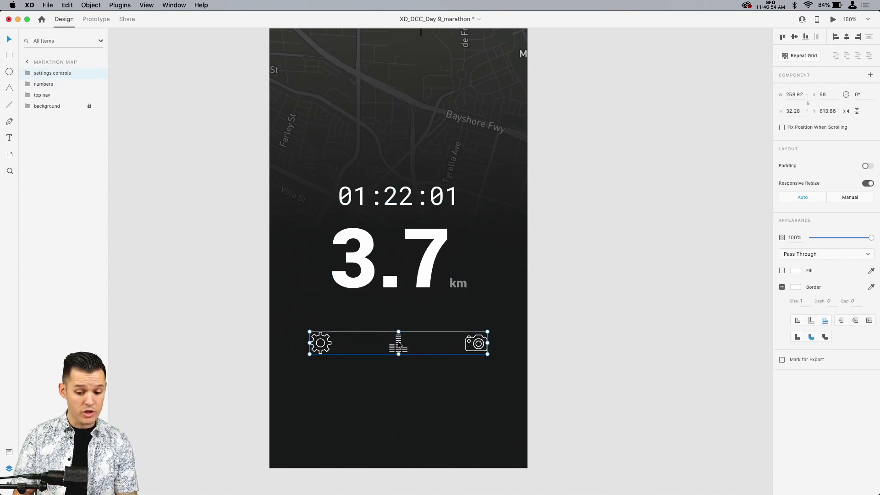
pyautogui.moveTo(397, 342); pyautogui.dragTo(399, 342)
pyautogui.click(661, 267)
pyautogui.scroll(5, 662, 262)
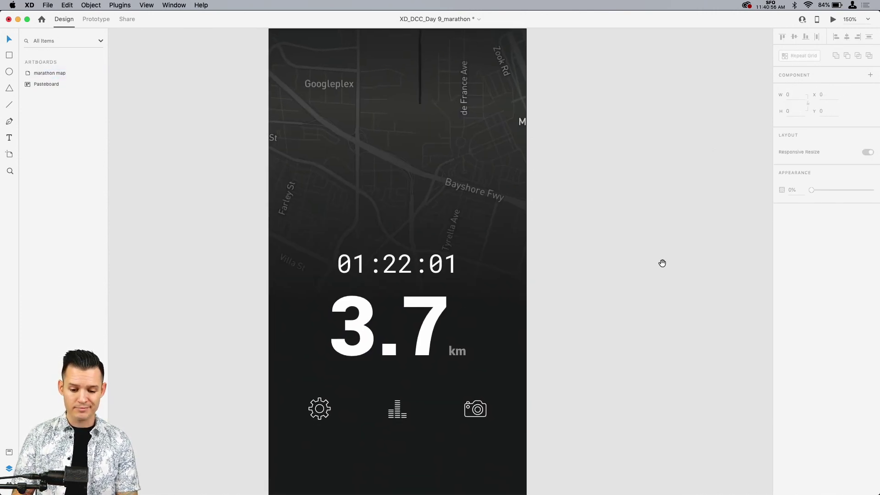
# Step: Shift the settings controls and numbers groups up together by 20 px, placing the numbers at Y 375
pyautogui.click(407, 393)
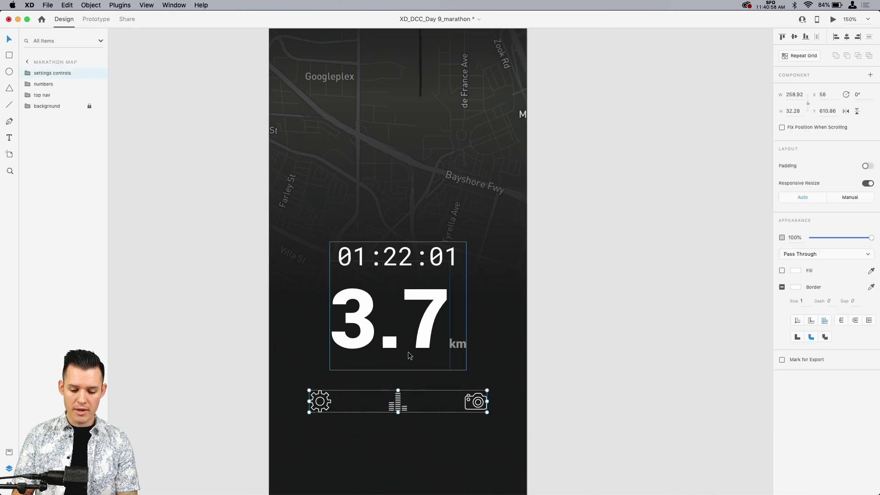
pyautogui.keyDown('shift'); pyautogui.click(431, 331); pyautogui.keyUp('shift')
pyautogui.hotkey('shift', 'Up')
pyautogui.hotkey('shift', 'Up')
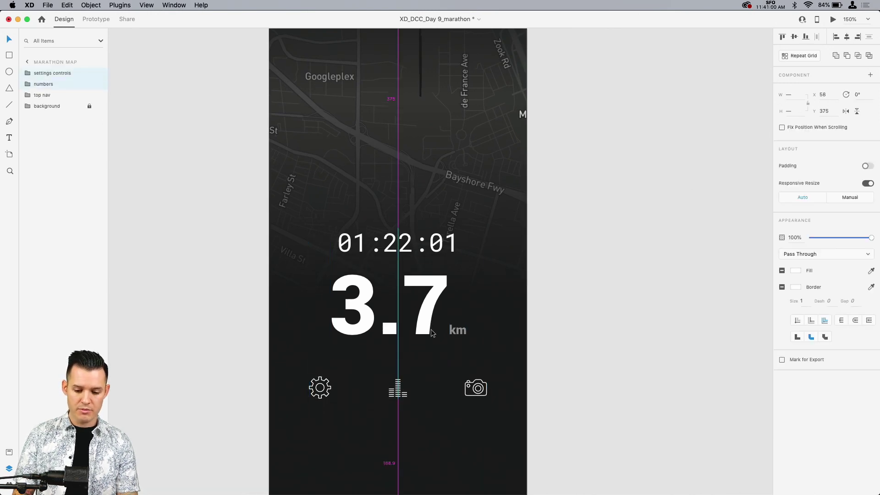
pyautogui.click(654, 216)
# Step: Move only the settings controls icons closer to the distance text, to Y 586.86
pyautogui.scroll(-5, 654, 216)
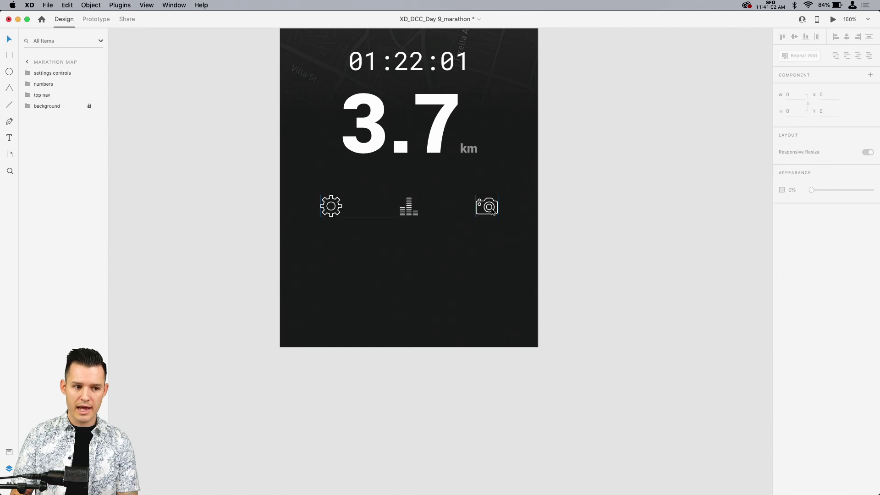
pyautogui.click(491, 207)
pyautogui.hotkey('shift', 'Up')
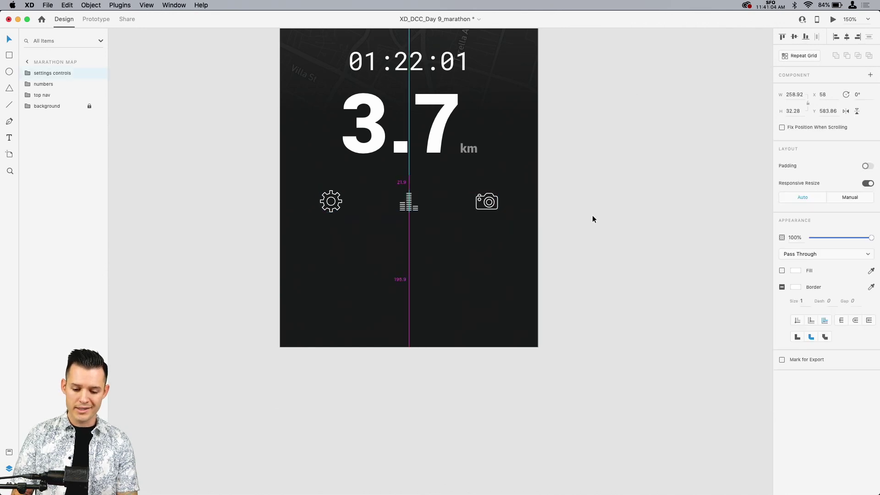
pyautogui.press('Down')
pyautogui.press('Down')
pyautogui.press('Down')
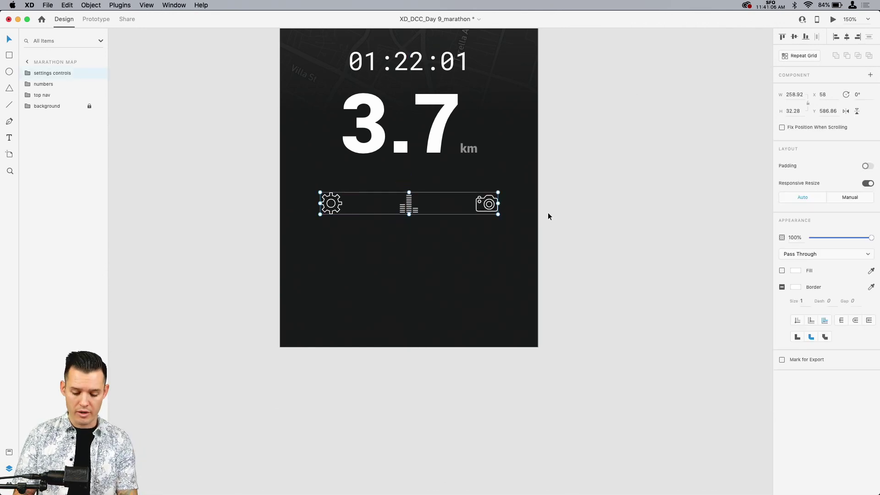
# Step: Draw a circle about 115 px wide centred below the settings icons, and remove its border
pyautogui.moveTo(363, 239); pyautogui.dragTo(493, 318)
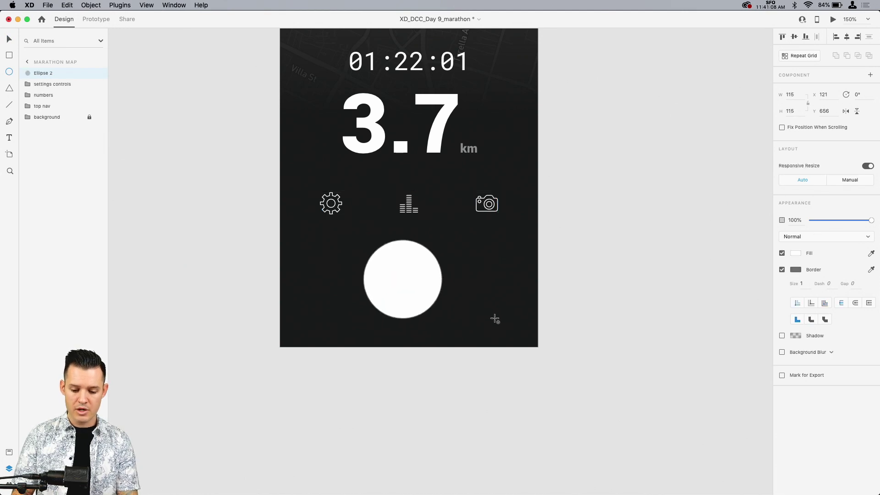
pyautogui.moveTo(416, 285); pyautogui.dragTo(422, 290)
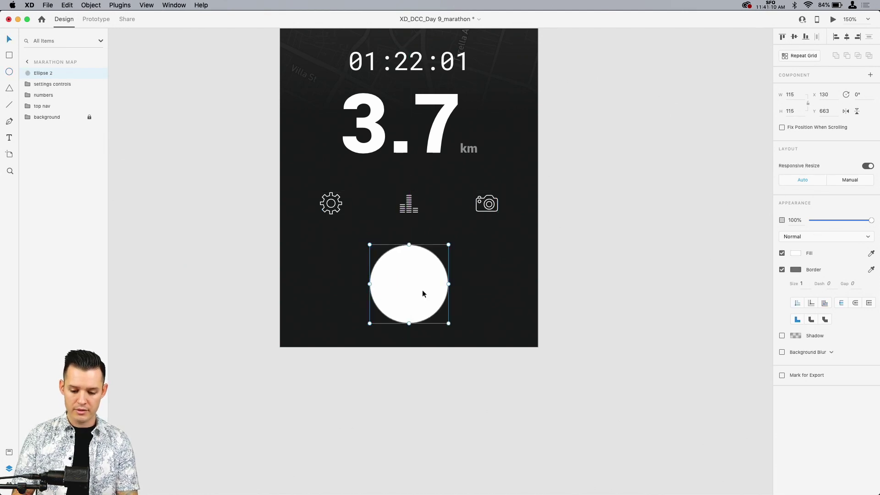
pyautogui.click(782, 270)
# Step: Fill the circle with yellow #FFC400 and remove the dark swatch from the saved colours
pyautogui.click(796, 255)
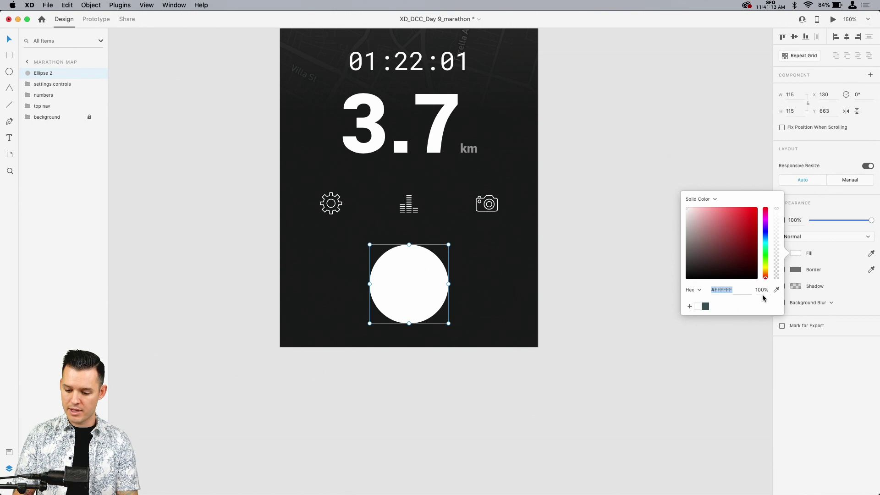
pyautogui.moveTo(766, 270); pyautogui.dragTo(766, 269)
pyautogui.moveTo(749, 223); pyautogui.dragTo(776, 200)
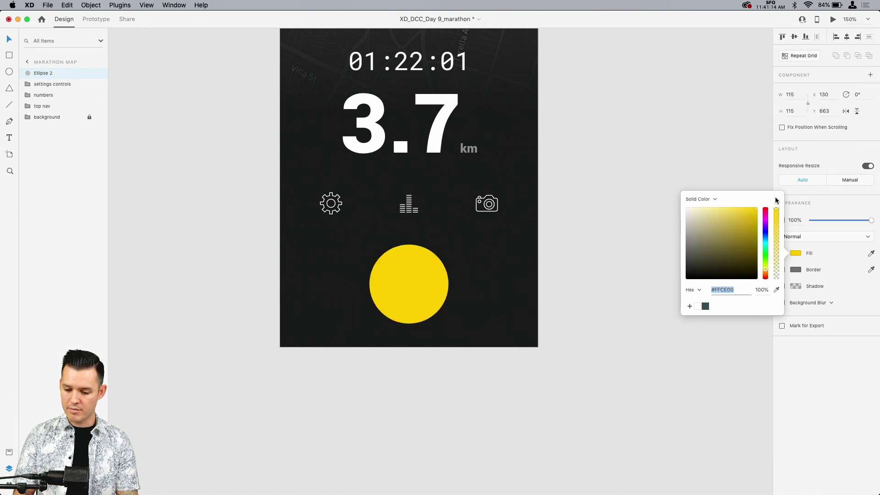
pyautogui.click(766, 272)
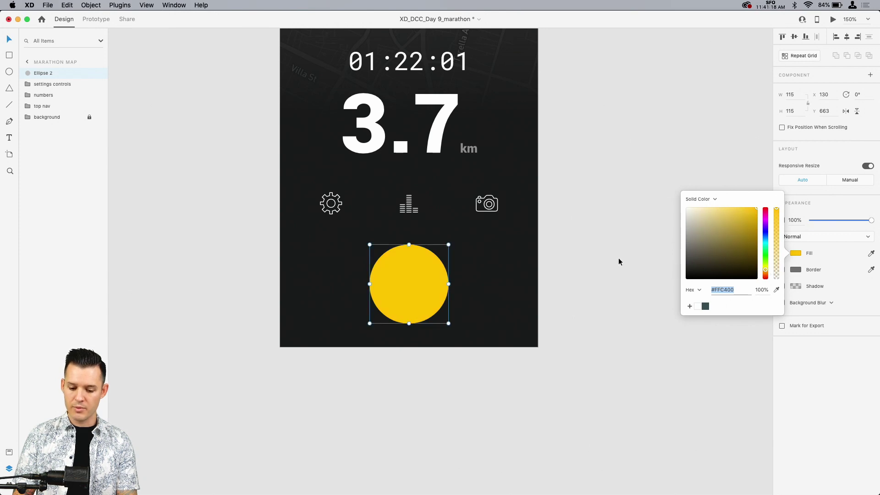
pyautogui.moveTo(705, 309); pyautogui.dragTo(700, 329)
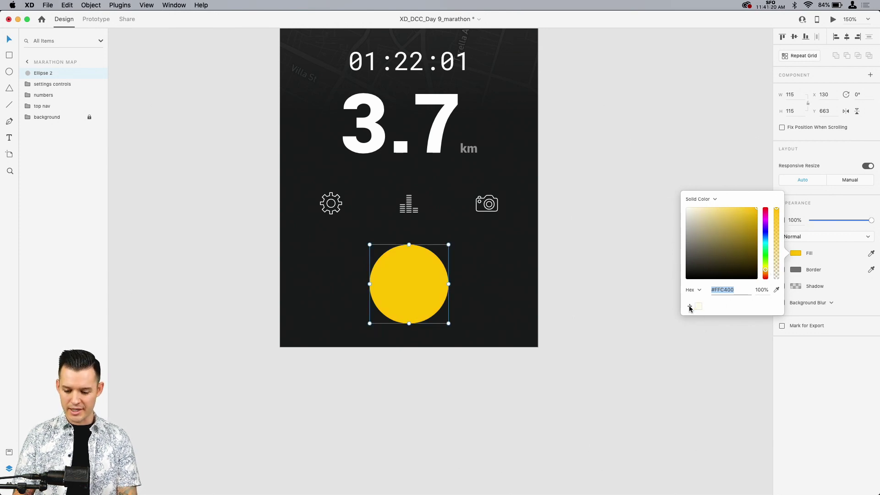
pyautogui.click(585, 329)
# Step: Draw a vertical rectangle about 10 by 41 px inside the yellow circle, without a border
pyautogui.press('super+equal')
pyautogui.press('super+equal')
pyautogui.press('super+equal')
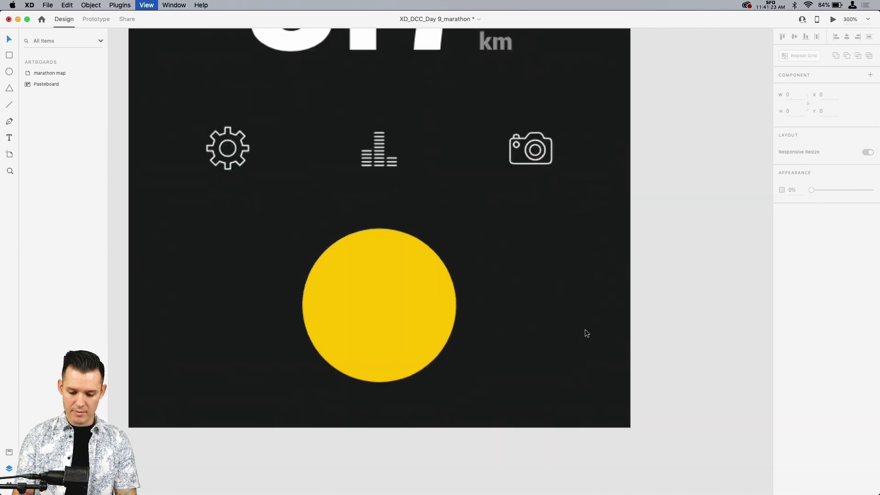
pyautogui.scroll(-2, 585, 329)
pyautogui.hscroll(-2, 584, 329)
pyautogui.press('r')
pyautogui.moveTo(377, 228); pyautogui.dragTo(394, 303)
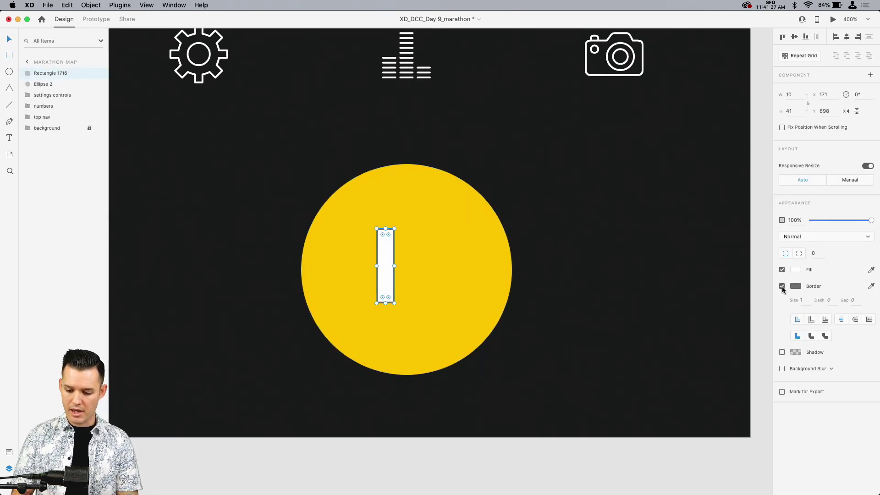
pyautogui.click(782, 286)
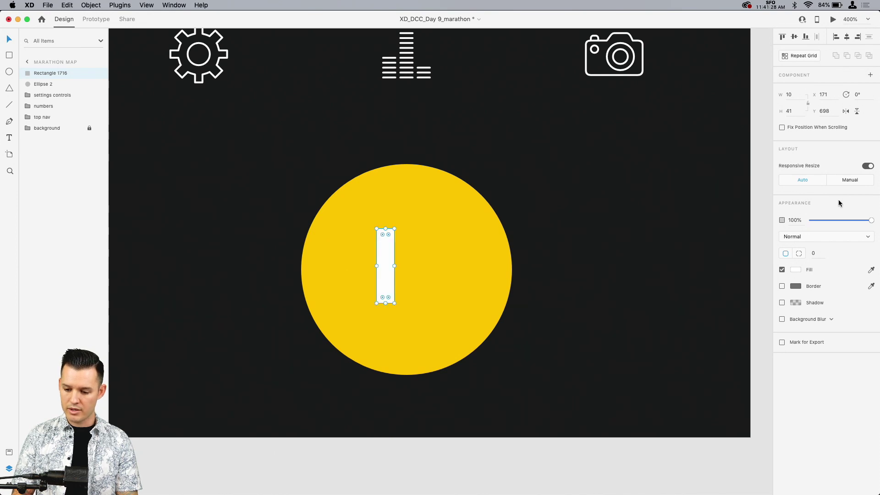
# Step: Round the white bar's ends with a corner radius of 50
pyautogui.click(814, 254)
pyautogui.write('30')
pyautogui.press('Return')
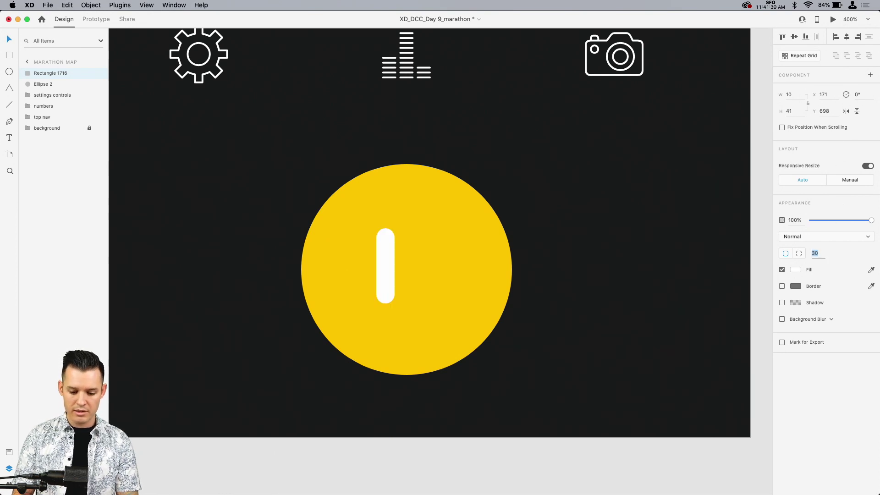
pyautogui.write('0')
pyautogui.press('Return')
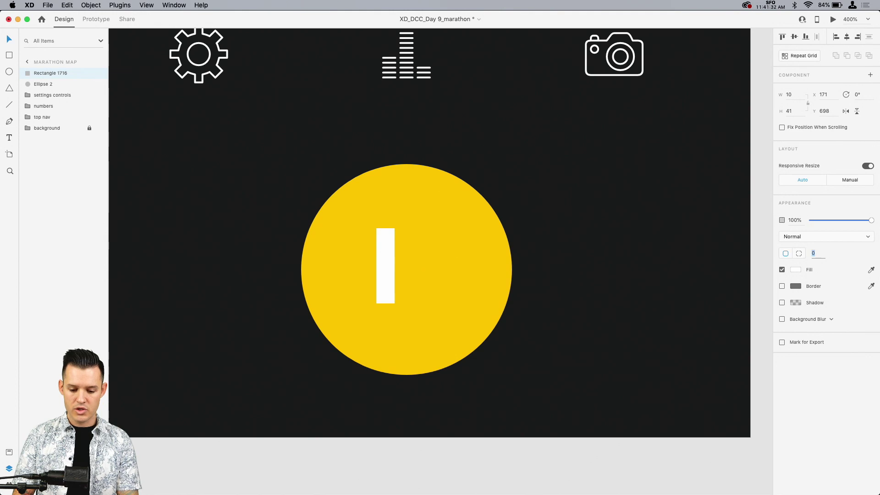
pyautogui.write('50')
pyautogui.press('Return')
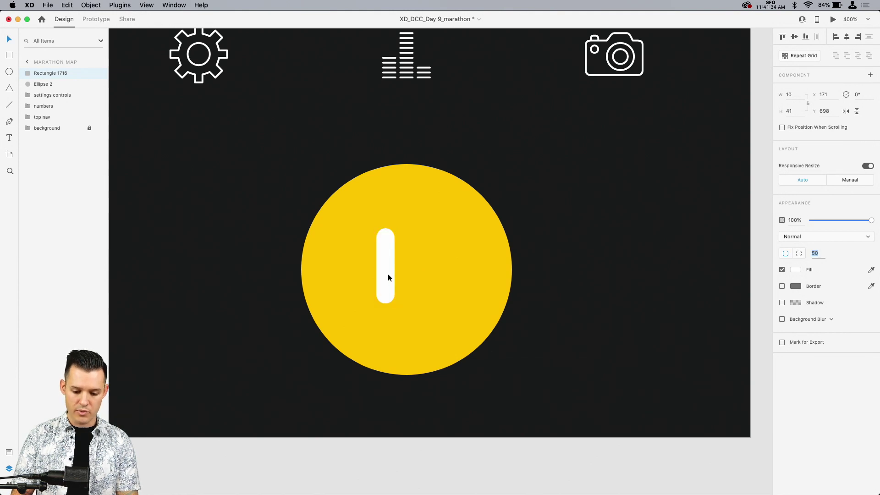
# Step: Duplicate the rounded bar to X 189 beside the original and group both bars as "pause"
pyautogui.moveTo(388, 273); pyautogui.dragTo(420, 276)
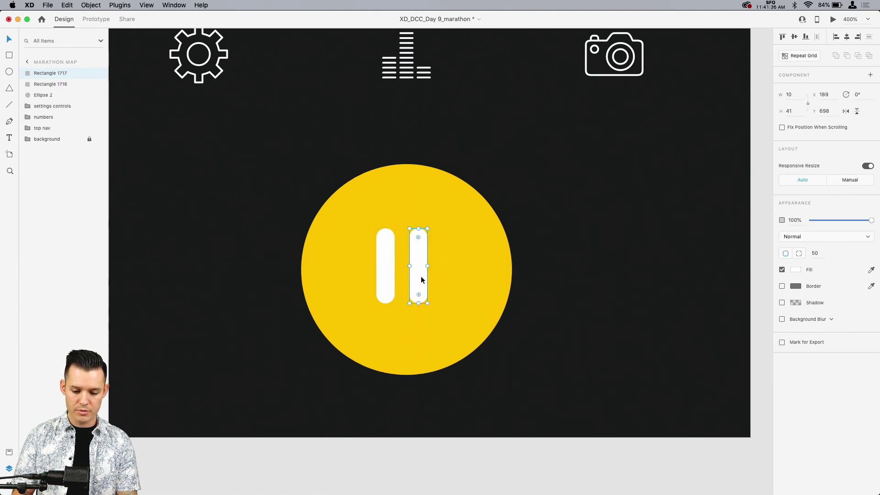
pyautogui.keyDown('shift'); pyautogui.click(384, 274); pyautogui.keyUp('shift')
pyautogui.press('super+g')
pyautogui.doubleClick(42, 73)
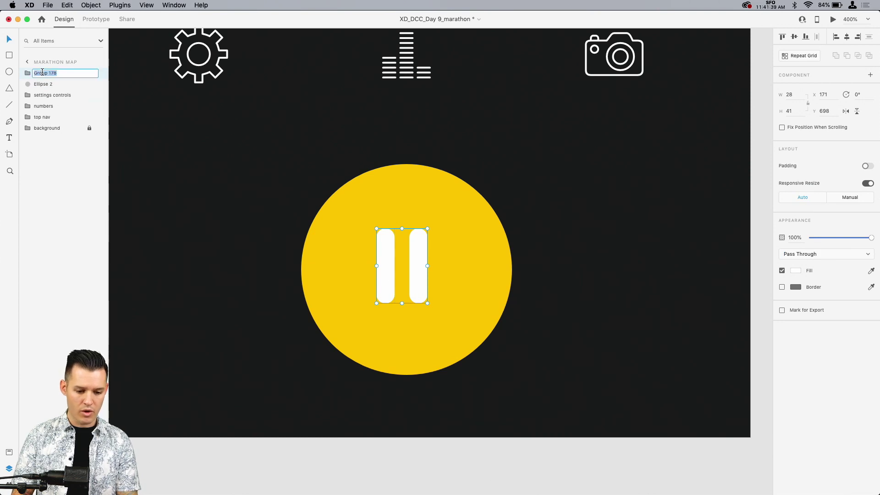
pyautogui.write('pause')
pyautogui.press('Return')
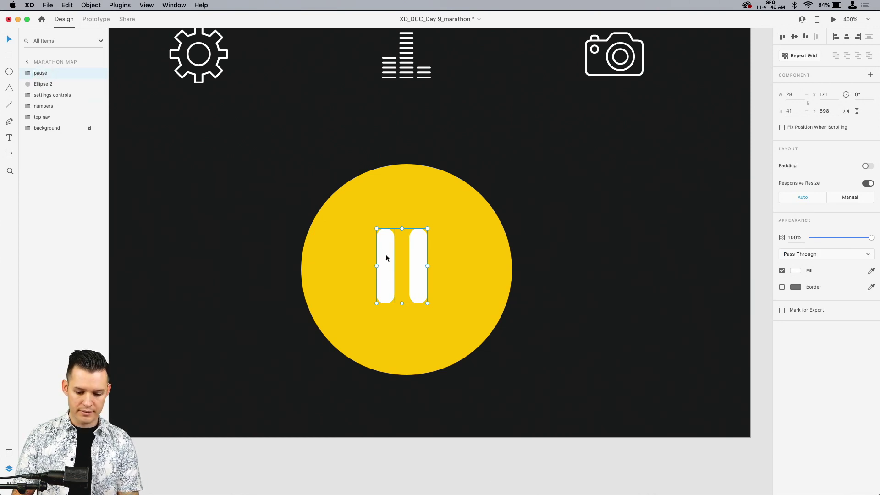
# Step: Centre the pause icon within the yellow circle, at X 174 and Y 700
pyautogui.moveTo(386, 257); pyautogui.dragTo(388, 255)
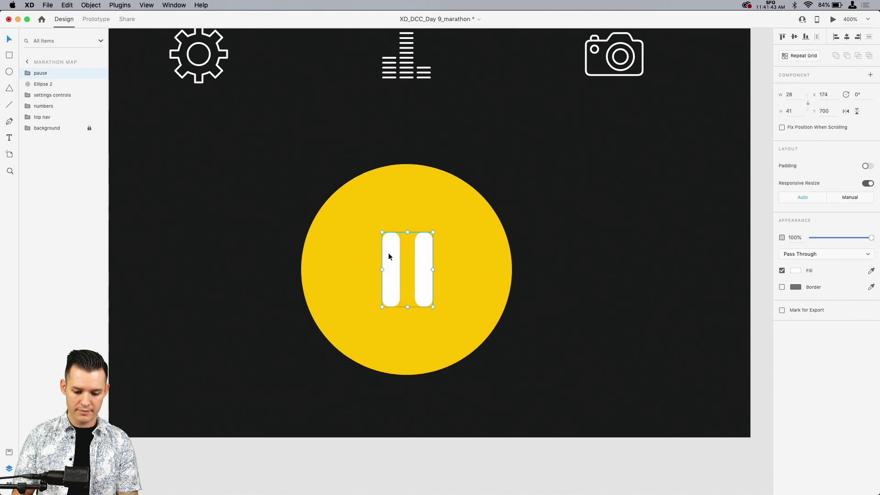
pyautogui.keyDown('shift'); pyautogui.click(408, 200); pyautogui.keyUp('shift')
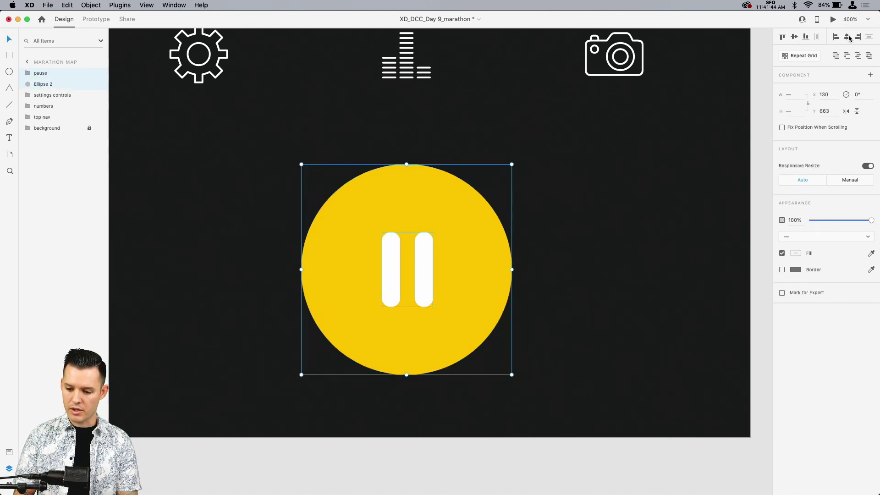
pyautogui.keyDown('shift'); pyautogui.click(403, 184); pyautogui.keyUp('shift')
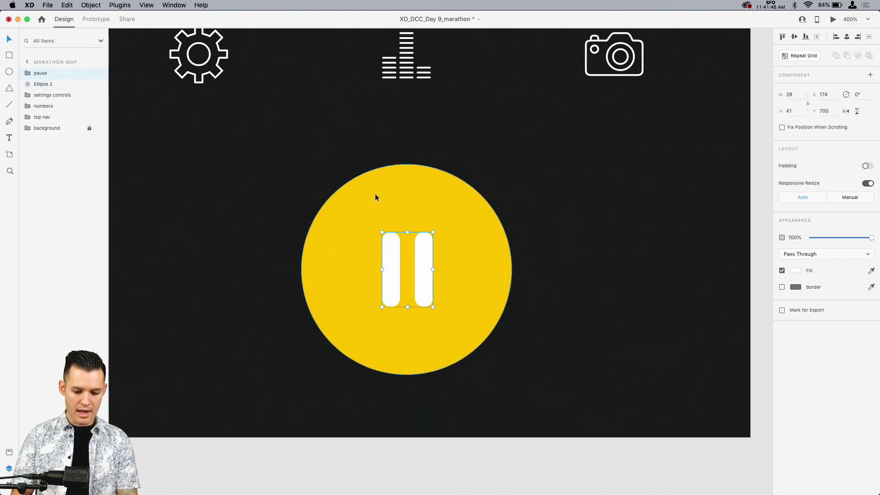
# Step: Group the pause icon and yellow circle as "button" and convert the group into a component
pyautogui.keyDown('shift'); pyautogui.click(374, 193); pyautogui.keyUp('shift')
pyautogui.press('super+g')
pyautogui.doubleClick(46, 73)
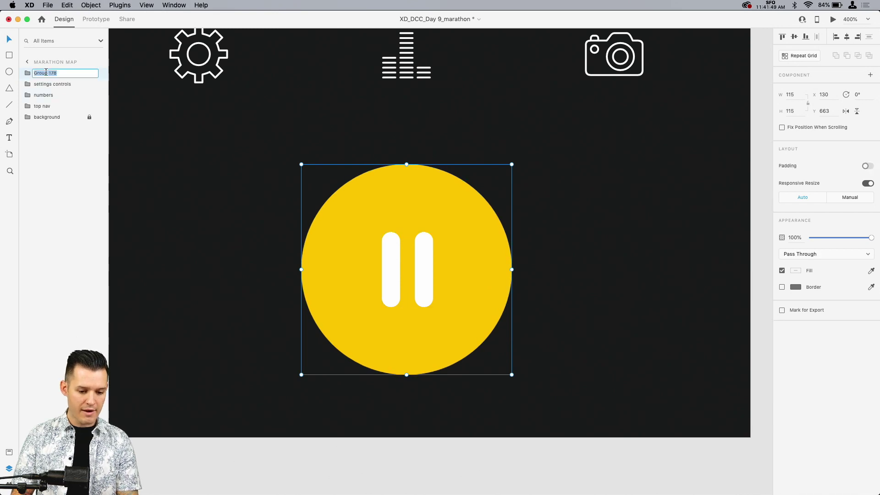
pyautogui.write('button')
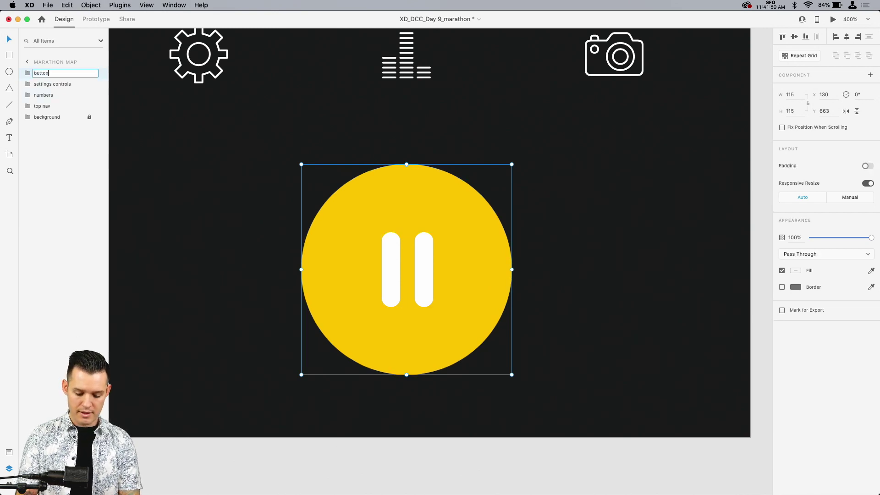
pyautogui.press('Return')
pyautogui.press('super+k')
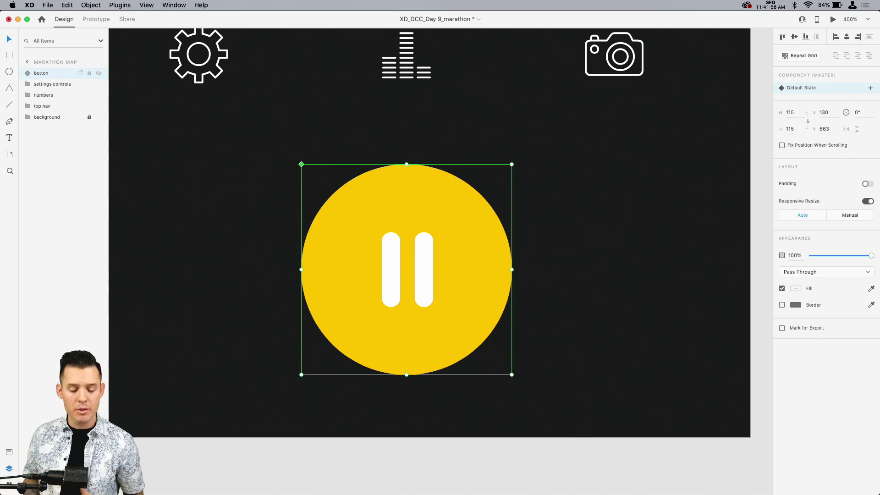
# Step: Draw a white circle about 13 × 13 on the map beside the de France Ave label and remove its border
pyautogui.press('super+0')
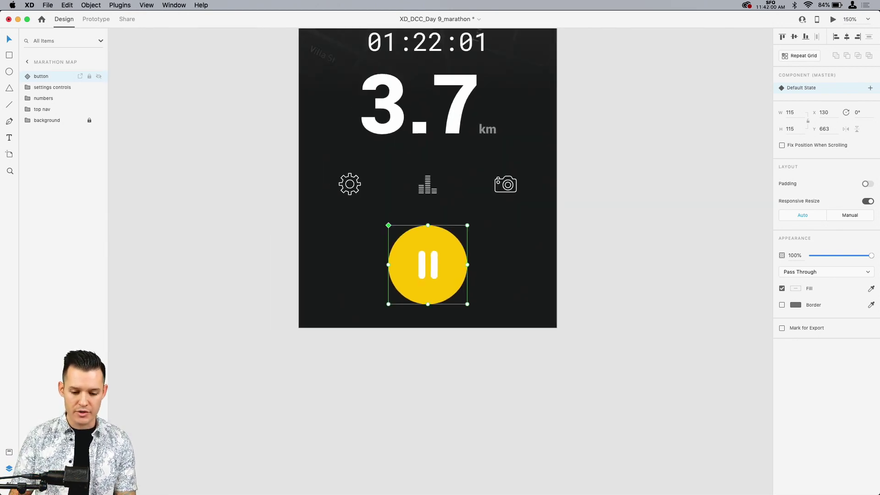
pyautogui.press('super+1')
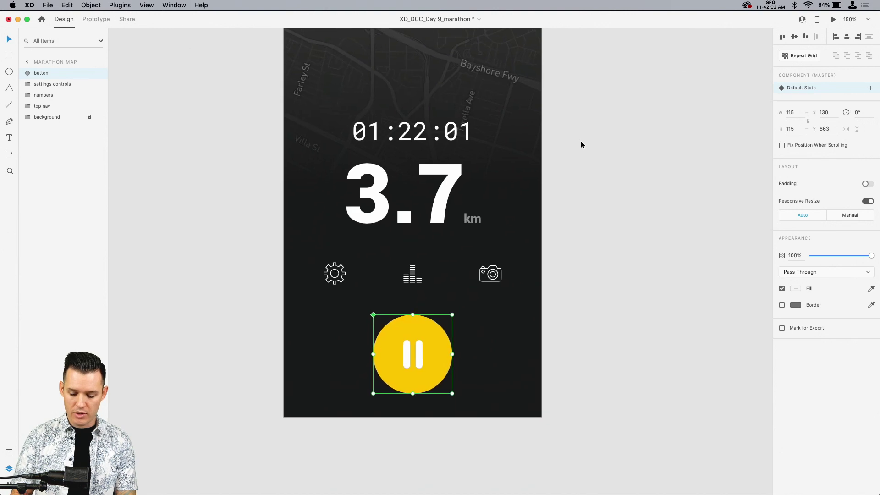
pyautogui.scroll(3, 581, 142)
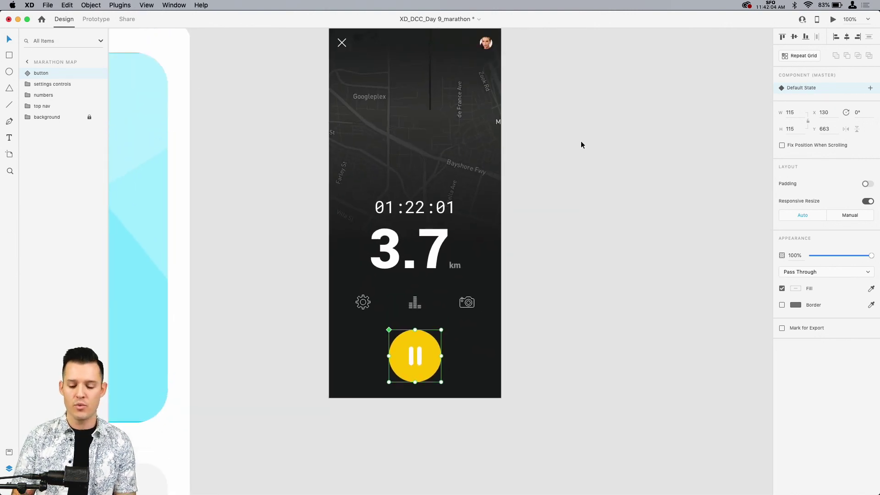
pyautogui.press('super+2')
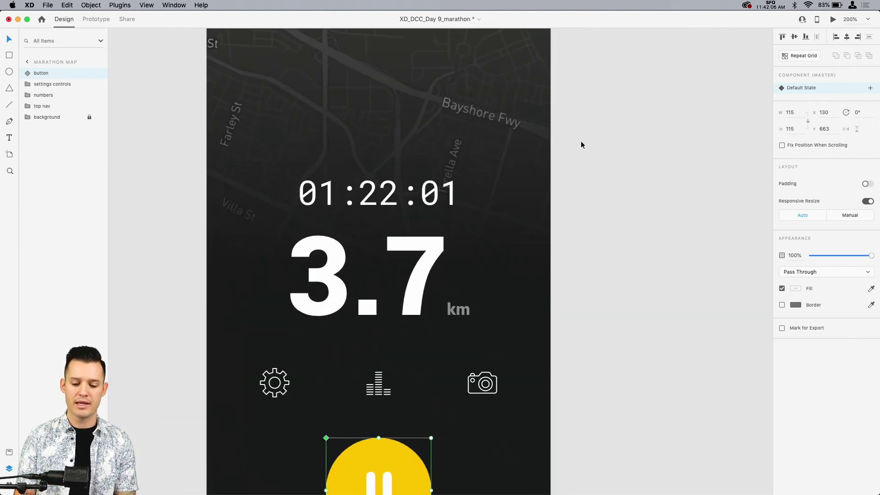
pyautogui.press('super+equal')
pyautogui.scroll(8, 581, 145)
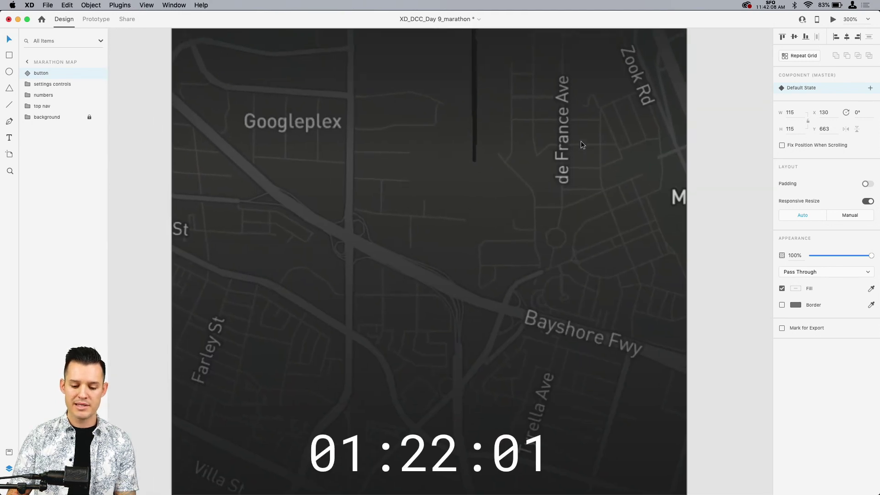
pyautogui.press('super+minus')
pyautogui.press('z')
pyautogui.moveTo(211, 71); pyautogui.dragTo(693, 443)
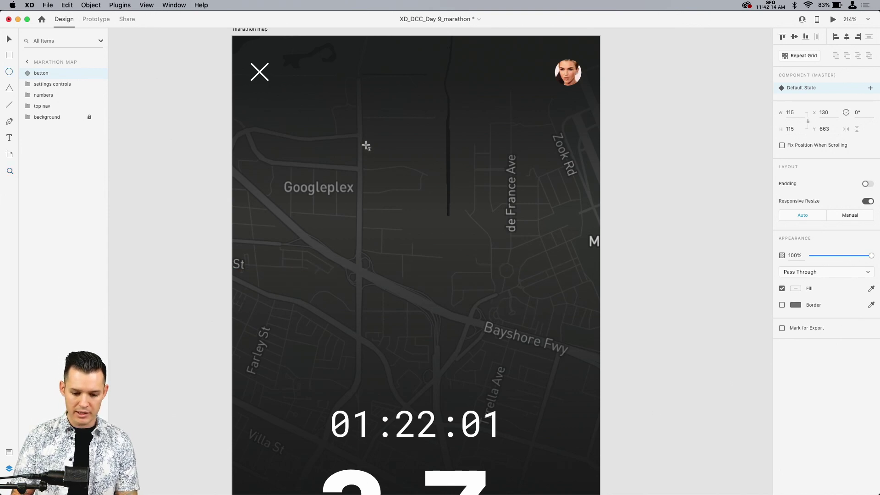
pyautogui.press('e')
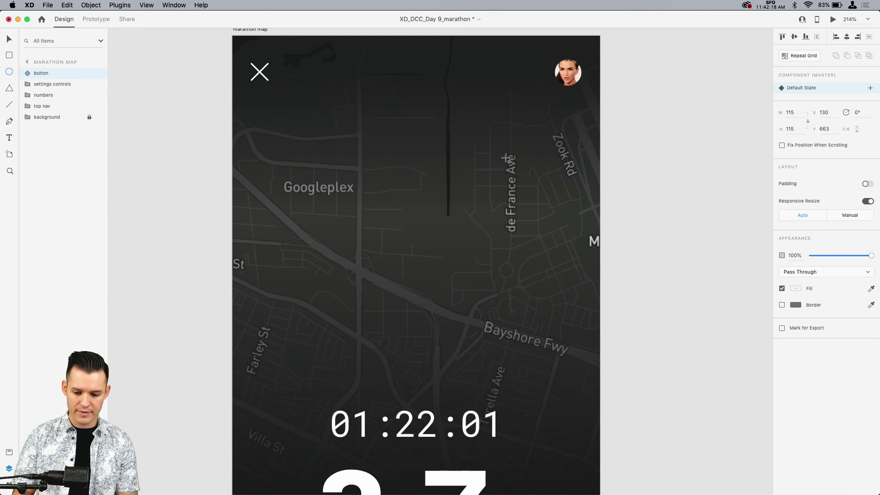
pyautogui.moveTo(483, 148); pyautogui.dragTo(495, 160)
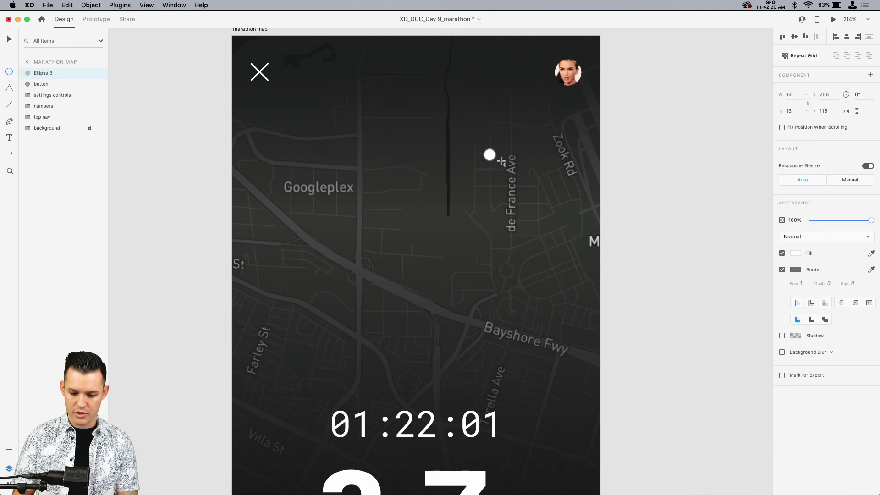
pyautogui.click(781, 269)
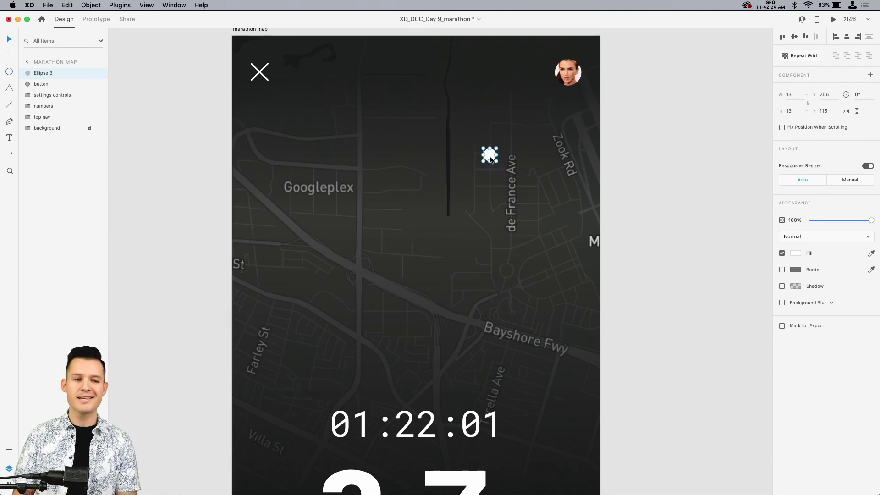
# Step: Duplicate the small white circle and enlarge the underlying original to 47 × 47 about its centre
pyautogui.press('super+d')
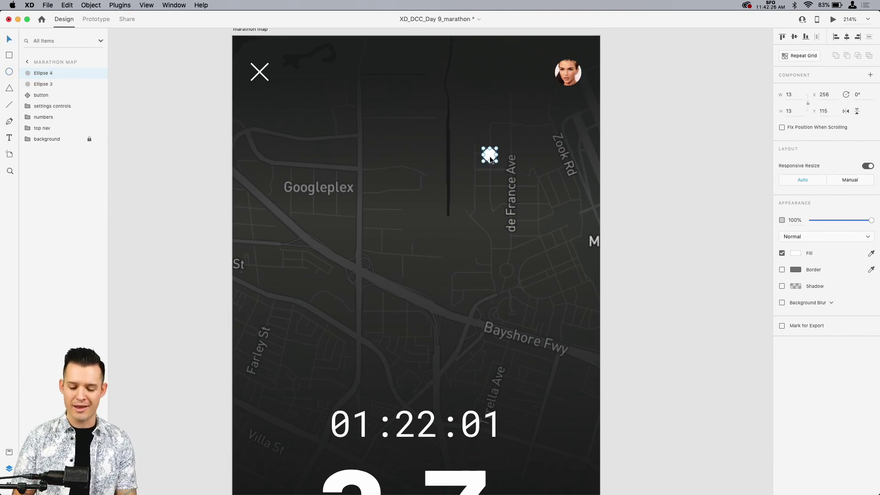
pyautogui.press('super+equal')
pyautogui.click(50, 85)
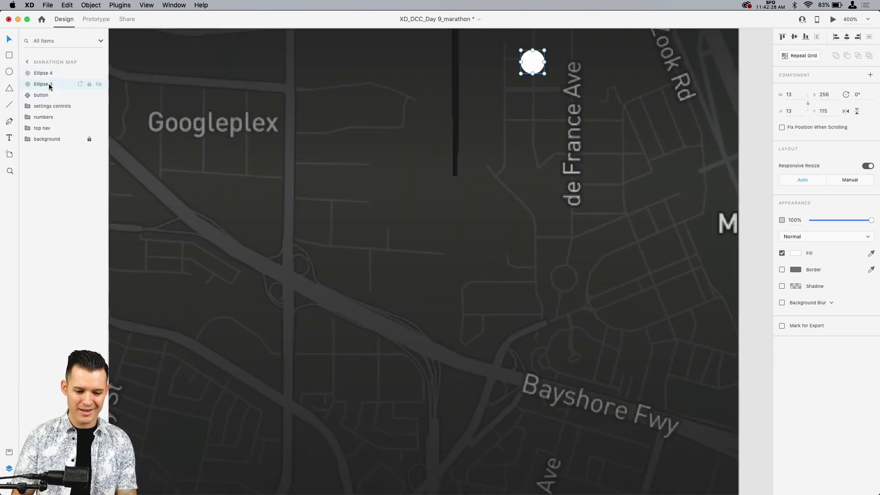
pyautogui.scroll(5, 534, 183)
pyautogui.moveTo(509, 122); pyautogui.dragTo(541, 92)
# Step: Turn on the large circle's border and give it a yellow #FFC400 fill at 36% opacity
pyautogui.click(782, 269)
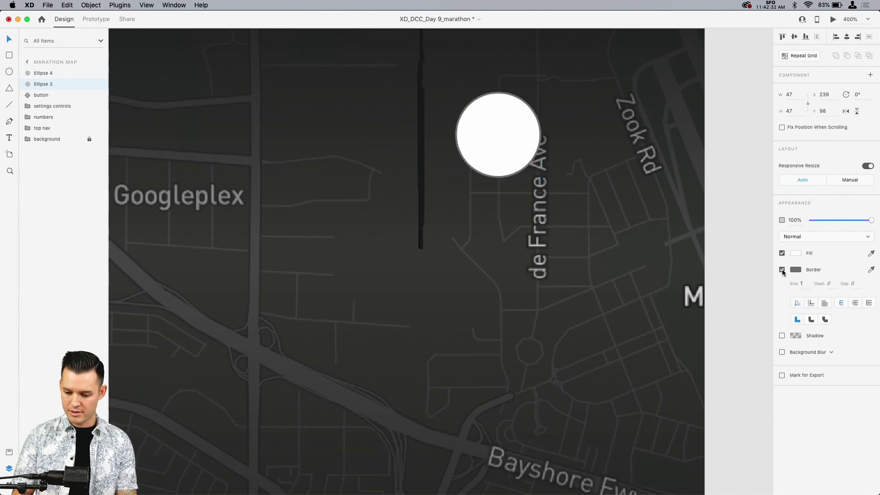
pyautogui.click(796, 253)
pyautogui.click(697, 306)
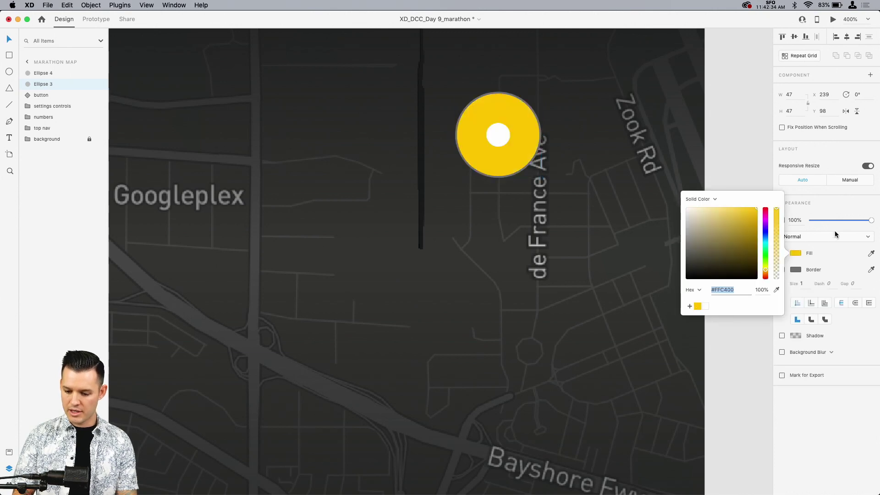
pyautogui.click(776, 254)
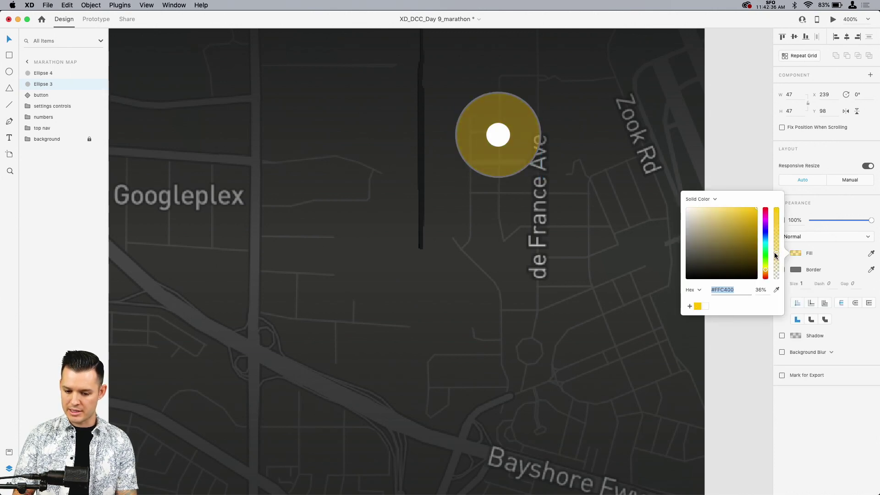
# Step: Toggle the large circle's border off and on, and colour it yellow #FFC400
pyautogui.click(801, 386)
pyautogui.click(782, 270)
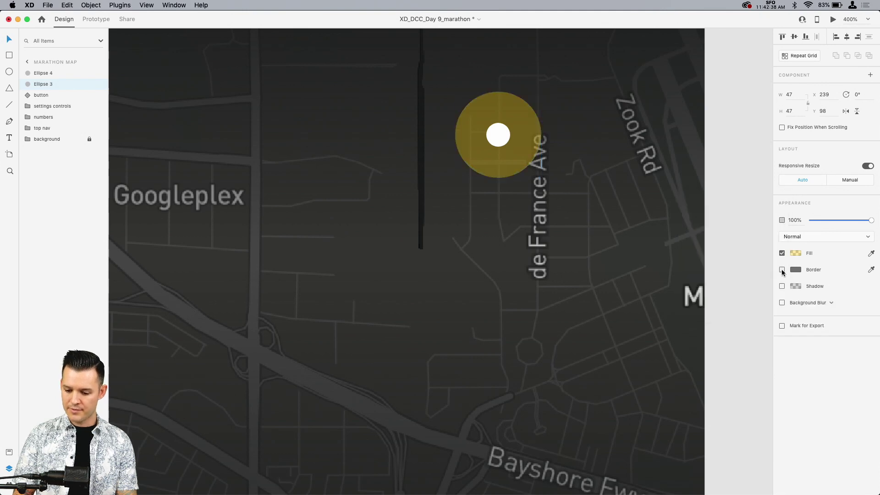
pyautogui.click(781, 270)
pyautogui.click(796, 269)
pyautogui.click(697, 317)
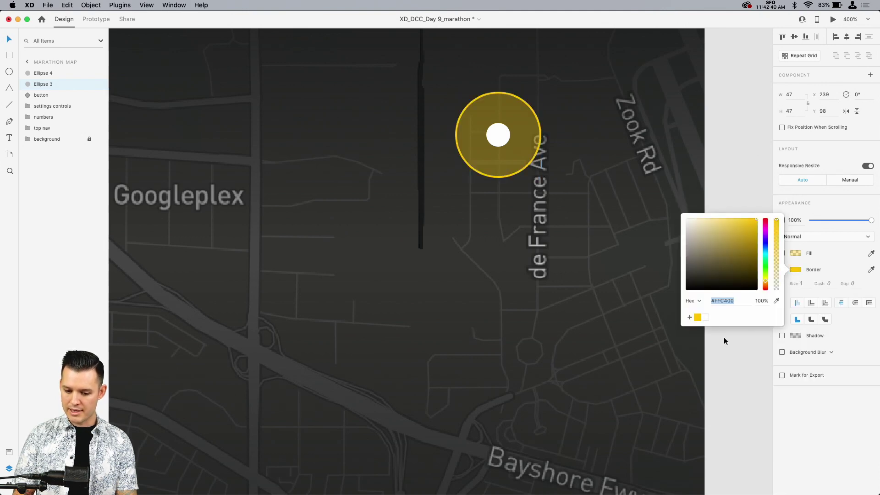
# Step: Lower the large circle's fill opacity to 17%
pyautogui.click(797, 255)
pyautogui.click(776, 258)
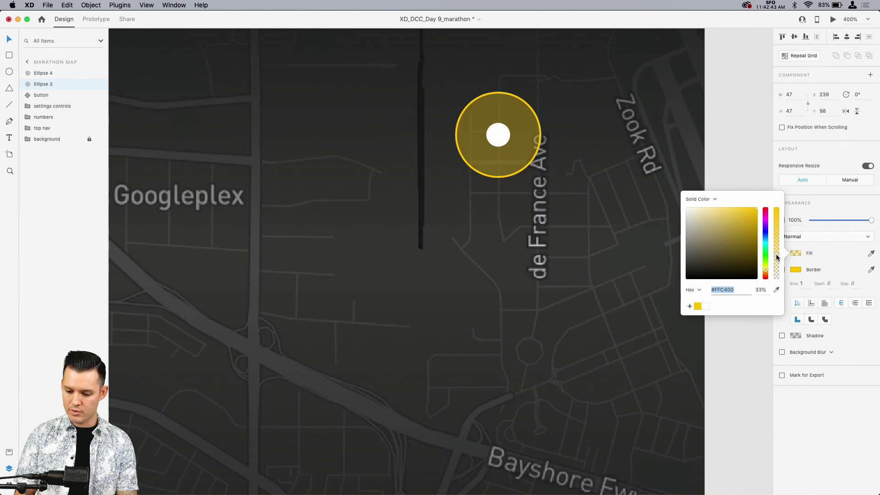
pyautogui.moveTo(776, 257); pyautogui.dragTo(775, 270)
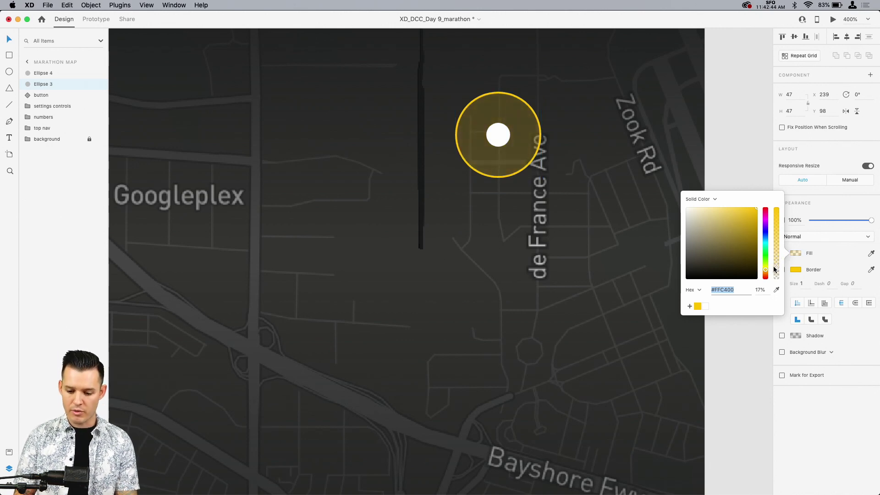
# Step: Shift the large circle's border colour to orange #FF9300
pyautogui.click(794, 271)
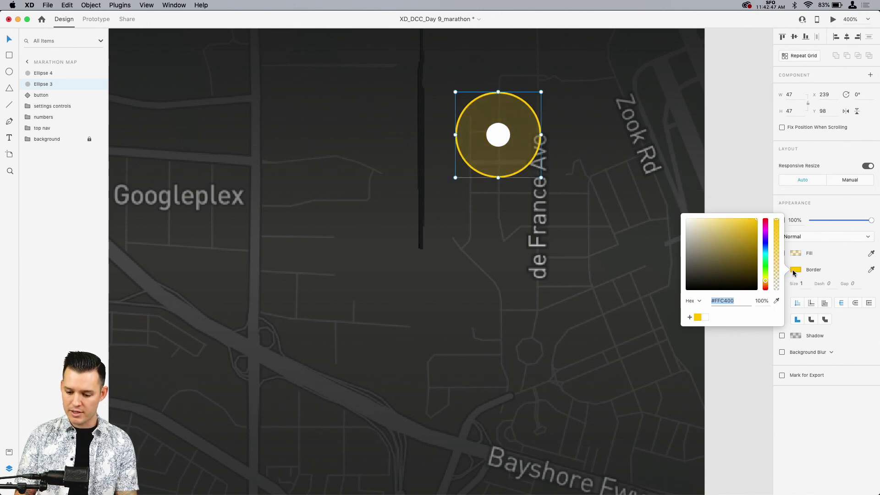
pyautogui.moveTo(765, 280); pyautogui.dragTo(765, 285)
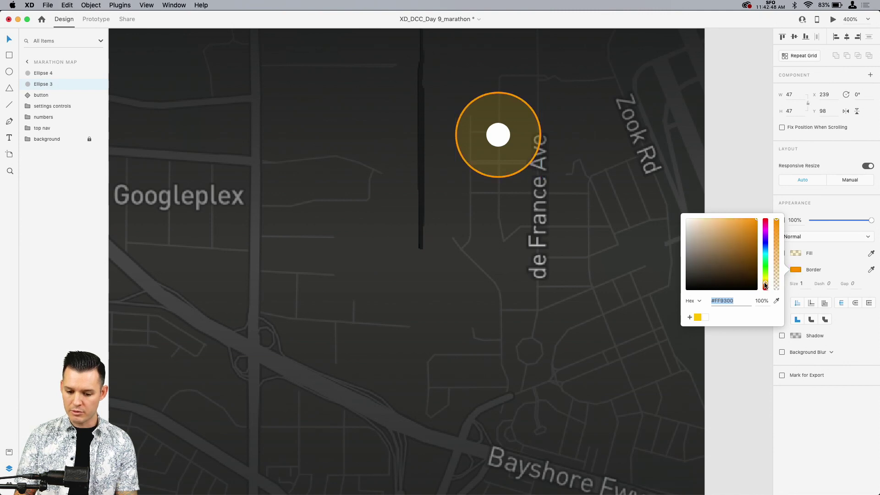
pyautogui.click(758, 180)
# Step: Group the two circles as "location" and move the group onto the road below Googleplex at X 107, Y 173
pyautogui.press('super+minus')
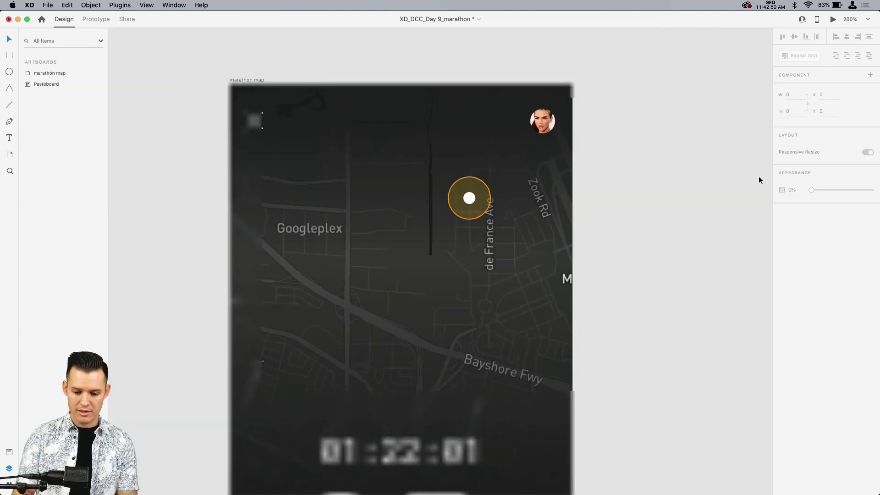
pyautogui.scroll(-4, 758, 180)
pyautogui.scroll(5, 759, 180)
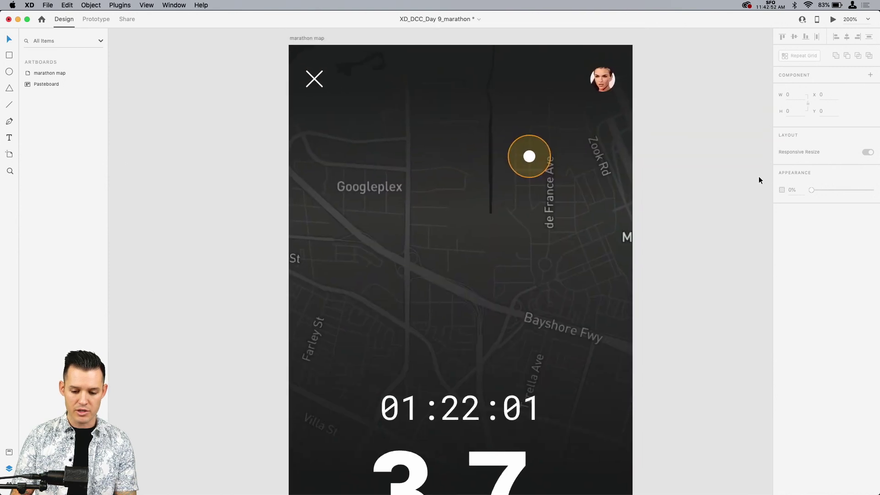
pyautogui.click(533, 162)
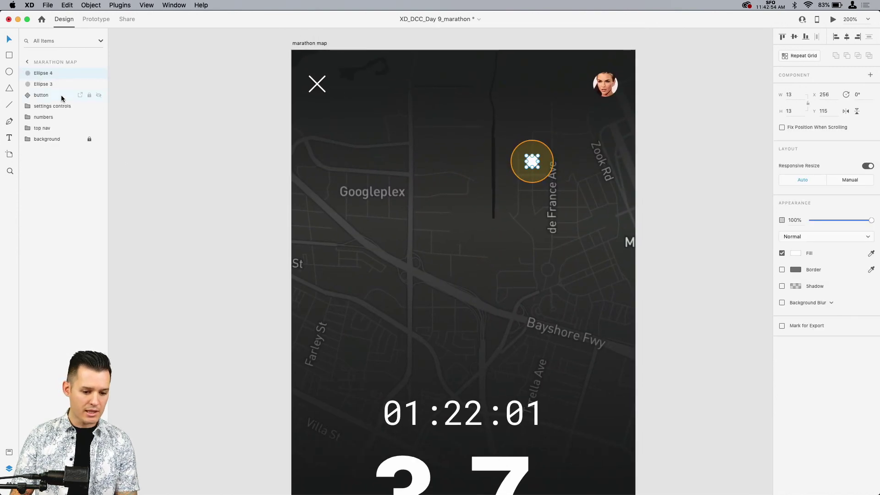
pyautogui.keyDown('shift'); pyautogui.click(46, 84); pyautogui.keyUp('shift')
pyautogui.press('super+g')
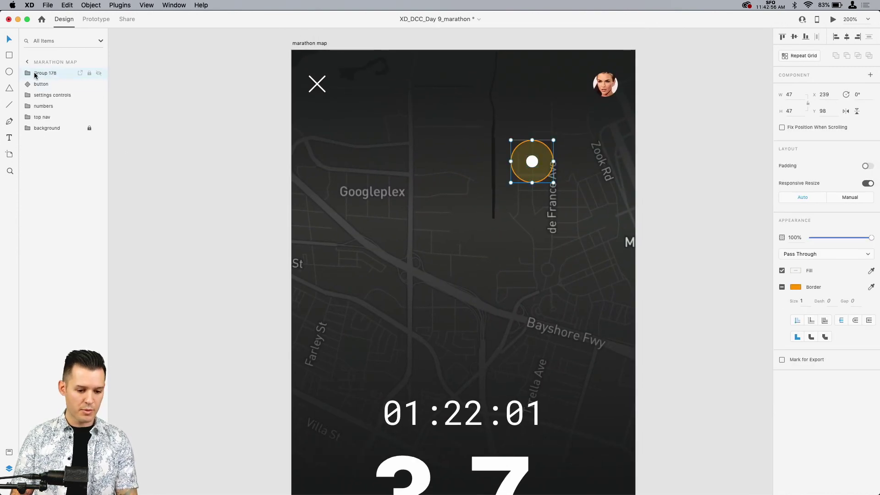
pyautogui.doubleClick(42, 74)
pyautogui.write('st')
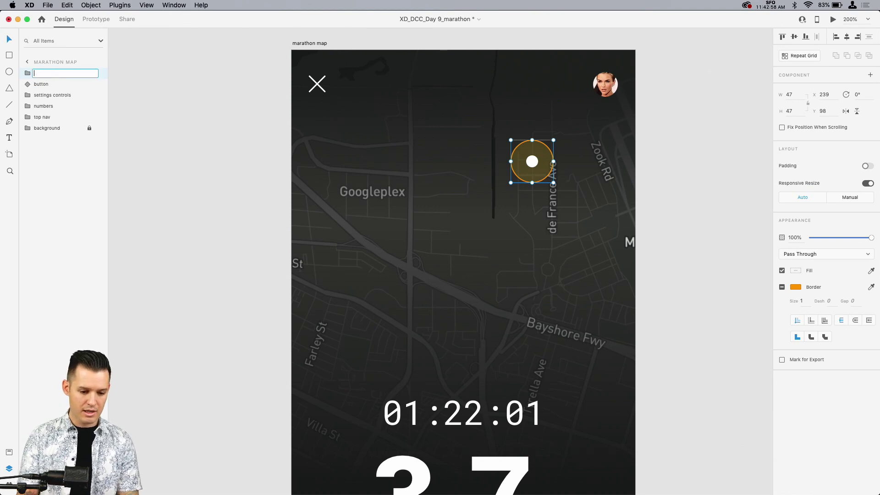
pyautogui.write('on')
pyautogui.press('Return')
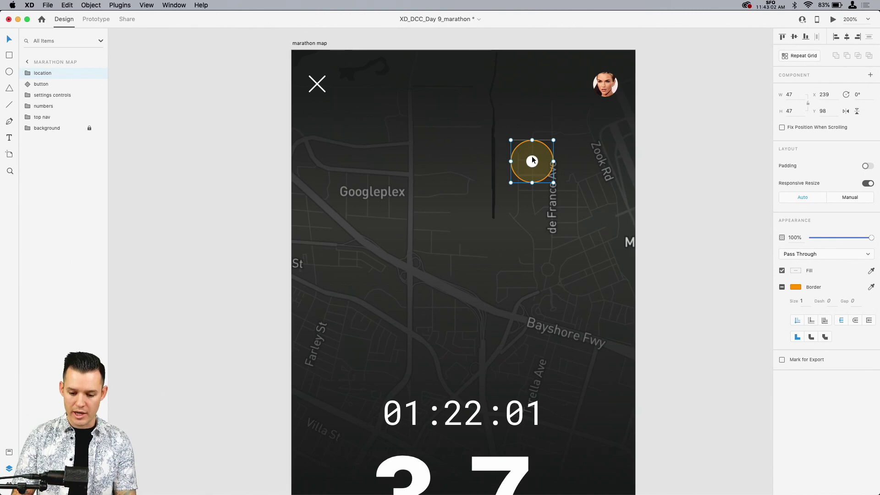
pyautogui.moveTo(534, 162); pyautogui.dragTo(414, 233)
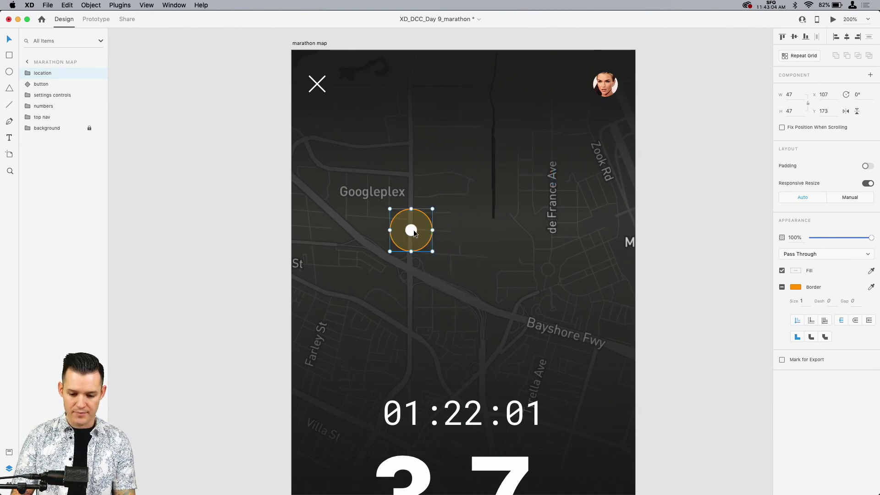
# Step: Draw an open route path with the Pen tool along the streets from beside de France Ave to the location marker, about 153 × 204
pyautogui.press('p')
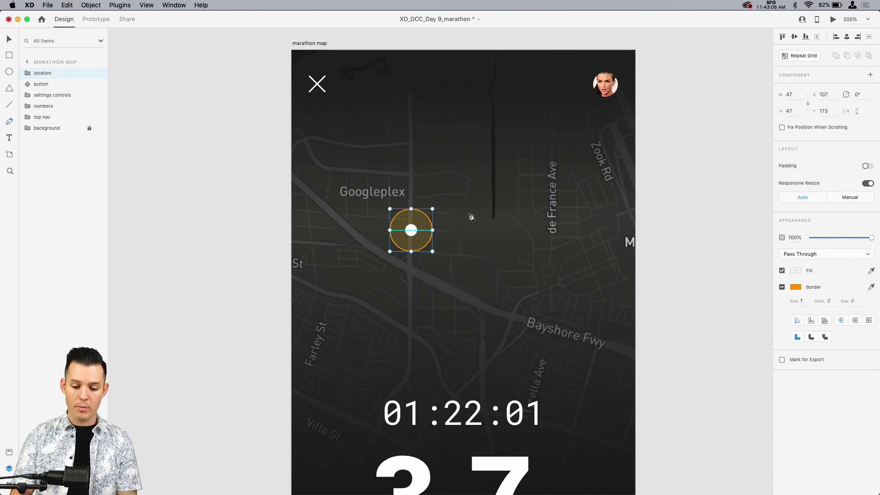
pyautogui.click(534, 134)
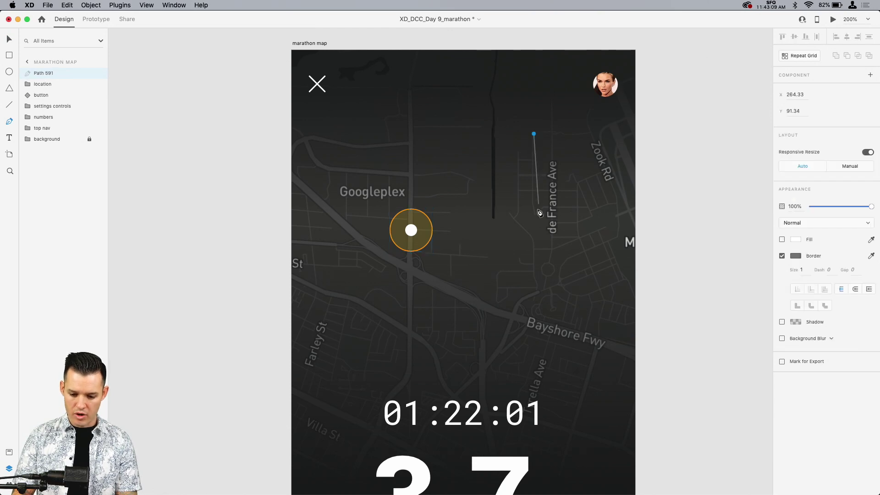
pyautogui.click(534, 212)
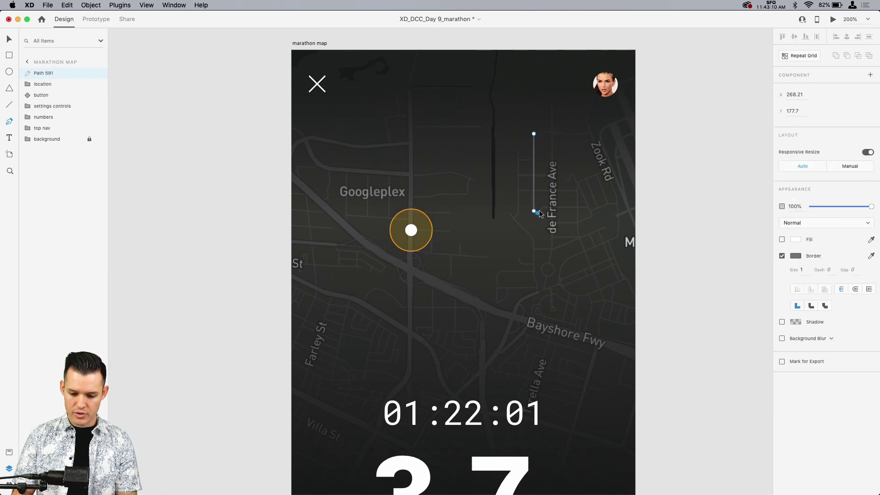
pyautogui.moveTo(550, 207); pyautogui.dragTo(550, 253)
pyautogui.click(550, 251)
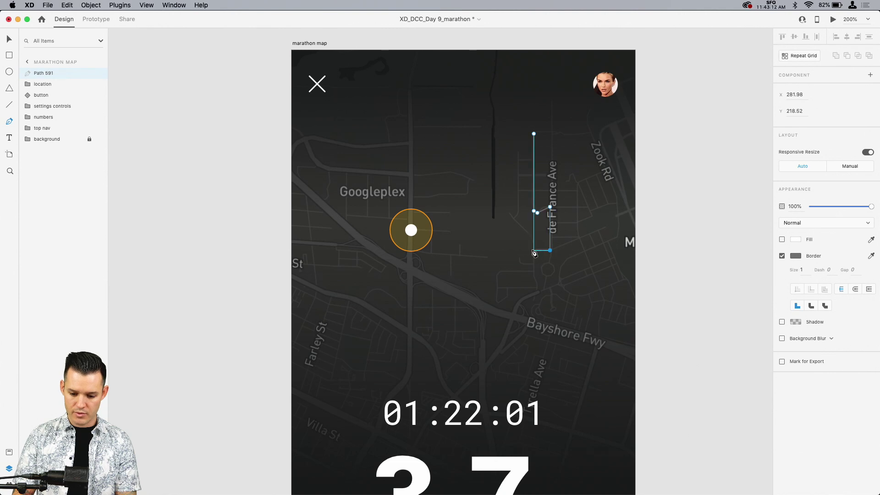
pyautogui.click(534, 250)
pyautogui.click(537, 284)
pyautogui.click(517, 306)
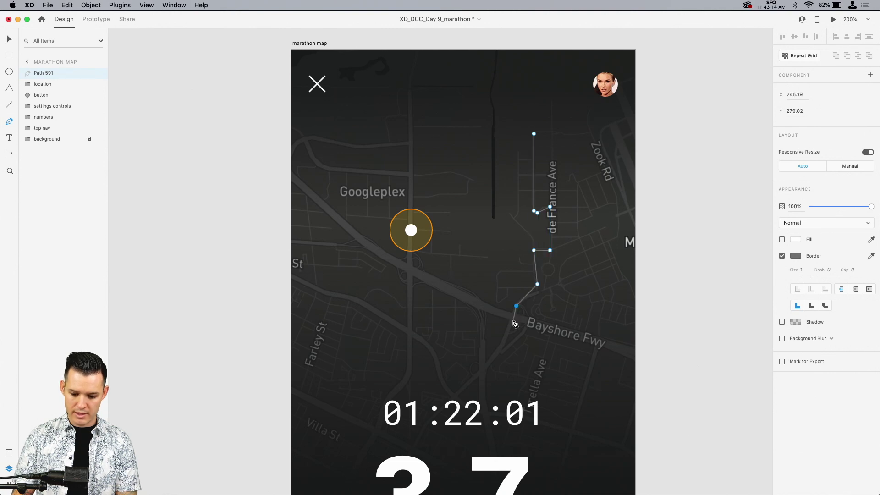
pyautogui.click(514, 321)
pyautogui.click(410, 267)
pyautogui.click(410, 231)
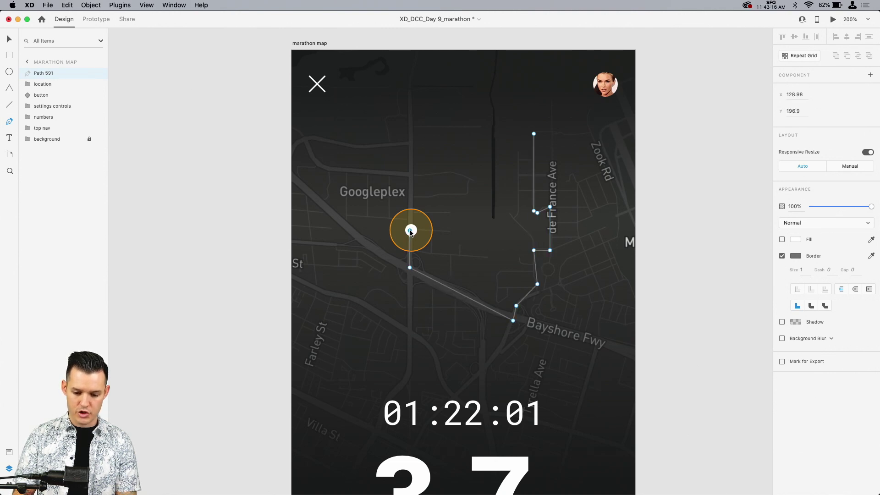
pyautogui.press('Escape')
pyautogui.press('Escape')
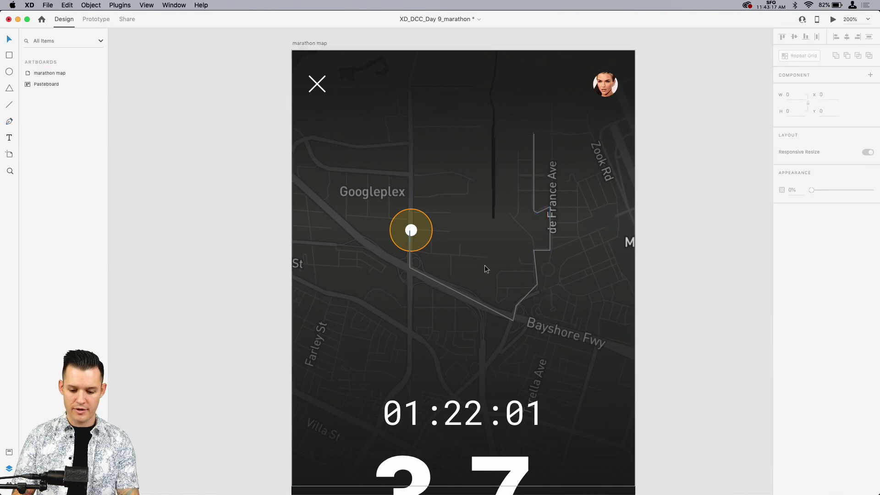
# Step: Set the route path's border colour to yellow #FFC400
pyautogui.click(535, 275)
pyautogui.click(796, 270)
pyautogui.click(697, 317)
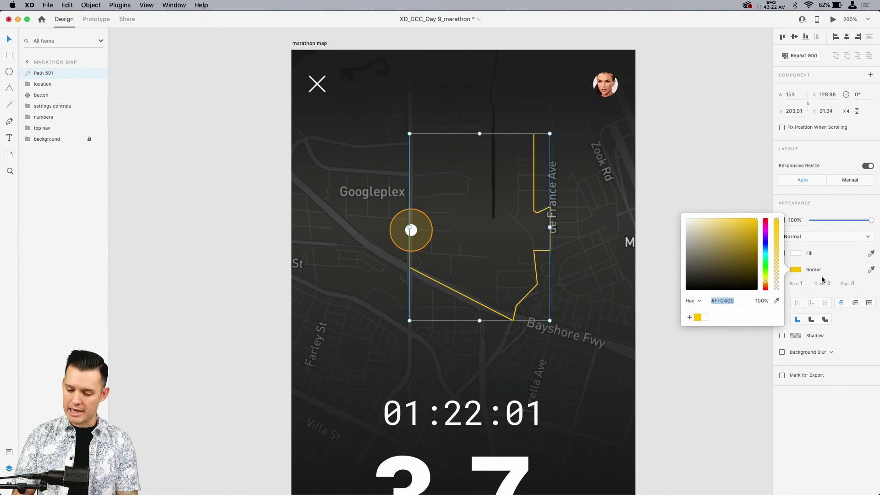
# Step: Set the route path's border size to 5 and give it round caps and round joins
pyautogui.click(805, 284)
pyautogui.write('5')
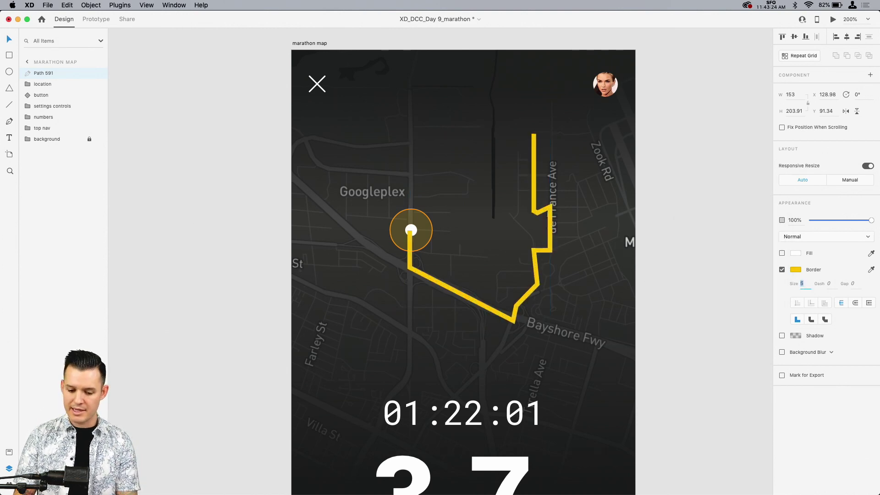
pyautogui.click(856, 303)
pyautogui.click(812, 321)
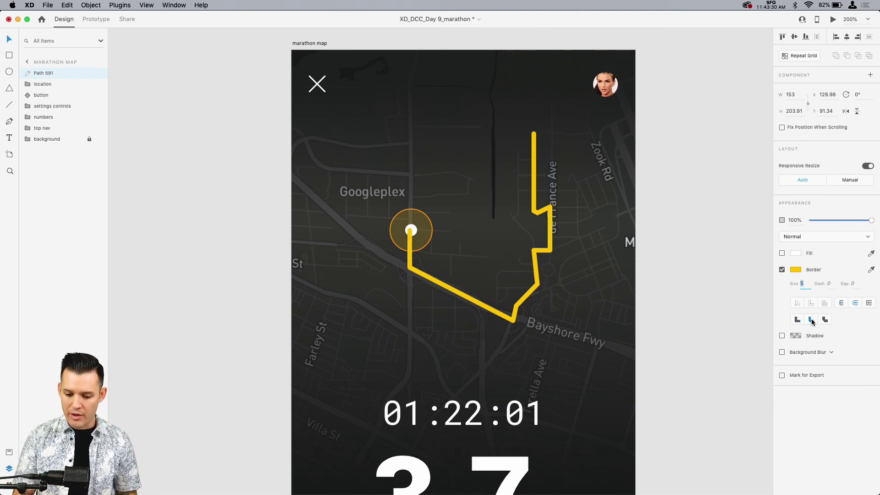
pyautogui.click(693, 337)
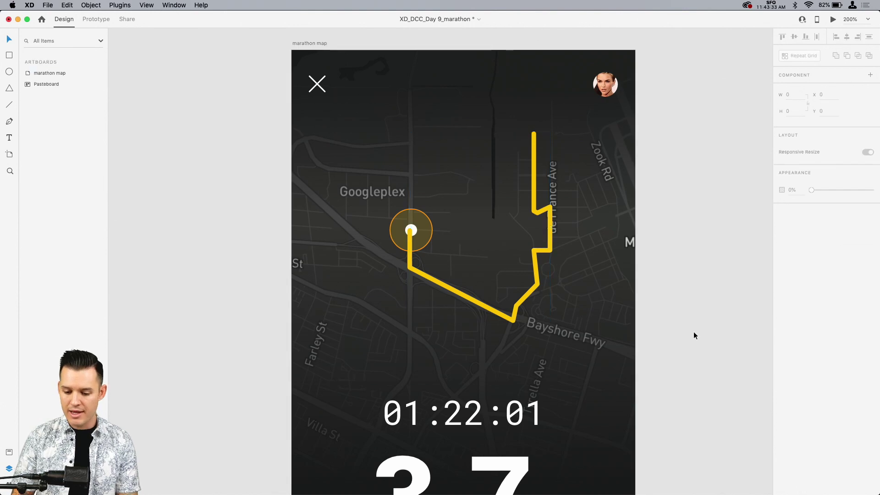
# Step: Nudge the route path onto the marker's centre at X 130.98 and send it behind the location group
pyautogui.scroll(-5, 694, 334)
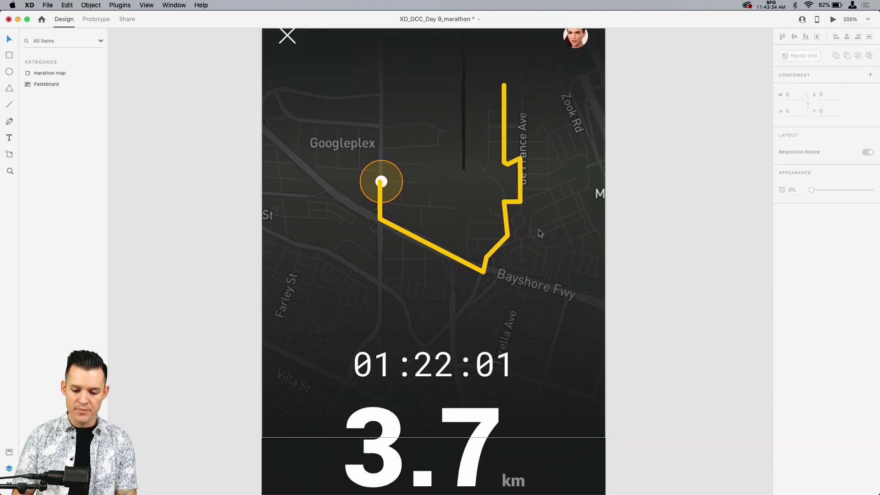
pyautogui.click(513, 206)
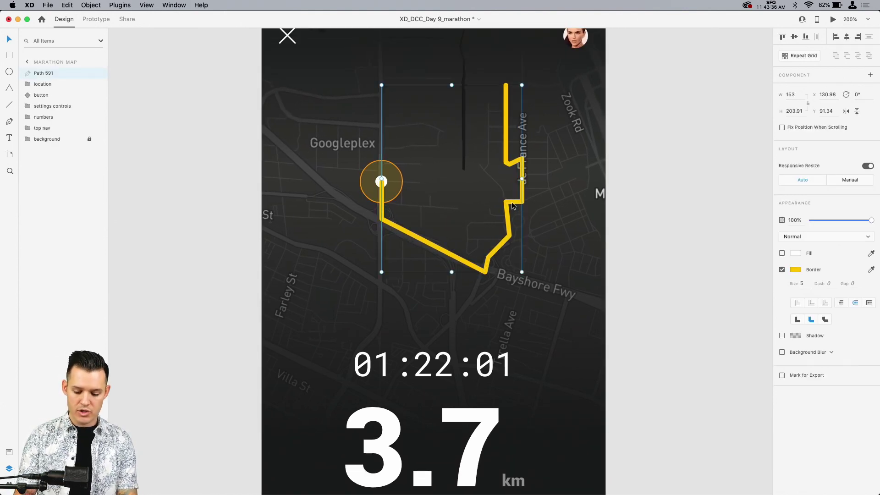
pyautogui.press('super+bracketleft')
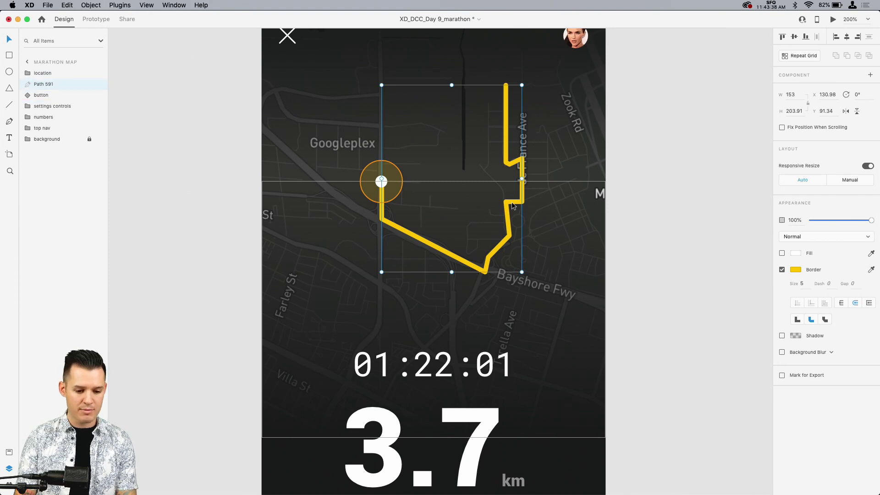
# Step: Rename the route path layer as "run path"
pyautogui.doubleClick(48, 83)
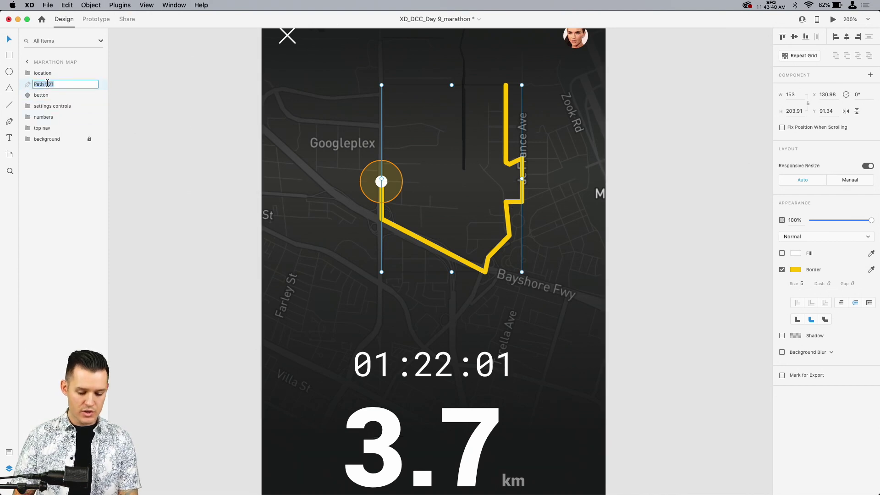
pyautogui.write('run path')
pyautogui.press('Return')
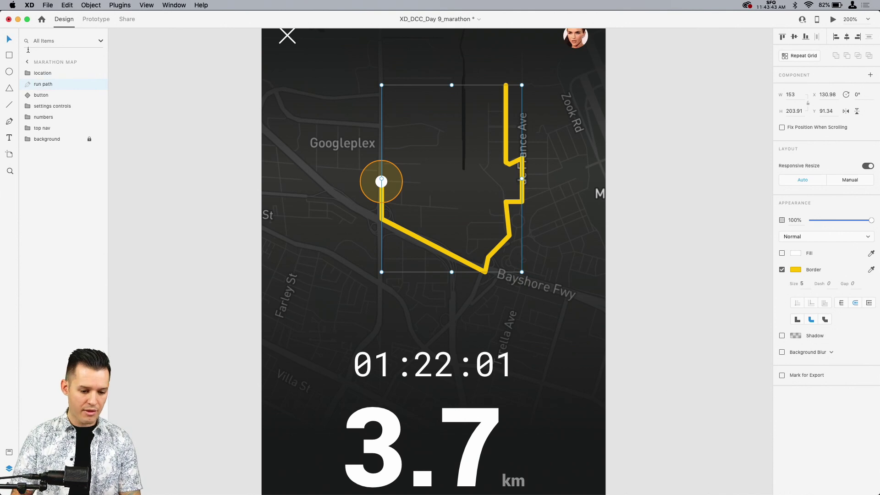
# Step: Group the run path with the location group, name the group "live path" and save the document
pyautogui.keyDown('shift'); pyautogui.click(42, 73); pyautogui.keyUp('shift')
pyautogui.press('super+g')
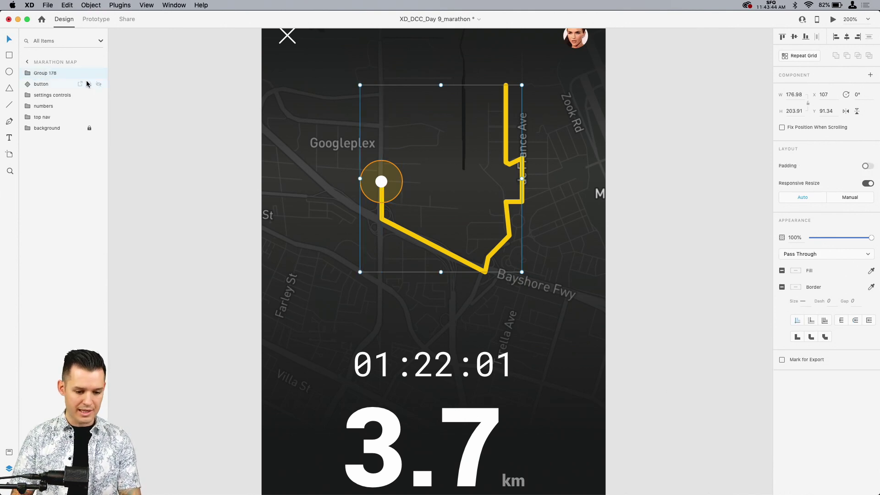
pyautogui.doubleClick(53, 73)
pyautogui.press('BackSpace')
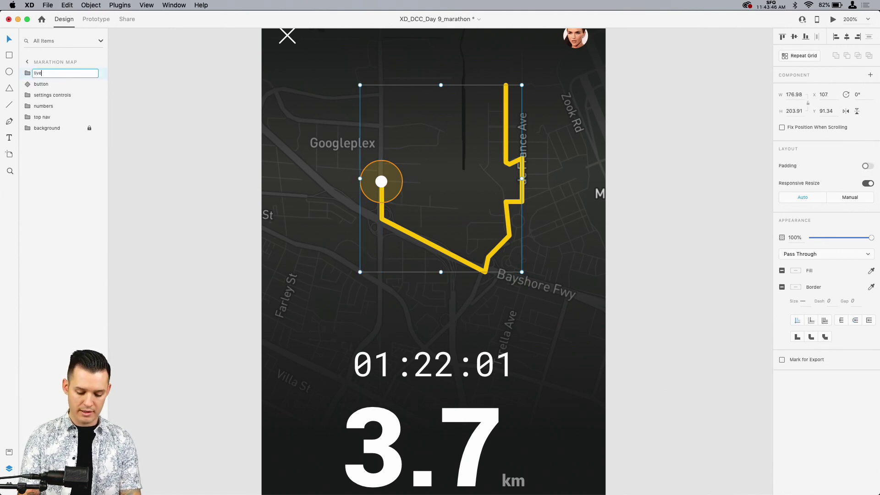
pyautogui.write('live path')
pyautogui.press('Return')
pyautogui.click(180, 150)
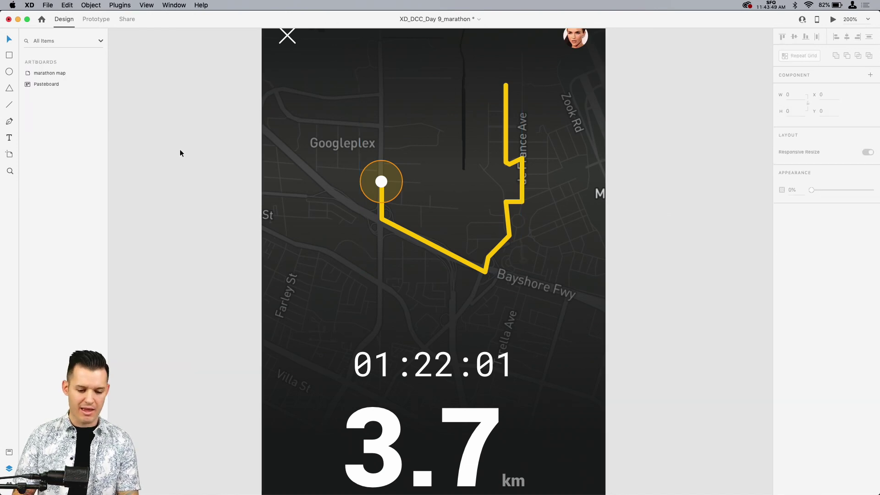
pyautogui.press('super+s')
# Step: Scale the 01:22:01 timer text inside the numbers group down to font size 26
pyautogui.press('super+1')
pyautogui.moveTo(248, 246); pyautogui.dragTo(194, 175)
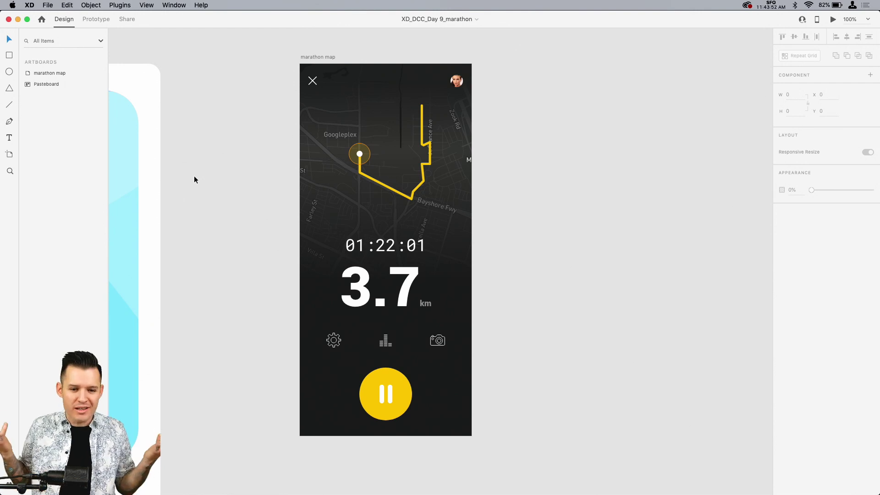
pyautogui.doubleClick(385, 254)
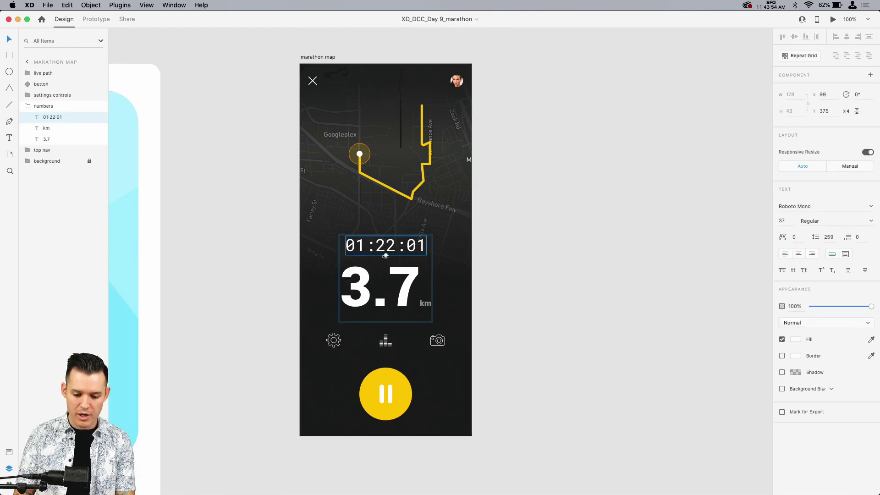
pyautogui.moveTo(385, 254); pyautogui.dragTo(386, 248)
pyautogui.click(526, 245)
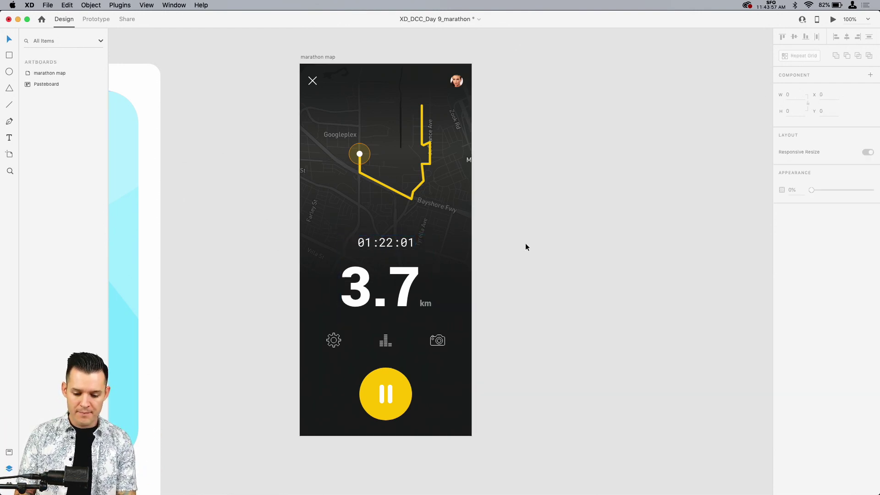
# Step: Move the 01:22:01 timer text down closer to the 3.7 distance figure, to Y 391
pyautogui.press('z')
pyautogui.moveTo(508, 188); pyautogui.dragTo(248, 338)
pyautogui.click(466, 214)
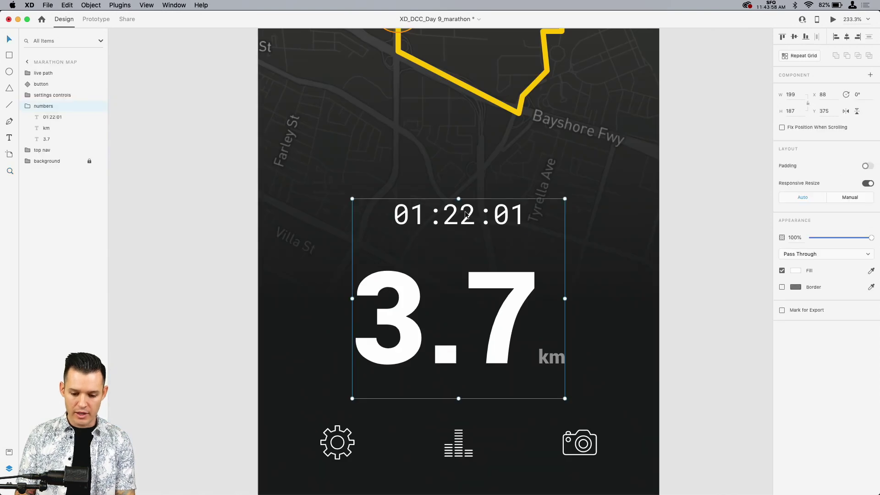
pyautogui.doubleClick(466, 215)
pyautogui.moveTo(466, 214); pyautogui.dragTo(466, 232)
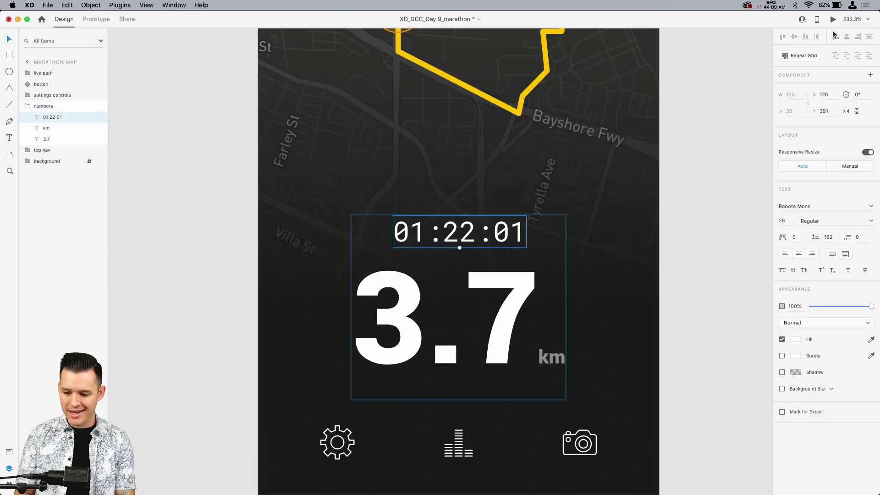
# Step: Move the whole numbers group up to Y 382 and save the document
pyautogui.click(695, 162)
pyautogui.press('super+minus')
pyautogui.press('super+minus')
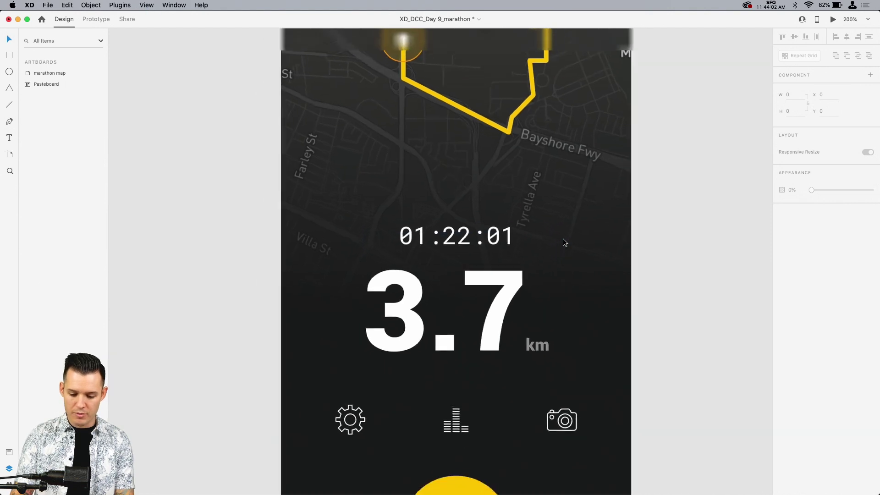
pyautogui.moveTo(463, 282); pyautogui.dragTo(463, 274)
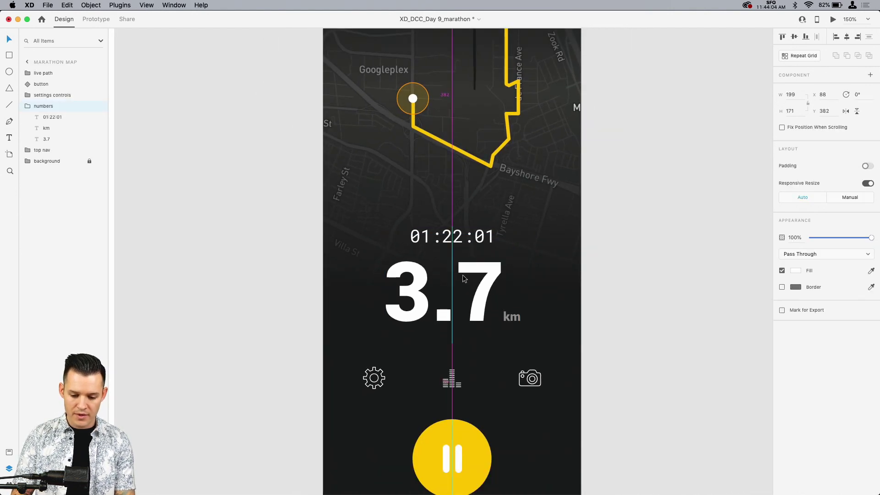
pyautogui.click(619, 237)
pyautogui.press('super+s')
pyautogui.press('super+minus')
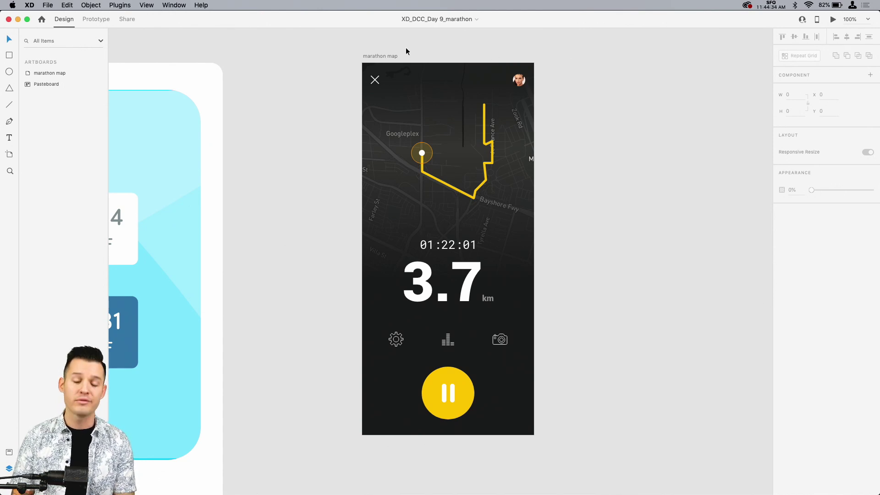
# Step: Select the marathon map artboard and start a new share link for it
pyautogui.click(376, 82)
pyautogui.click(28, 106)
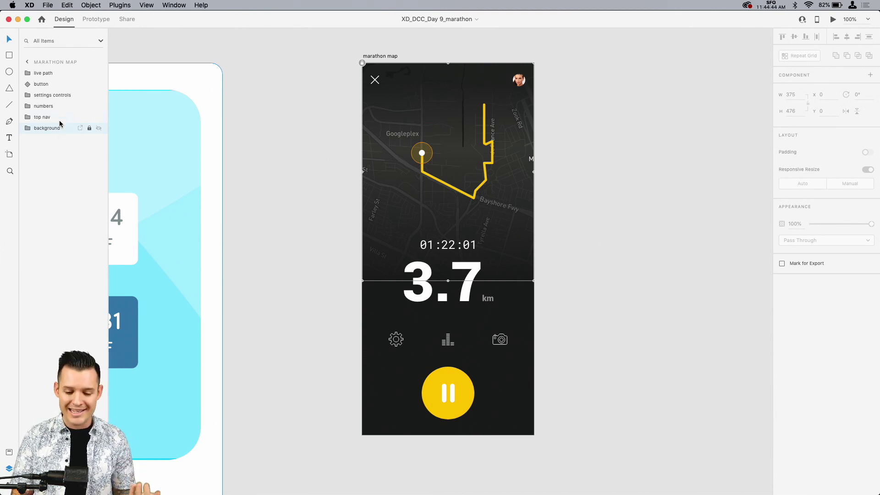
pyautogui.click(389, 56)
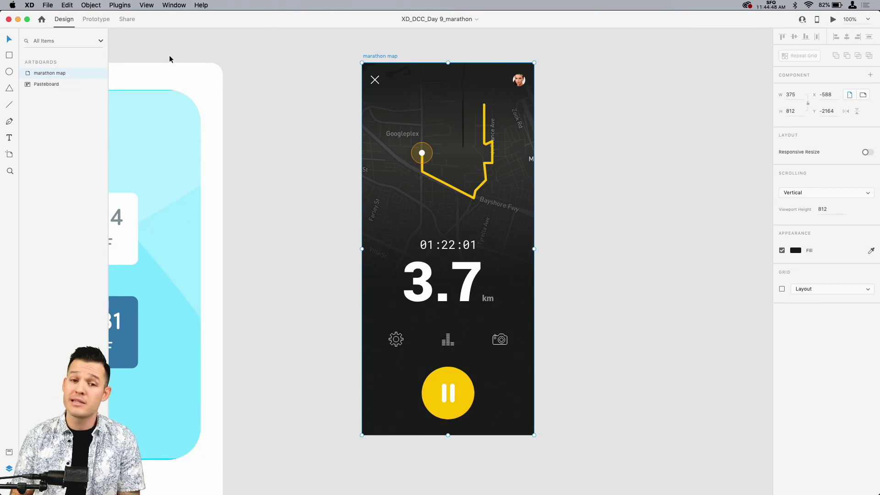
pyautogui.click(127, 19)
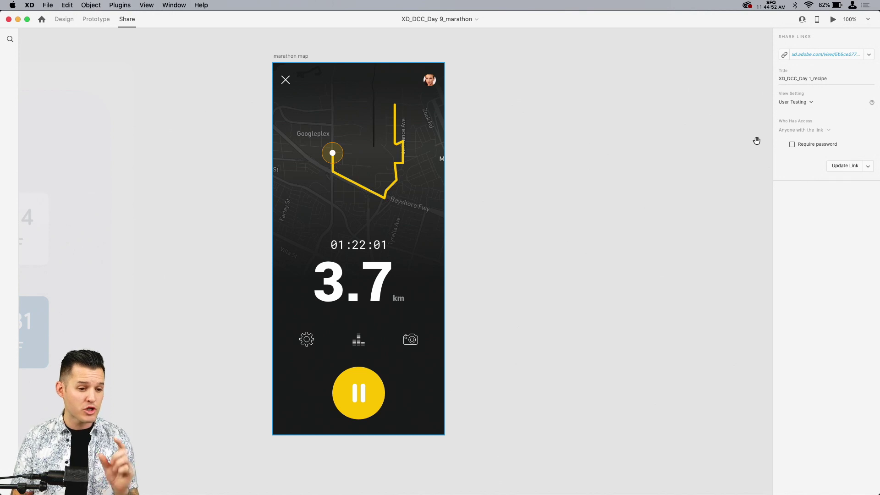
pyautogui.click(869, 54)
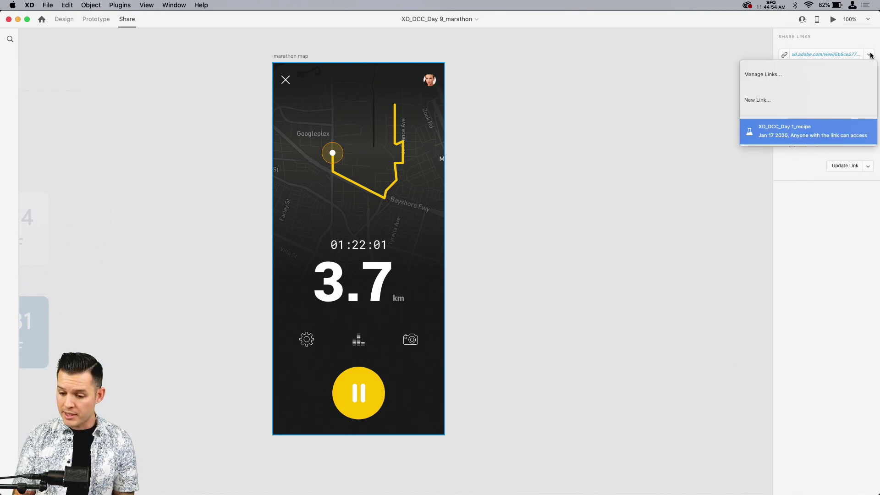
pyautogui.click(787, 105)
# Step: Set the link's view setting to Development with export for iOS and create the link
pyautogui.click(816, 103)
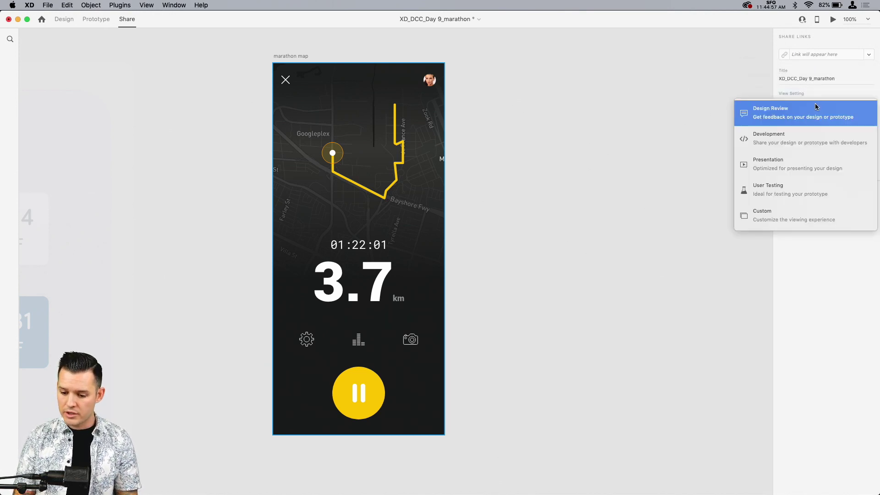
pyautogui.click(785, 143)
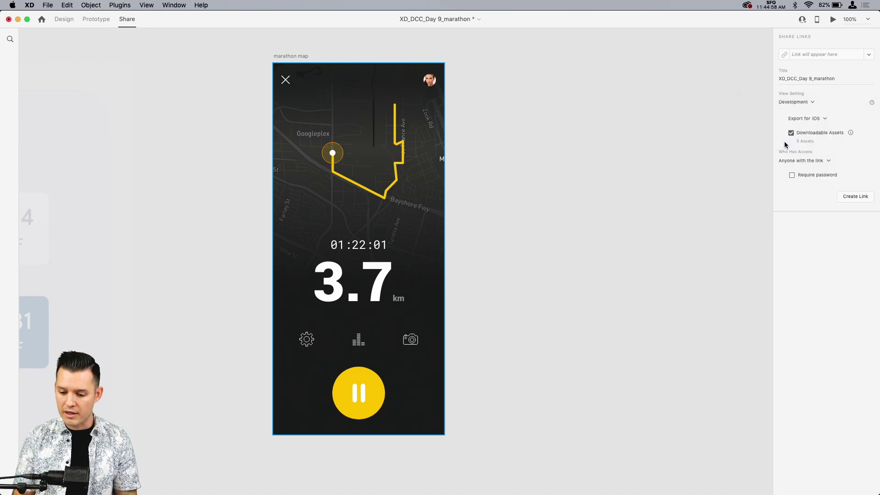
pyautogui.click(819, 119)
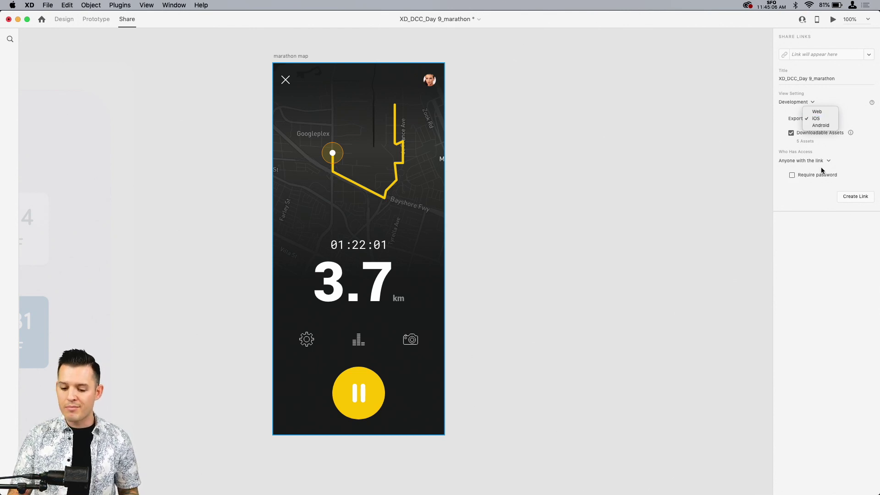
pyautogui.click(859, 196)
pyautogui.click(858, 196)
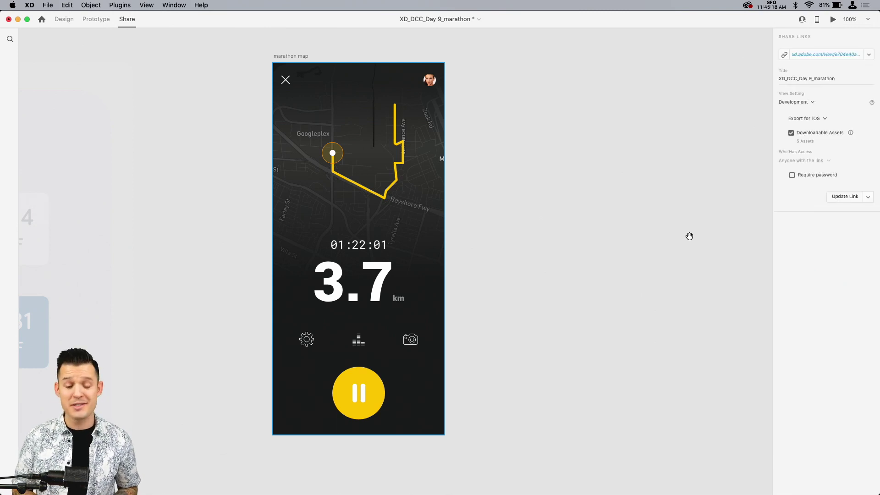
# Step: Open the shared link in the browser and place a comment pin on the map's location marker
pyautogui.click(827, 53)
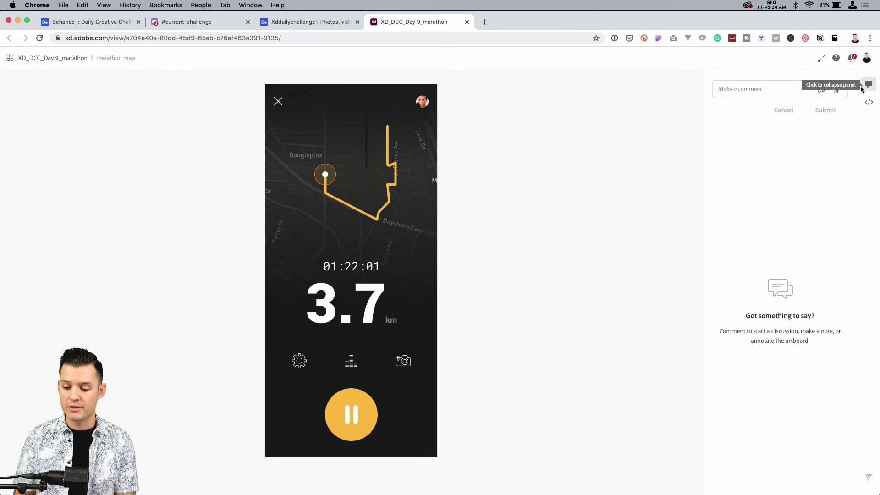
pyautogui.click(837, 91)
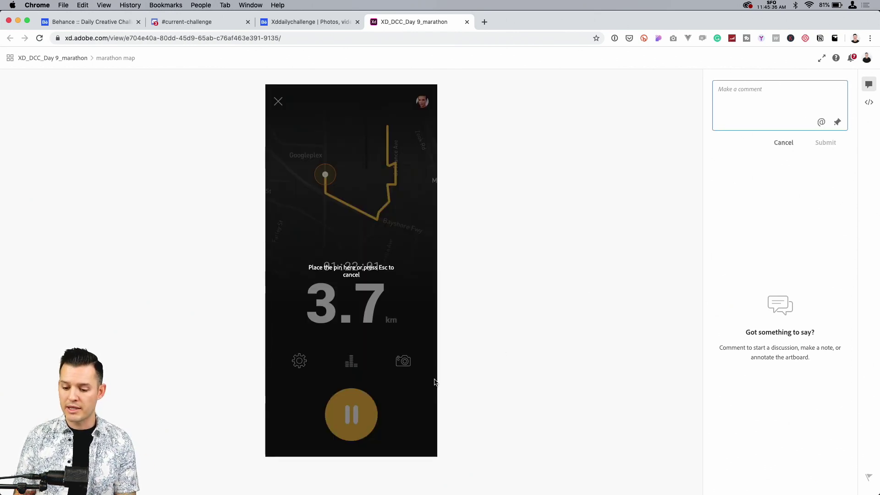
pyautogui.click(320, 144)
pyautogui.moveTo(320, 144); pyautogui.dragTo(332, 169)
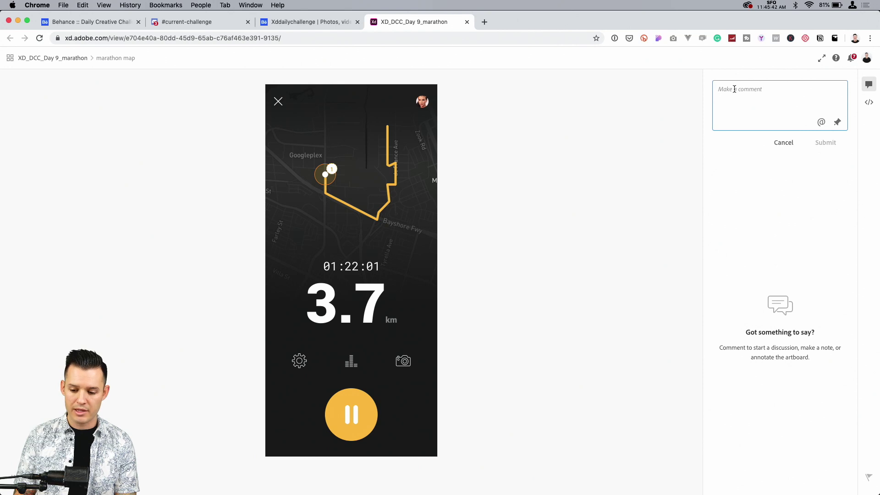
# Step: Write the pinned comment "should this pulse animate?" with its spelling corrected, and submit it
pyautogui.write('shuld th')
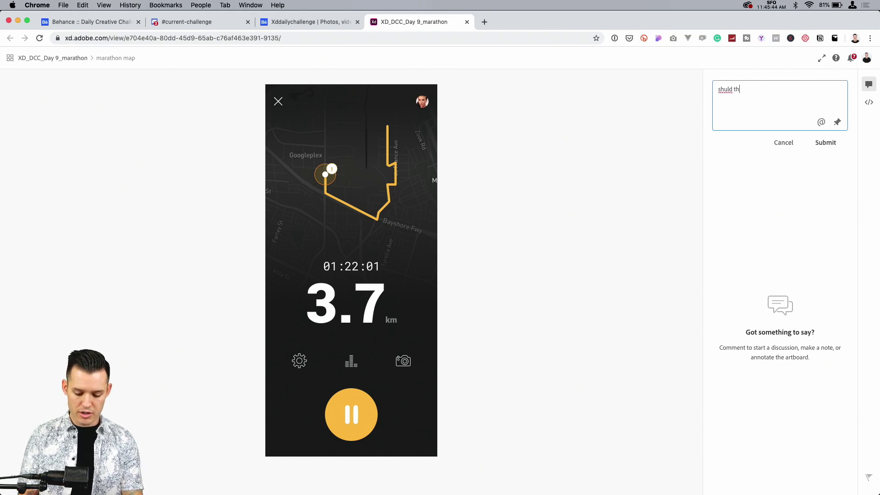
pyautogui.write('is pusle animat')
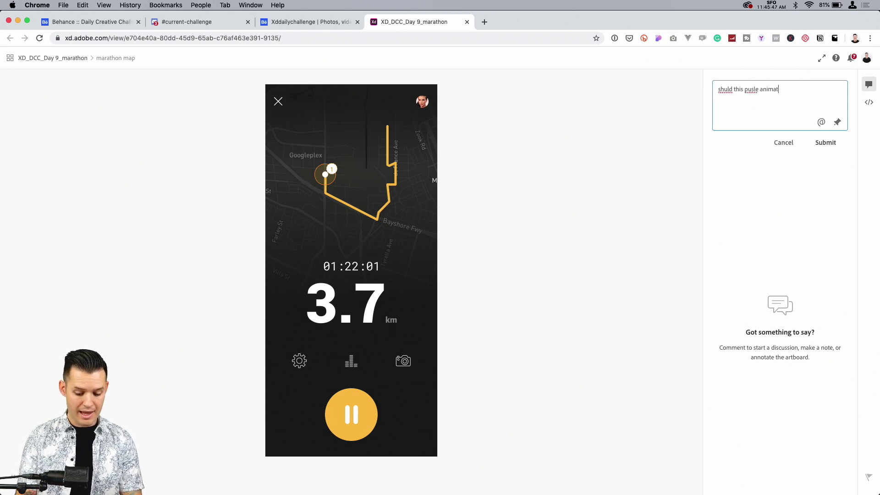
pyautogui.write('e?')
pyautogui.rightClick(751, 89)
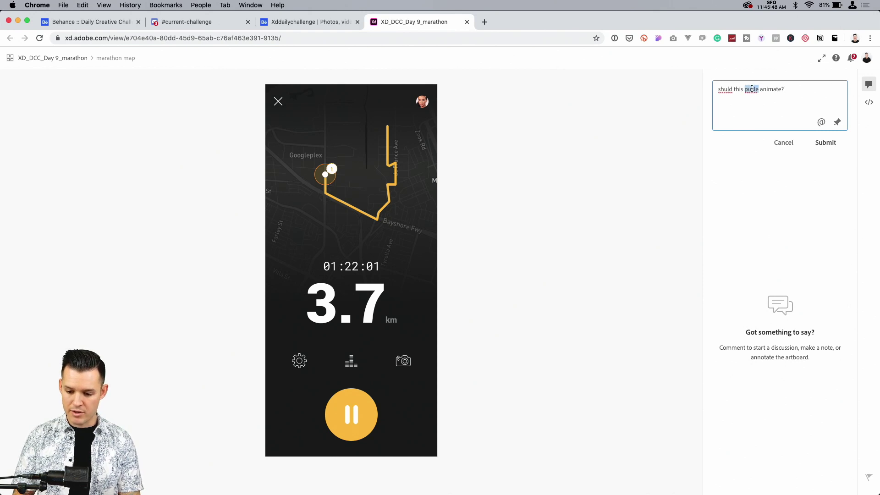
pyautogui.press('Escape')
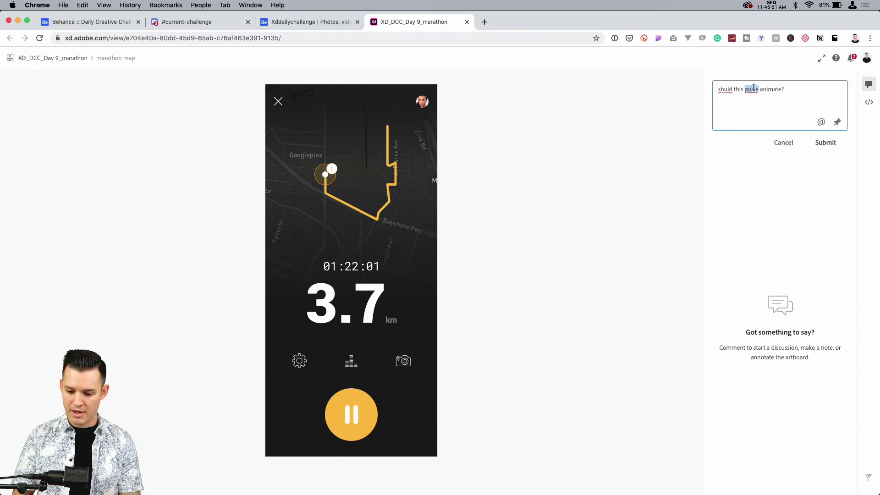
pyautogui.write('pulse')
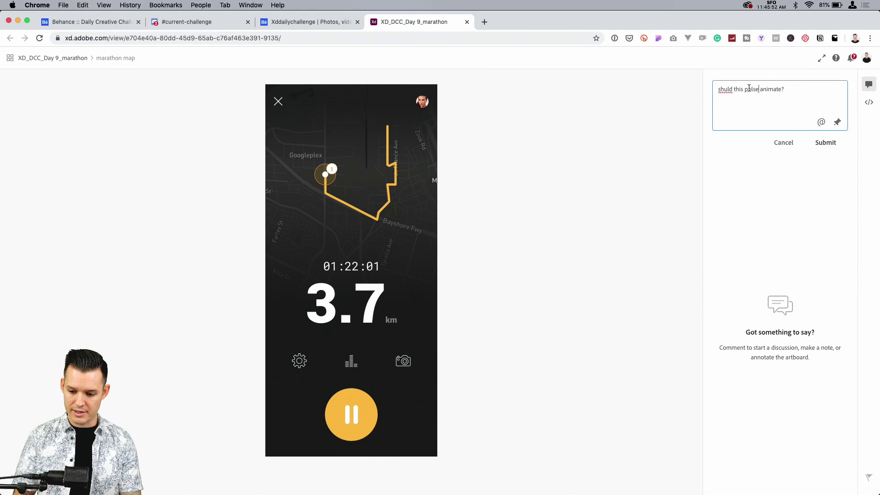
pyautogui.doubleClick(725, 89)
pyautogui.write('should')
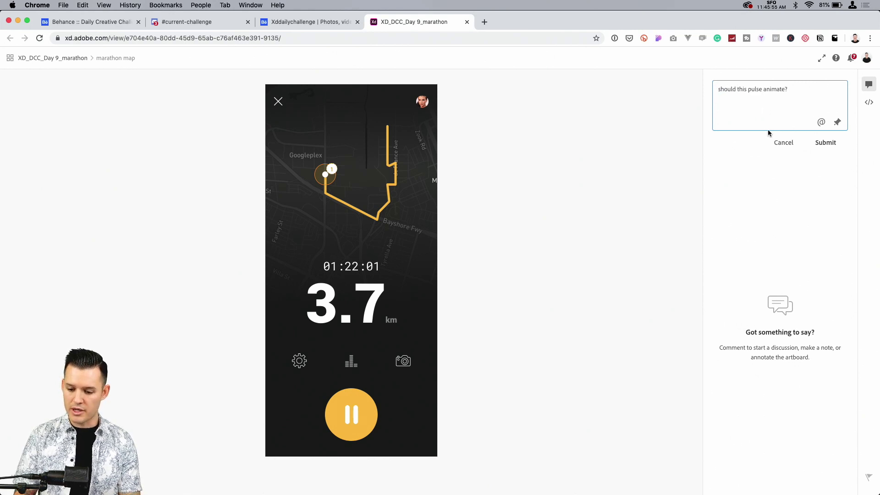
pyautogui.click(826, 142)
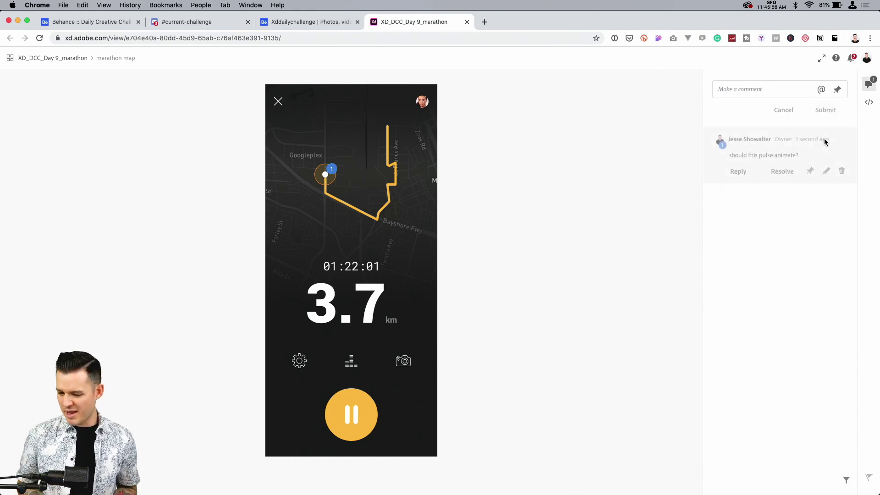
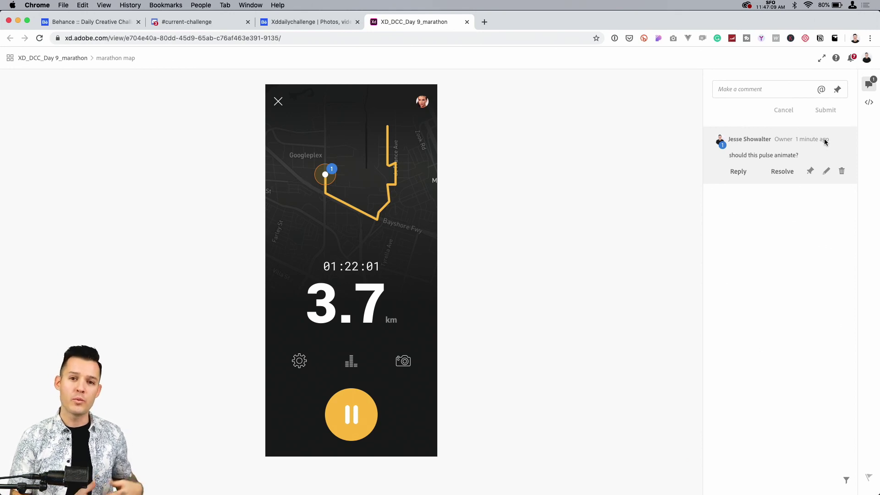
# Step: Open the shared screen's specs and inspect the location circle, avatar, close icon, 3.7 distance text and pause button
pyautogui.click(870, 103)
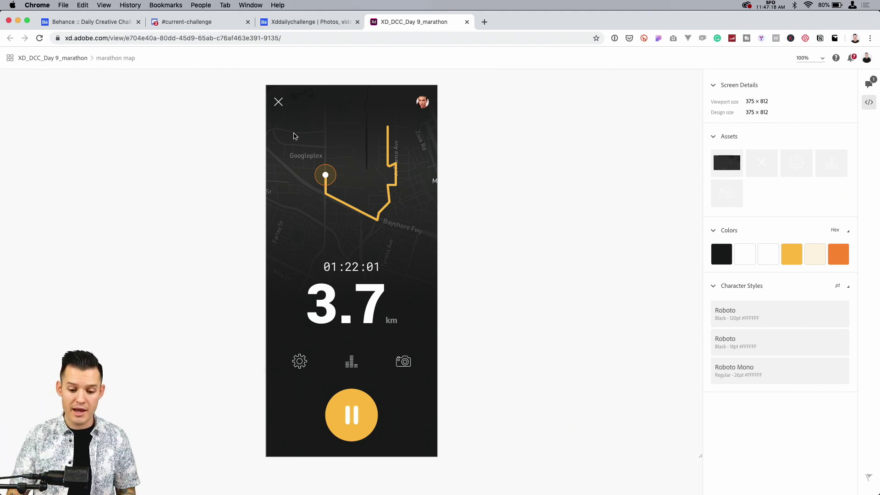
pyautogui.click(328, 169)
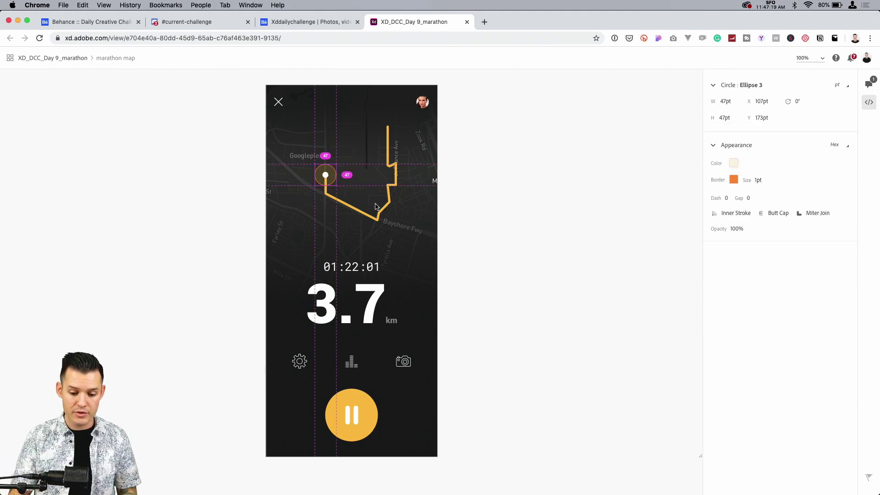
pyautogui.click(423, 103)
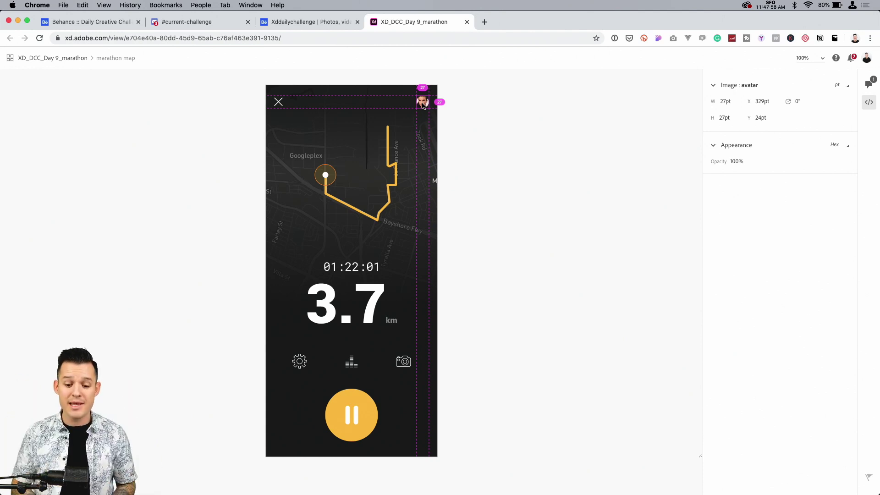
pyautogui.click(278, 103)
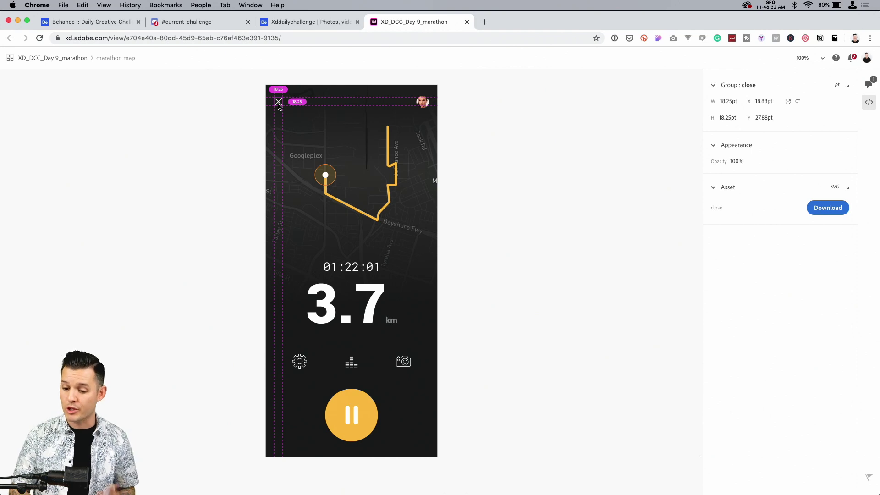
pyautogui.click(326, 174)
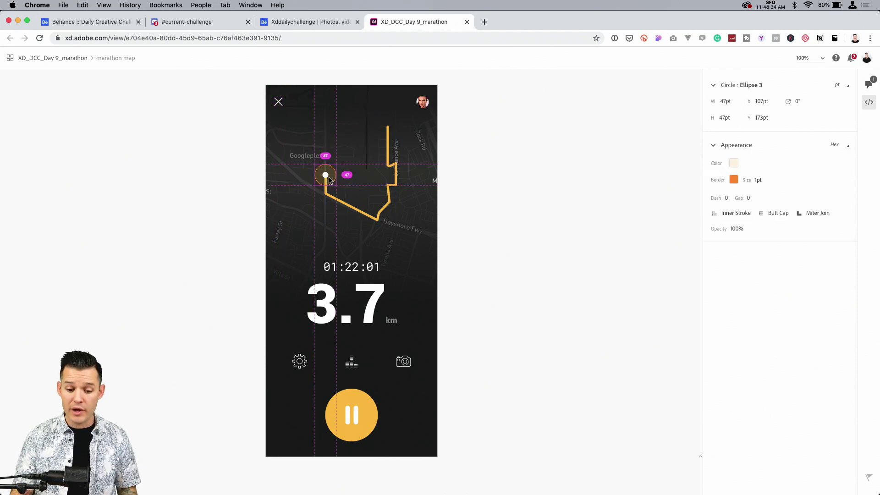
pyautogui.click(371, 324)
pyautogui.click(371, 421)
pyautogui.click(479, 278)
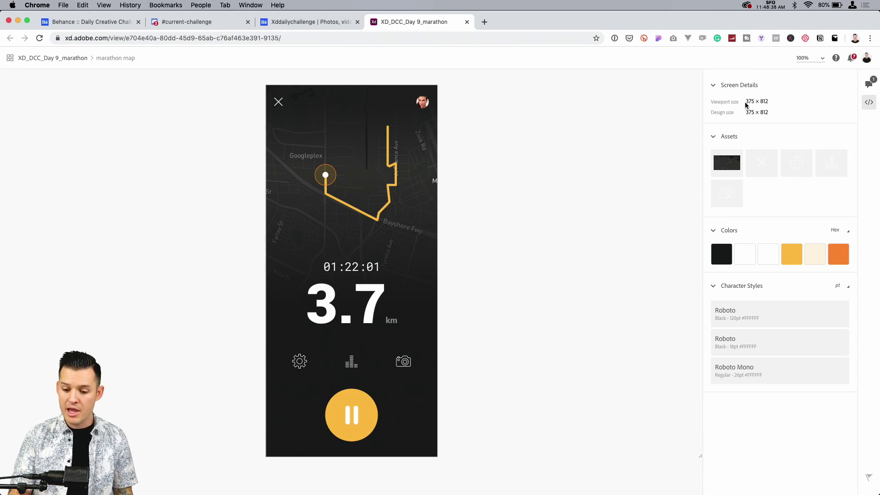
# Step: Download the close, cog, bar chart and camera vector assets together in SVG format
pyautogui.click(830, 169)
pyautogui.click(797, 164)
pyautogui.click(763, 164)
pyautogui.click(727, 194)
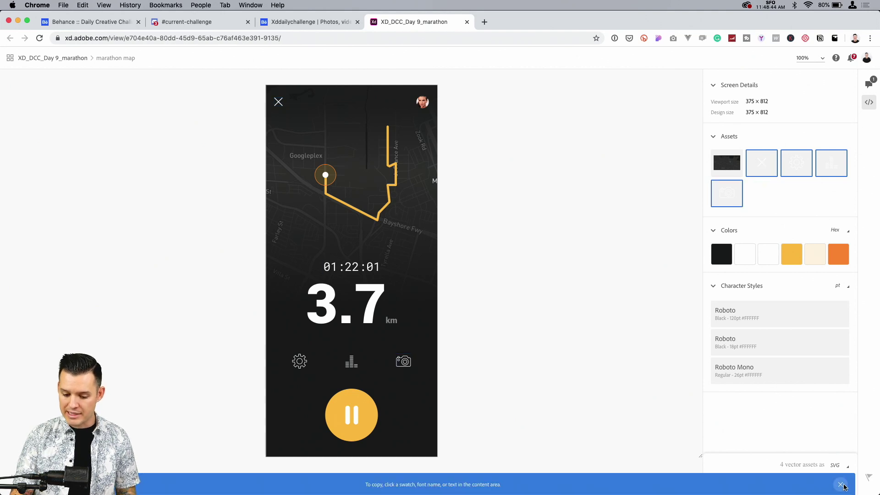
pyautogui.click(841, 485)
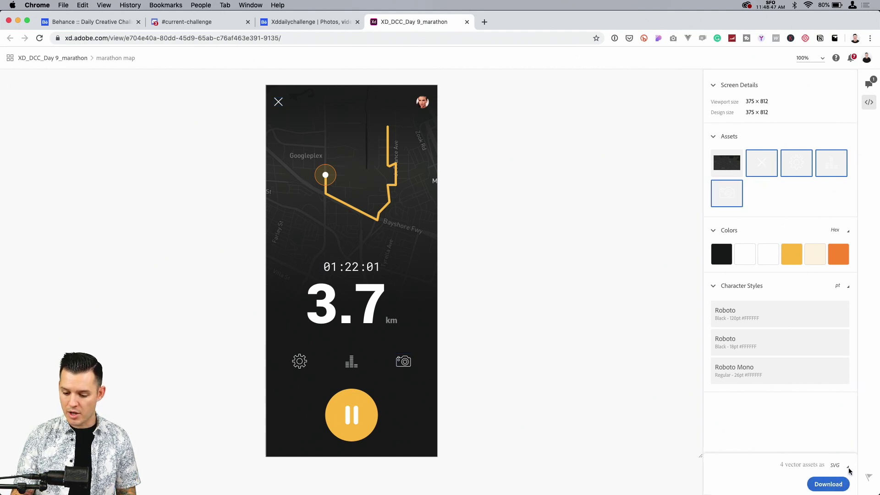
pyautogui.click(848, 468)
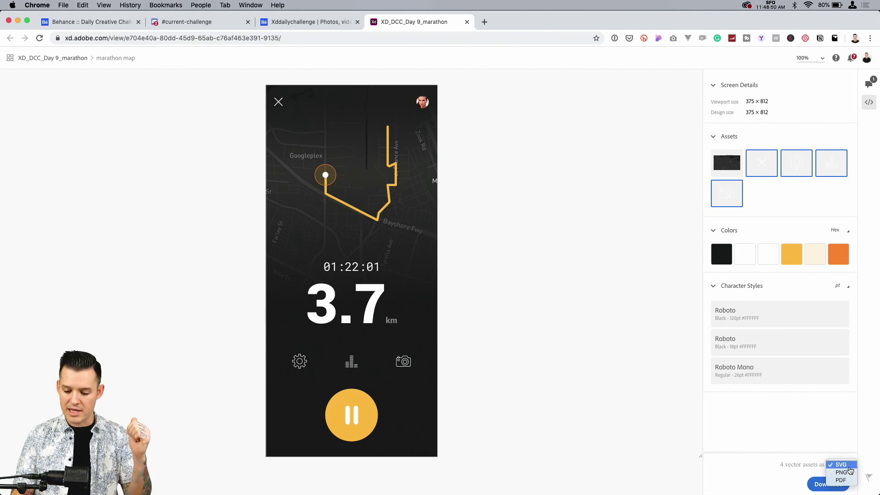
pyautogui.click(770, 483)
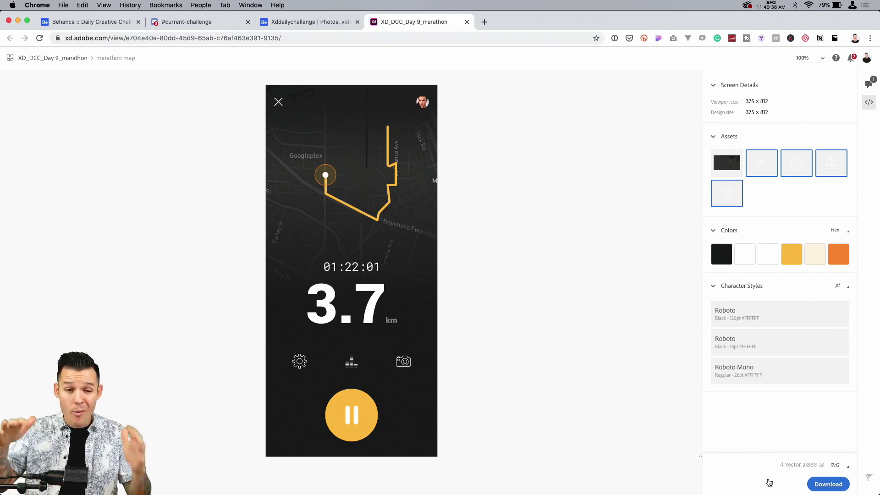
pyautogui.click(839, 466)
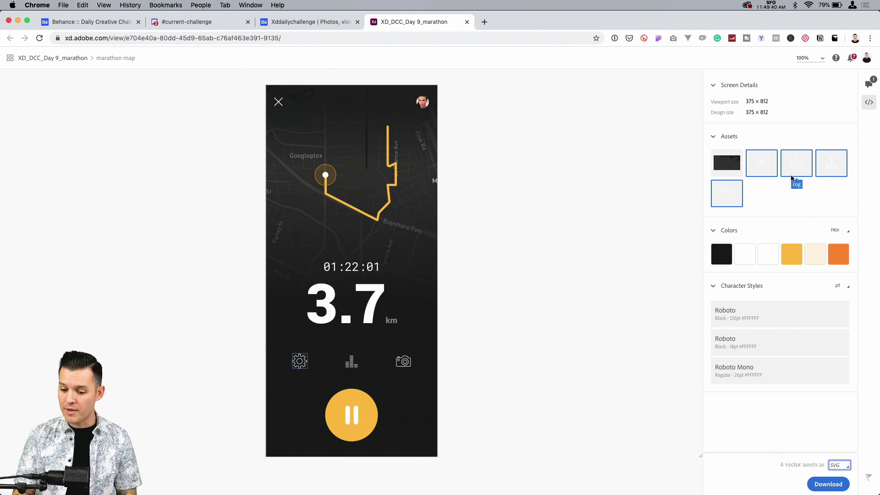
pyautogui.click(822, 485)
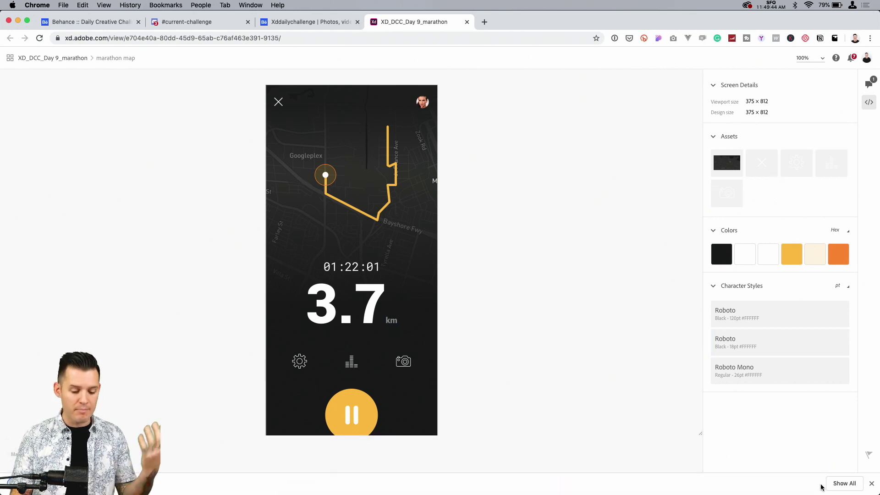
pyautogui.click(871, 484)
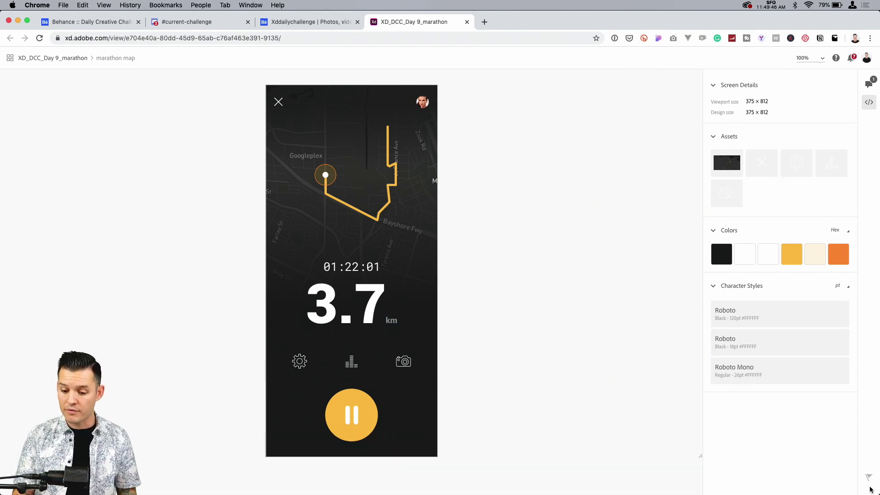
# Step: Change the specs' color format to RGBA and copy the yellow swatch's value
pyautogui.moveTo(716, 257)
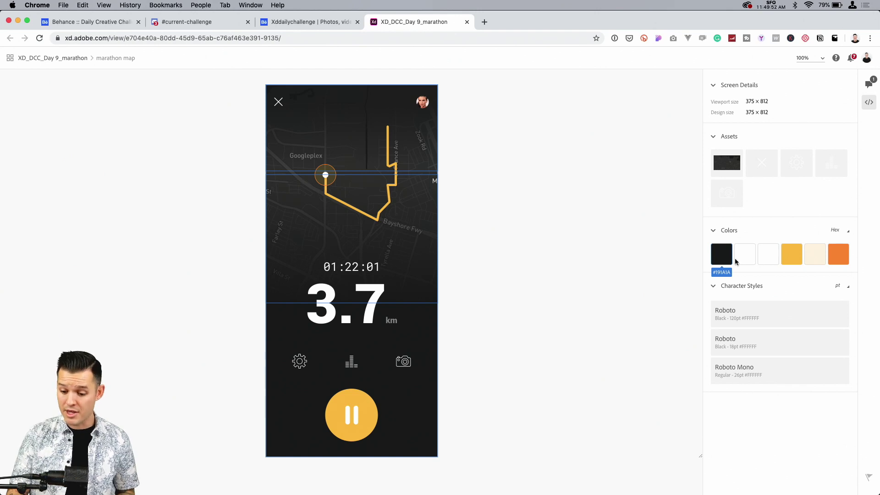
pyautogui.click(846, 232)
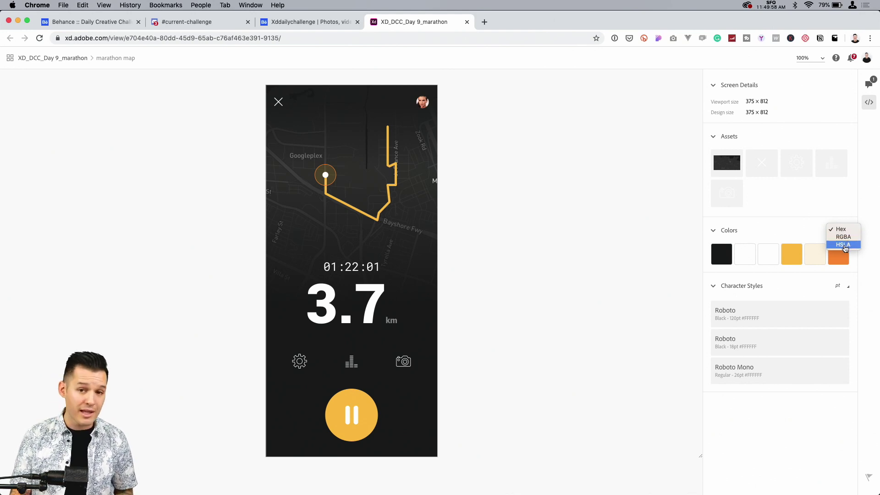
pyautogui.click(844, 237)
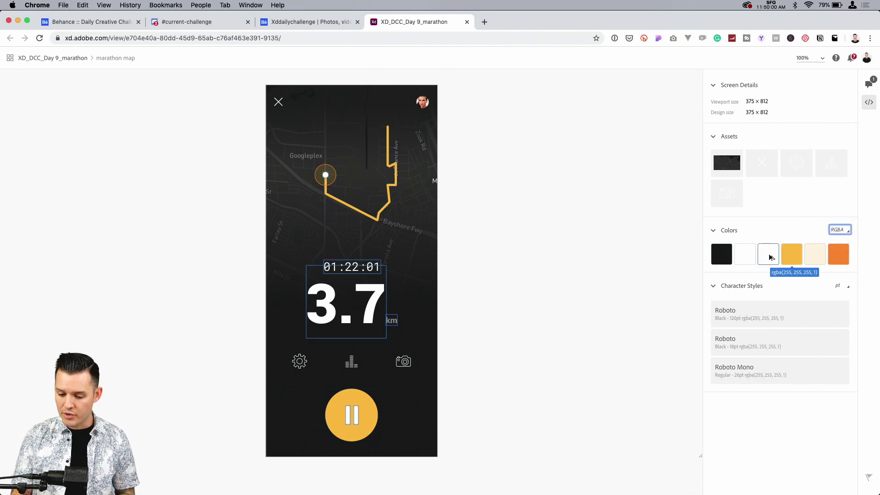
pyautogui.click(793, 257)
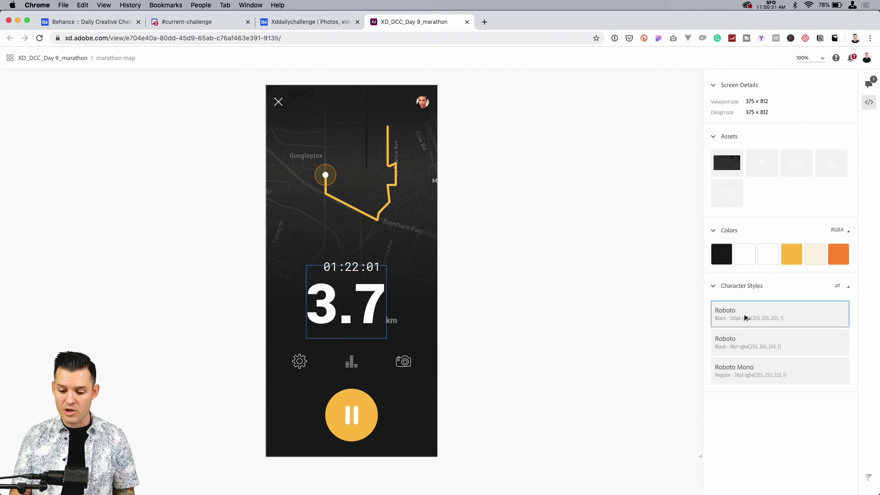
# Step: Inspect the specs of the 3.7 distance and 01:22:01 timer texts and check the available measurement units
pyautogui.click(371, 315)
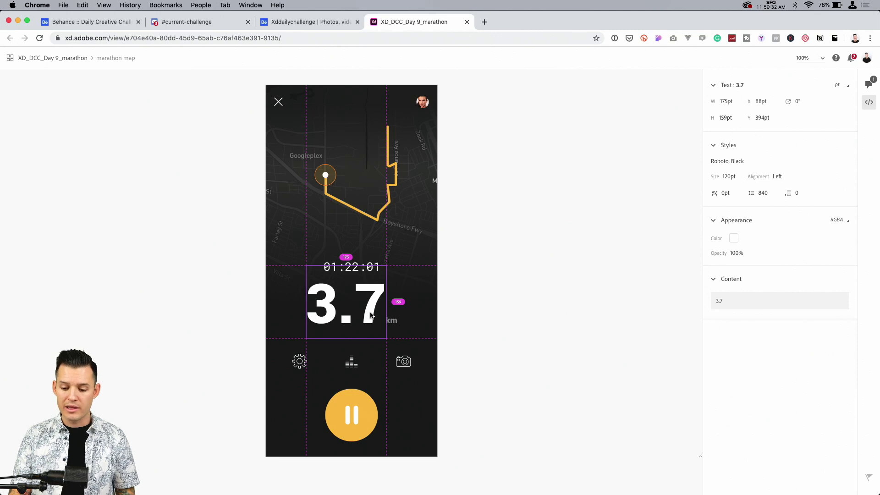
pyautogui.click(356, 272)
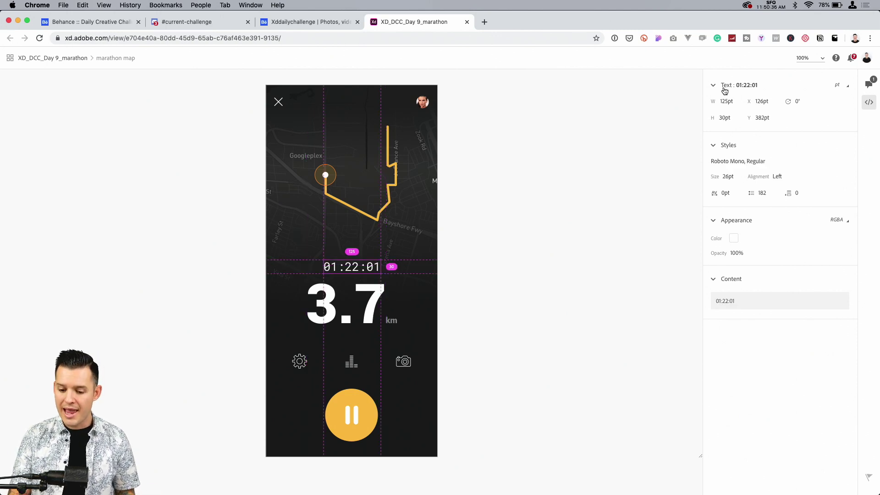
pyautogui.click(848, 87)
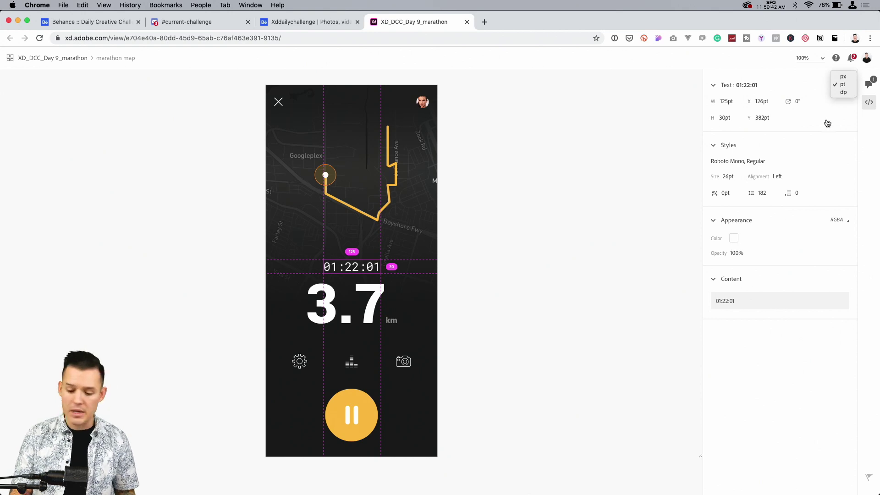
pyautogui.click(754, 353)
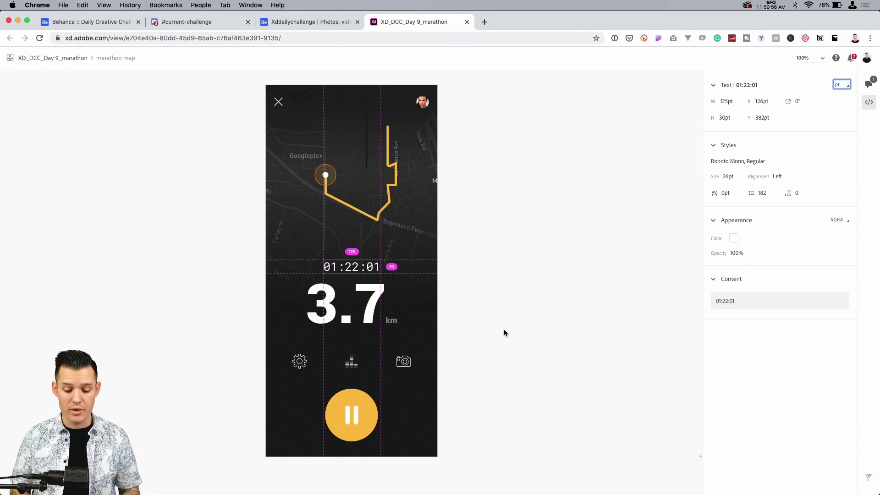
# Step: Switch to Adobe XD's Design mode, try duplicating the marathon map artboard, and undo the copy
pyautogui.press('super+Tab')
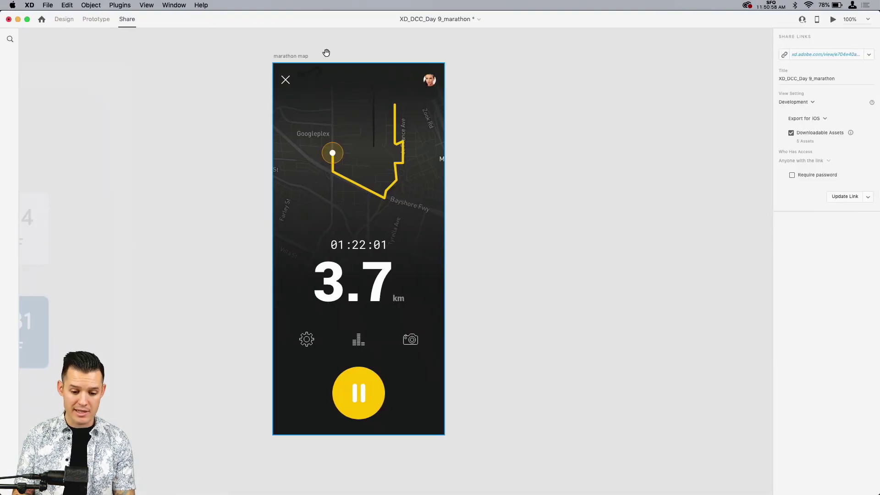
pyautogui.click(64, 19)
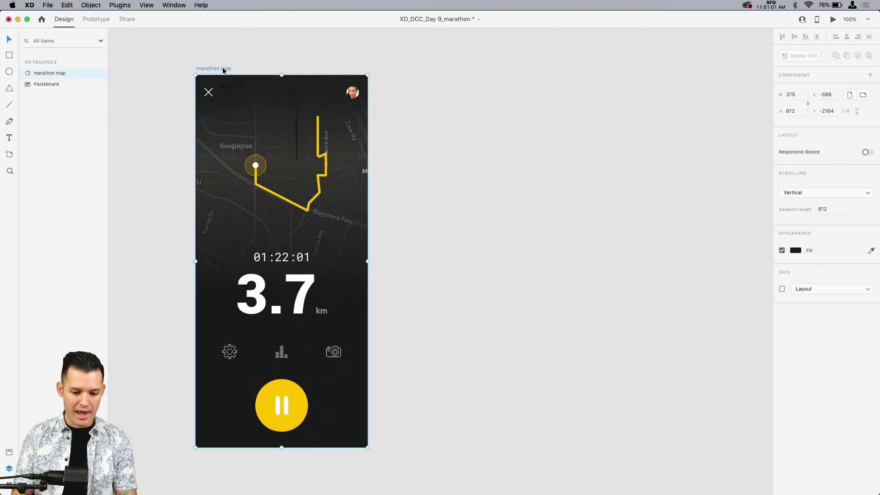
pyautogui.moveTo(224, 69); pyautogui.dragTo(409, 76)
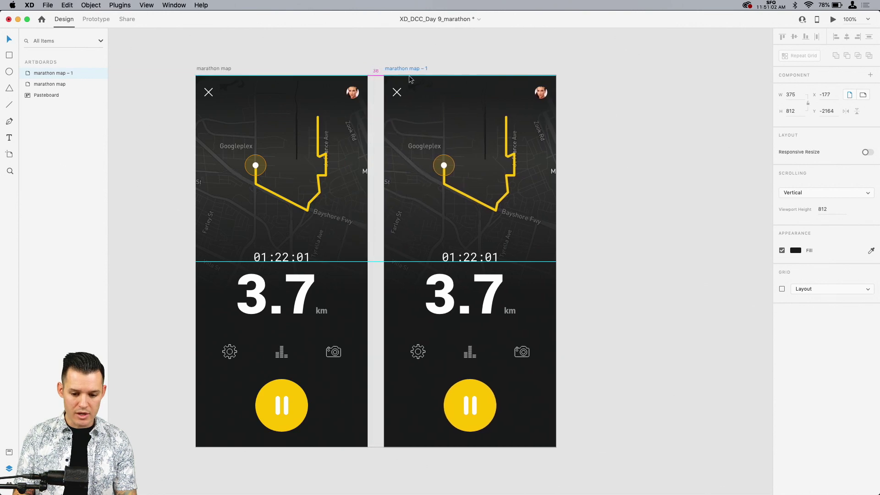
pyautogui.press('super+z')
# Step: Draw a triangle about 54 by 47 with corner radius 6 over the pause icon inside the button component
pyautogui.press('super+equal')
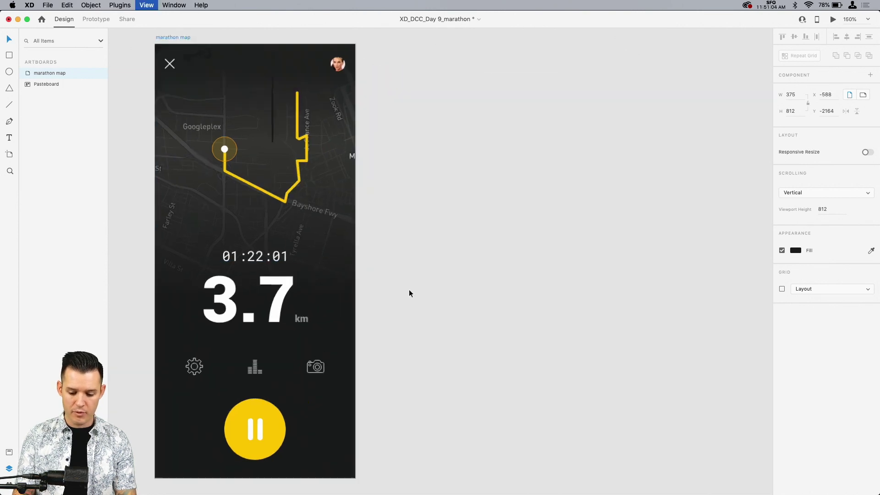
pyautogui.press('super+equal')
pyautogui.scroll(-5, 321, 308)
pyautogui.hscroll(-3, 320, 309)
pyautogui.click(251, 328)
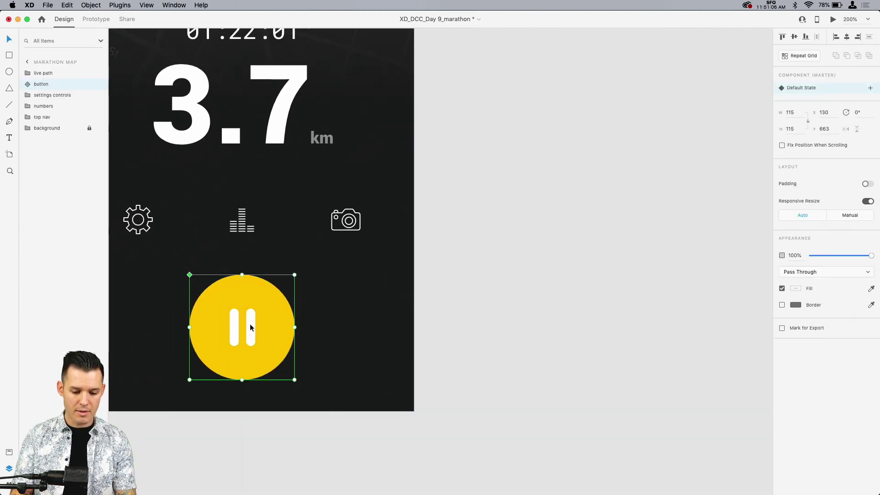
pyautogui.doubleClick(251, 328)
pyautogui.hscroll(-5, 250, 328)
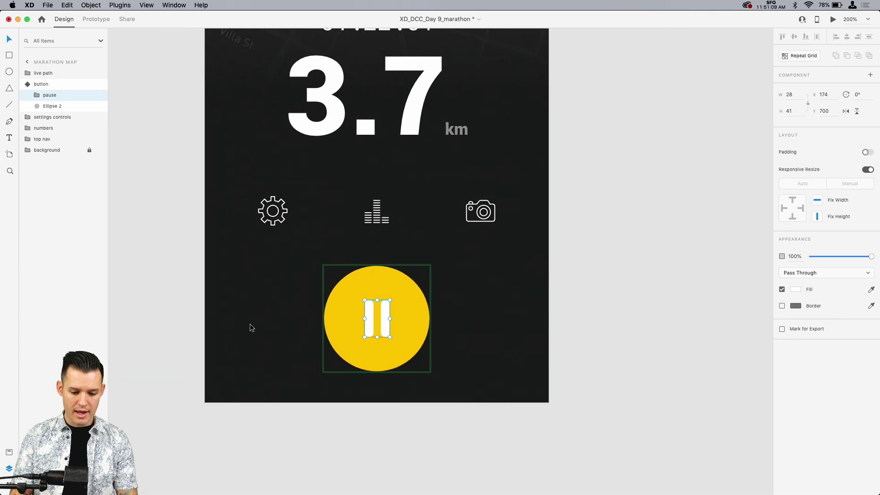
pyautogui.click(10, 89)
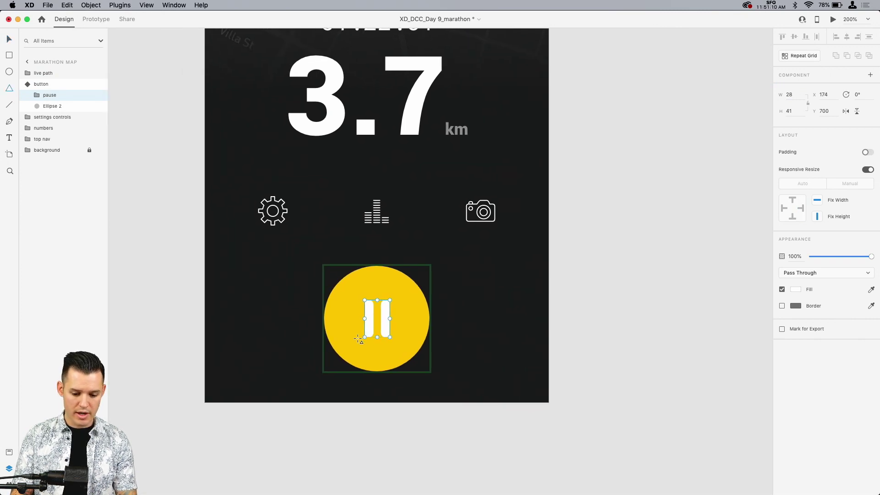
pyautogui.moveTo(359, 337); pyautogui.dragTo(384, 309)
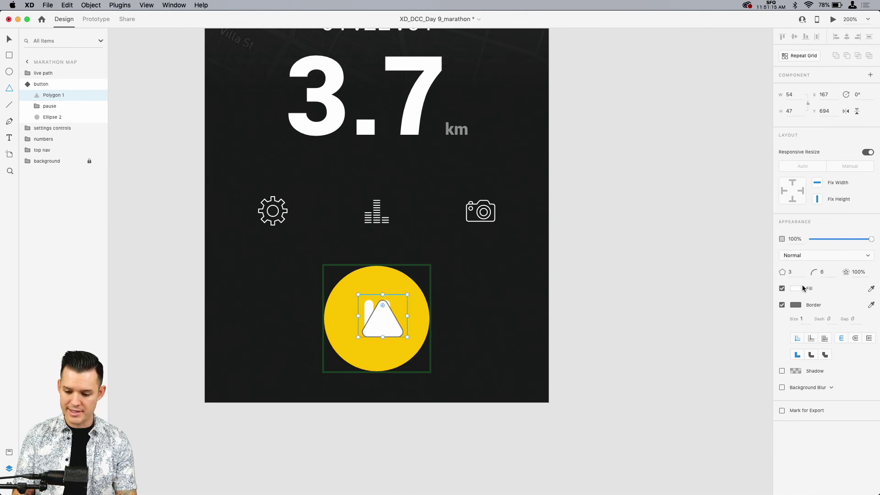
# Step: Remove the triangle's border and rotate it 90° so that it points right like a play icon
pyautogui.click(782, 305)
pyautogui.press('v')
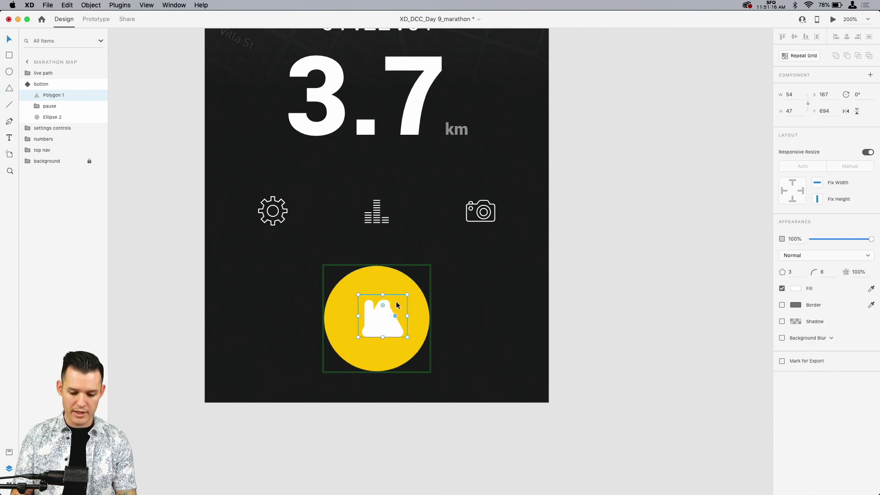
pyautogui.moveTo(408, 298); pyautogui.dragTo(401, 340)
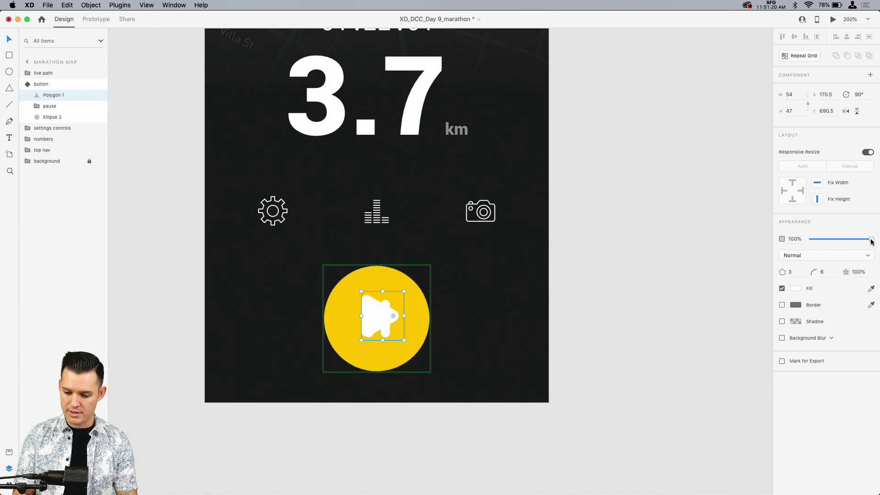
# Step: Set the triangle's opacity to 0% and move it down 20 within the button component
pyautogui.moveTo(871, 239); pyautogui.dragTo(735, 239)
pyautogui.hotkey('shift', 'Down')
pyautogui.hotkey('shift', 'Down')
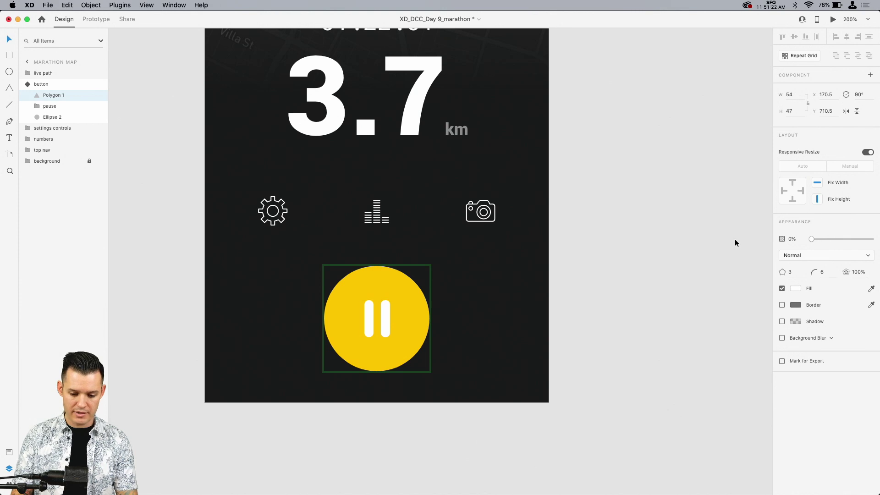
pyautogui.click(640, 259)
# Step: Duplicate the marathon map artboard, placing the copy directly to the right of the original
pyautogui.press('super+minus')
pyautogui.moveTo(639, 259); pyautogui.dragTo(520, 409)
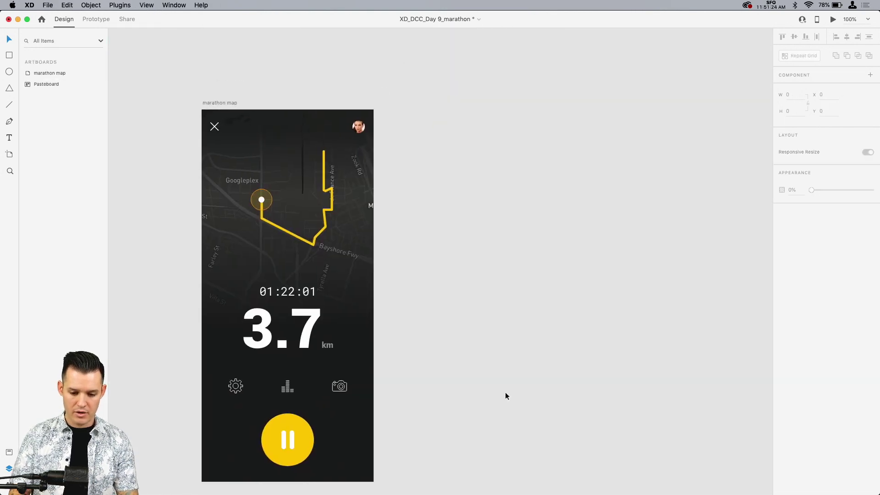
pyautogui.moveTo(223, 103); pyautogui.dragTo(416, 109)
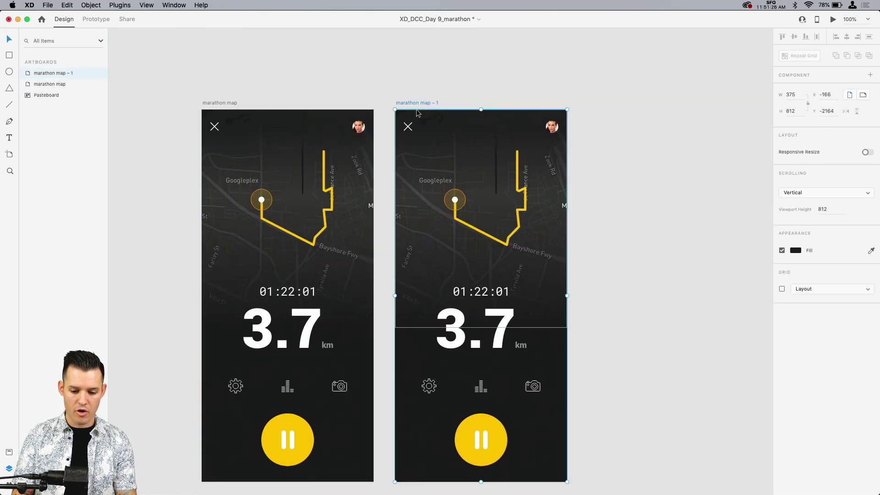
pyautogui.scroll(-3, 635, 79)
pyautogui.scroll(5, 428, 357)
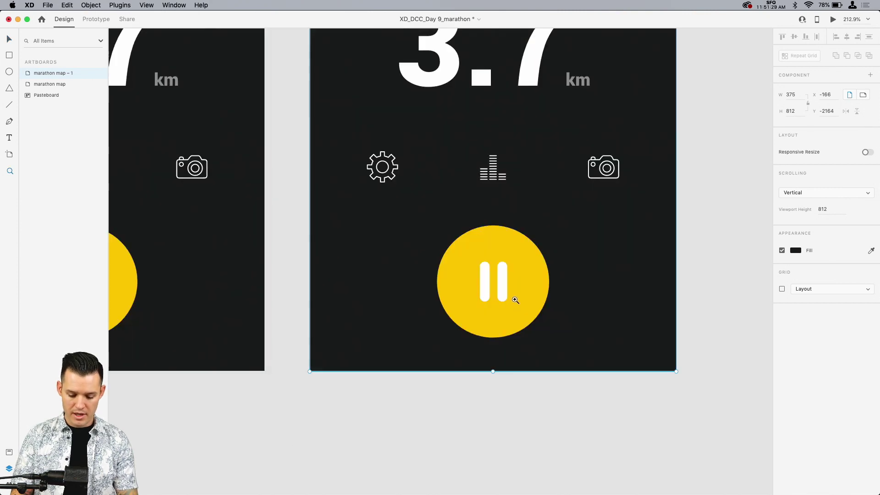
# Step: On the duplicate artboard, move the pause icon up within the button component and set its opacity to 0%
pyautogui.click(488, 361)
pyautogui.doubleClick(505, 286)
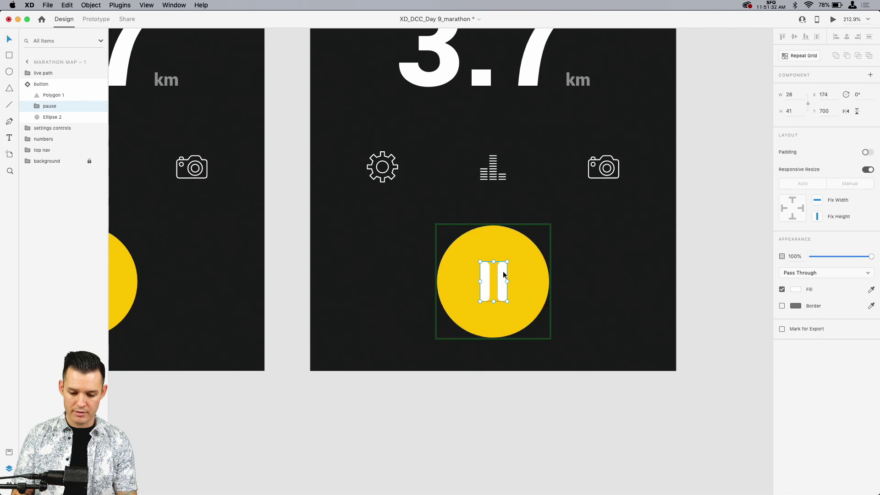
pyautogui.moveTo(503, 271); pyautogui.dragTo(502, 239)
pyautogui.moveTo(871, 256); pyautogui.dragTo(782, 258)
# Step: Set the play triangle's opacity to 100% and move it up to Y 693.5, vertically centred in the yellow circle
pyautogui.click(53, 95)
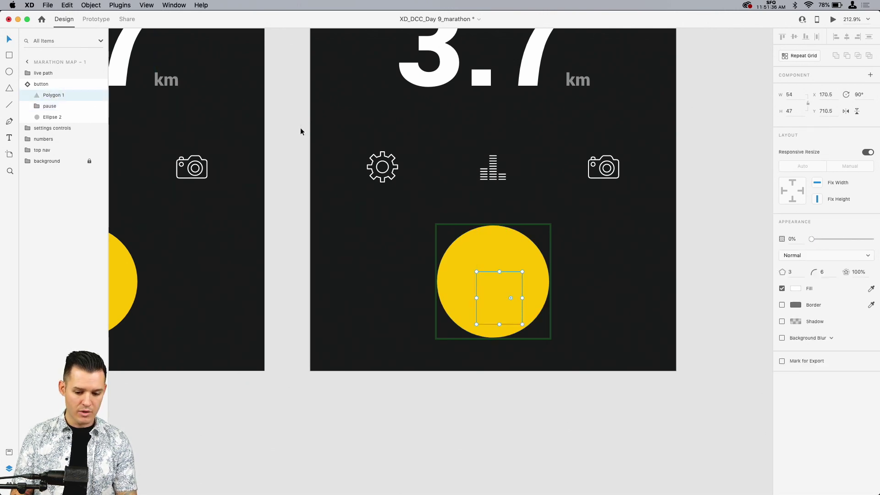
pyautogui.moveTo(812, 240); pyautogui.dragTo(873, 239)
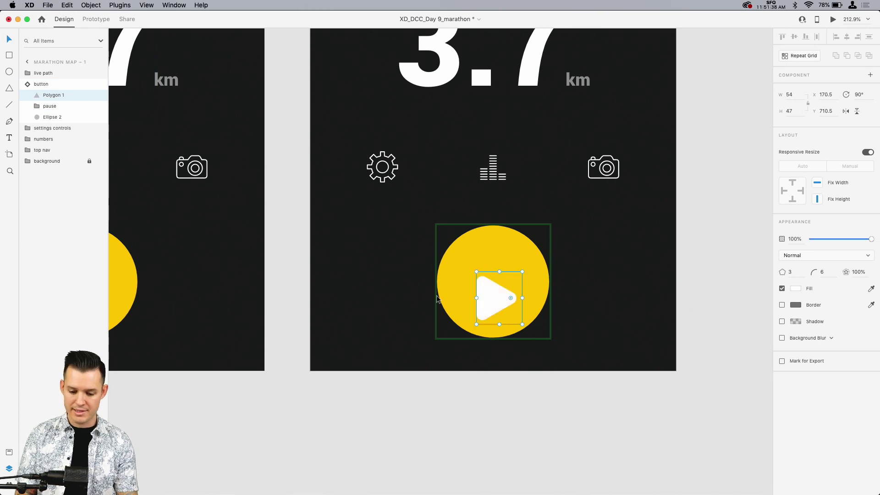
pyautogui.moveTo(494, 290); pyautogui.dragTo(494, 275)
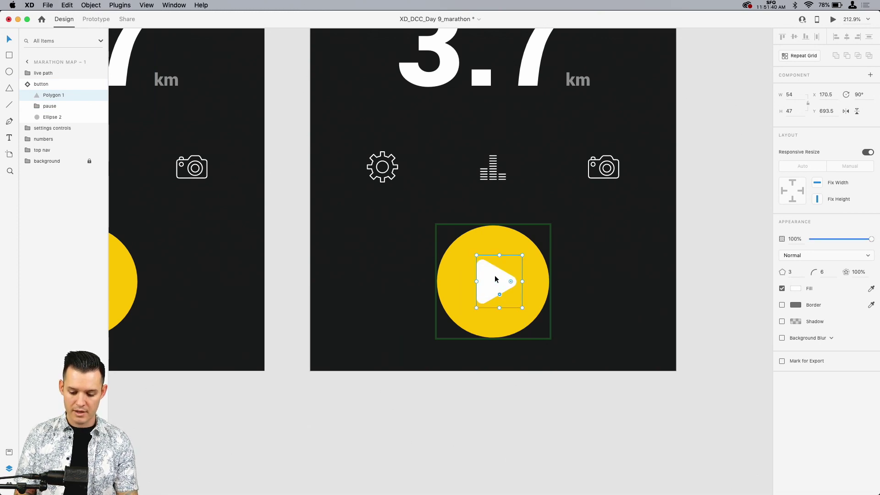
# Step: Recolour the yellow run path on the duplicate artboard's map to grey
pyautogui.press('super+minus')
pyautogui.press('super+minus')
pyautogui.moveTo(531, 169); pyautogui.dragTo(576, 472)
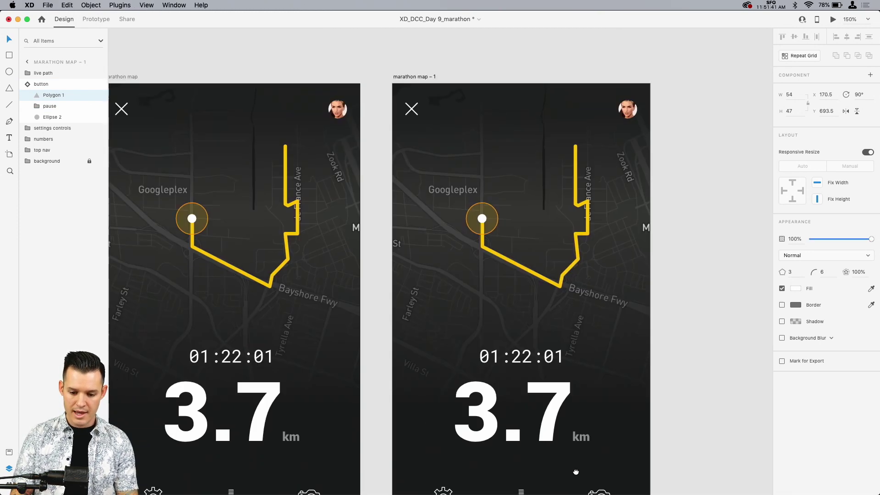
pyautogui.doubleClick(564, 280)
pyautogui.click(796, 258)
pyautogui.moveTo(734, 233); pyautogui.dragTo(677, 228)
pyautogui.click(679, 183)
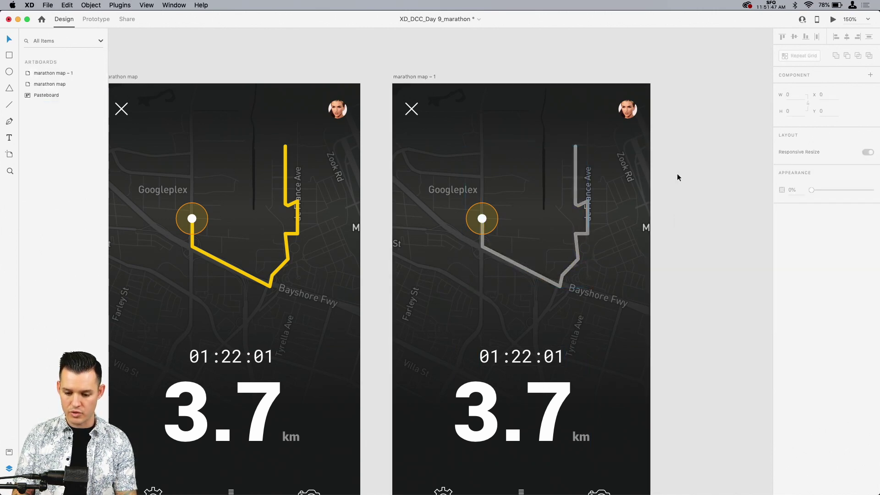
# Step: Link the pause button to marathon map – 1 with a tap-triggered Auto-Animate, and link the play button back to the marathon map artboard
pyautogui.press('super+minus')
pyautogui.press('super+minus')
pyautogui.moveTo(603, 178); pyautogui.dragTo(621, 159)
pyautogui.moveTo(282, 96); pyautogui.dragTo(619, 402)
pyautogui.click(271, 99)
pyautogui.press('z')
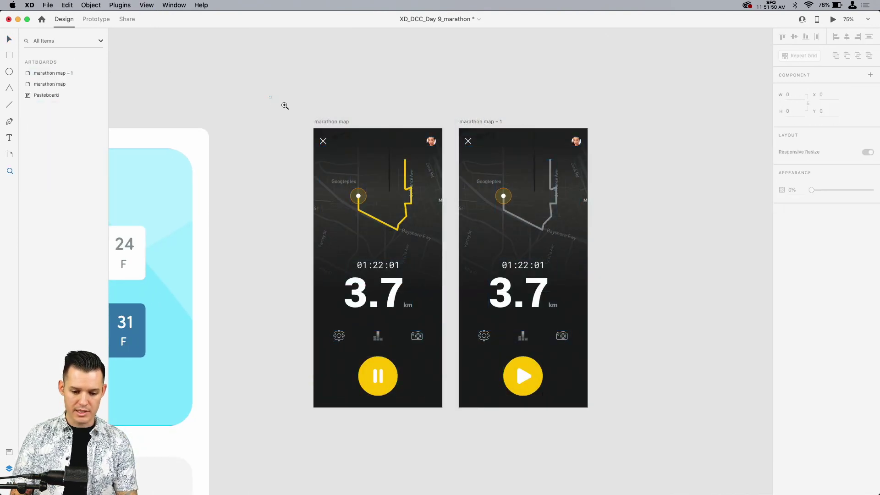
pyautogui.moveTo(283, 104); pyautogui.dragTo(641, 397)
pyautogui.press('v')
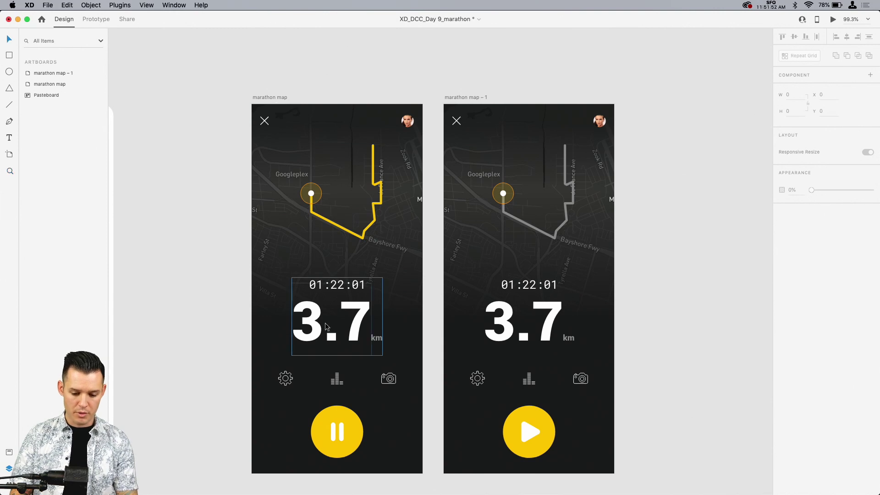
pyautogui.click(337, 431)
pyautogui.click(103, 23)
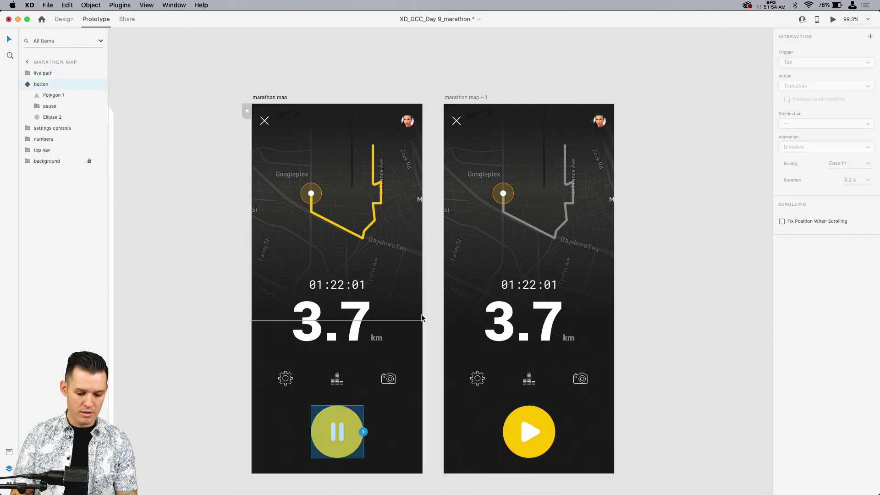
pyautogui.moveTo(363, 432); pyautogui.dragTo(491, 414)
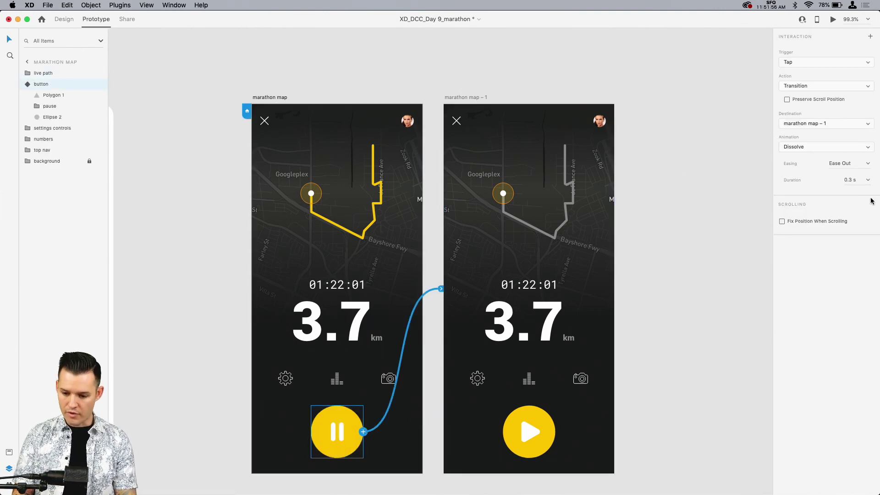
pyautogui.click(809, 86)
pyautogui.click(807, 93)
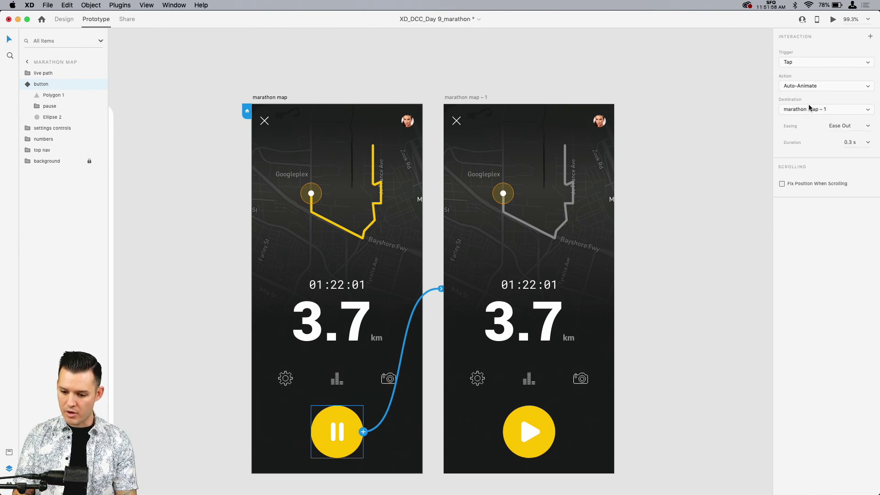
pyautogui.click(530, 434)
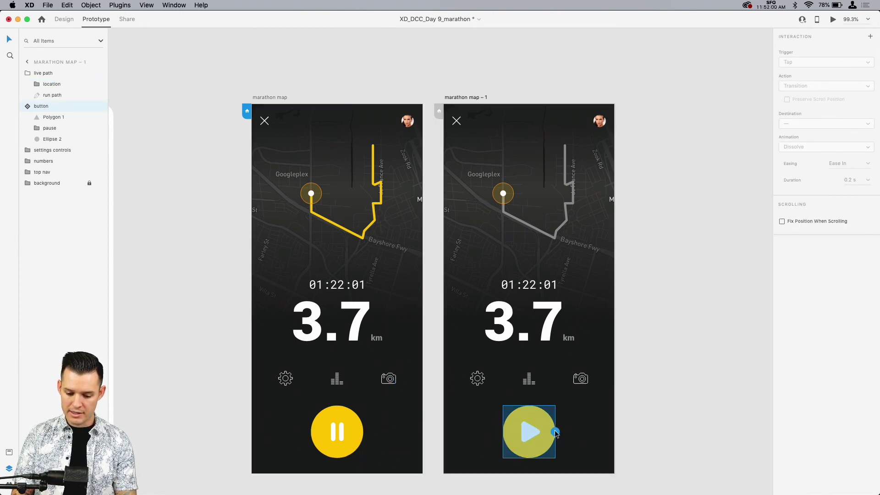
pyautogui.moveTo(555, 431); pyautogui.dragTo(380, 348)
# Step: Preview the prototype and toggle the play and pause button several times to check the transition both ways
pyautogui.click(833, 20)
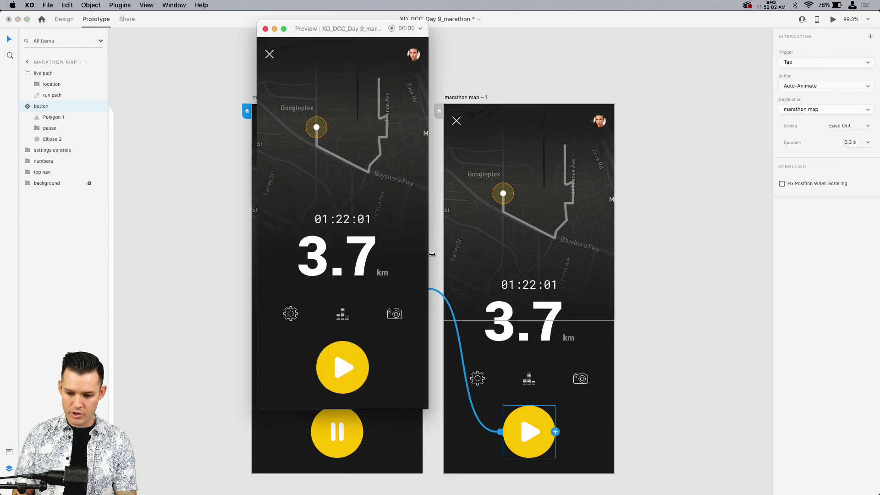
pyautogui.click(346, 366)
pyautogui.click(347, 368)
pyautogui.click(346, 367)
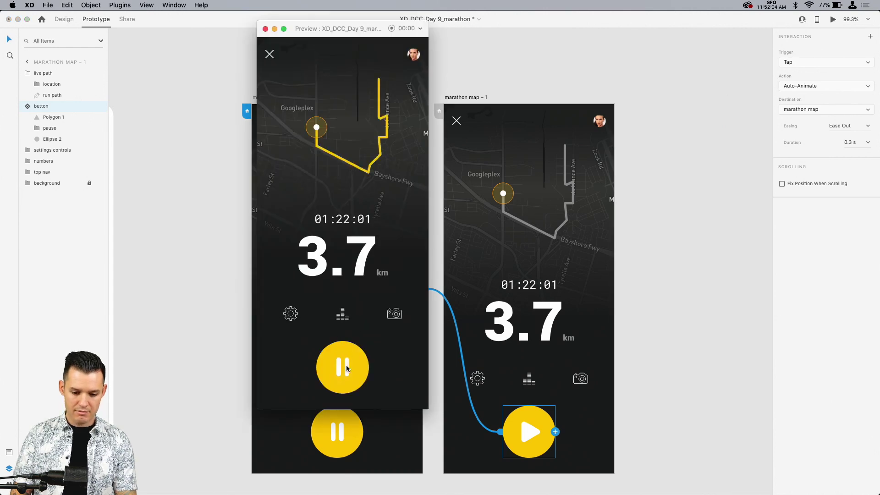
pyautogui.click(346, 367)
pyautogui.click(347, 368)
pyautogui.click(266, 28)
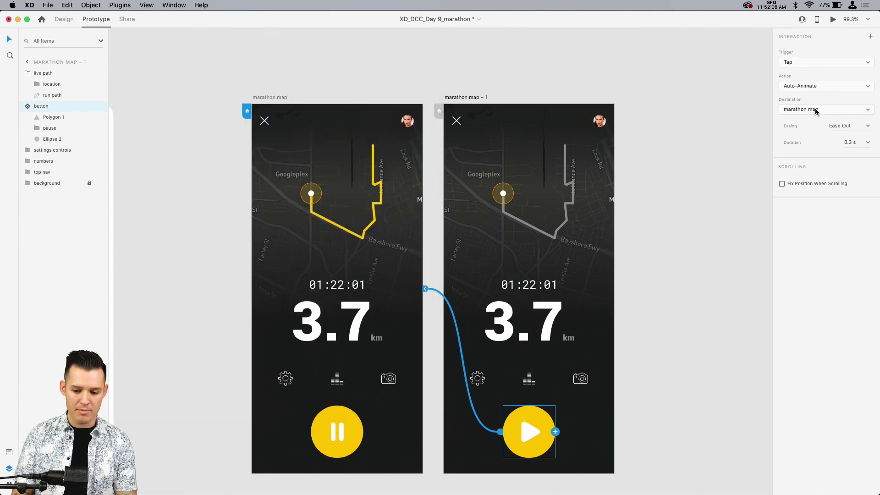
# Step: Update the shared development link with both artboards, and reload the shared page in Chrome
pyautogui.click(128, 19)
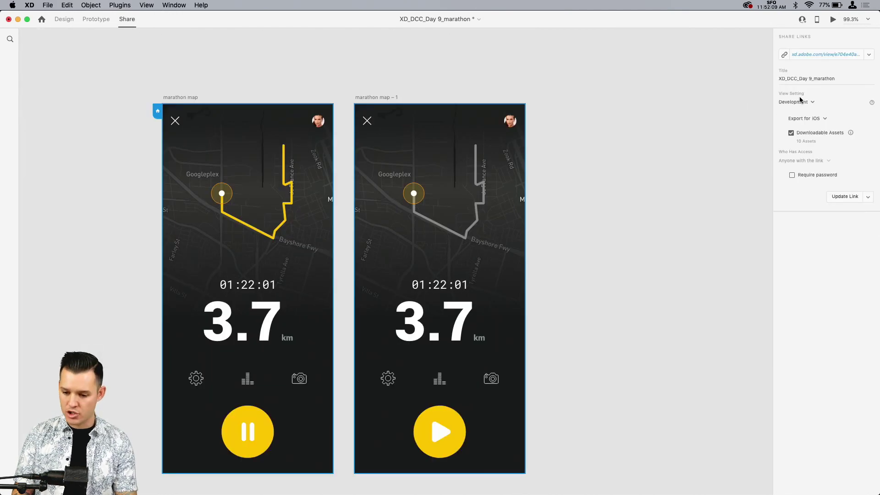
pyautogui.click(842, 197)
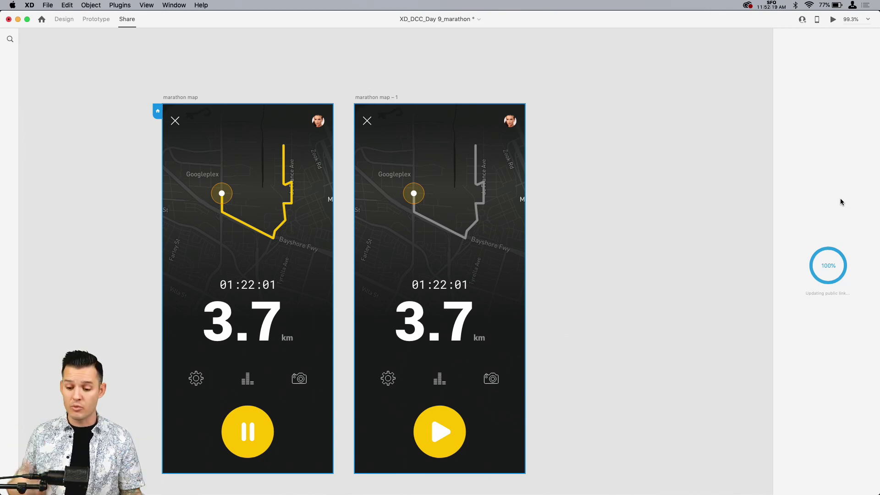
pyautogui.press('super+Tab')
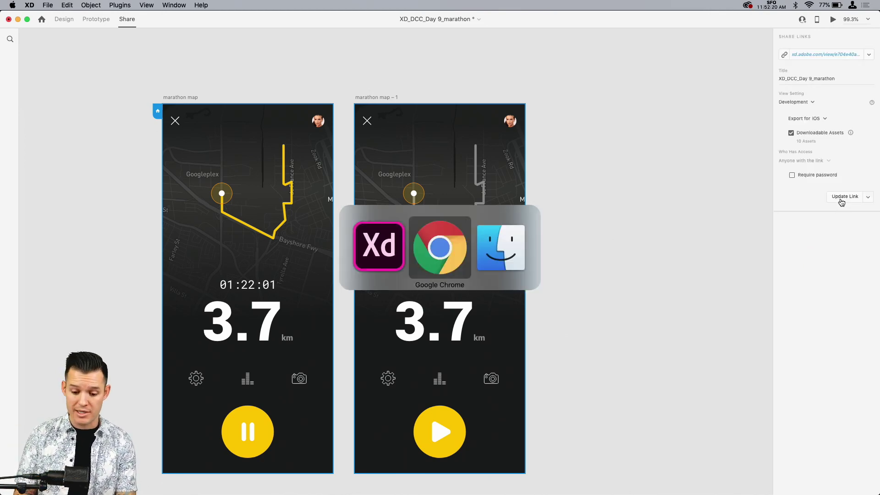
pyautogui.click(527, 196)
pyautogui.press('super+r')
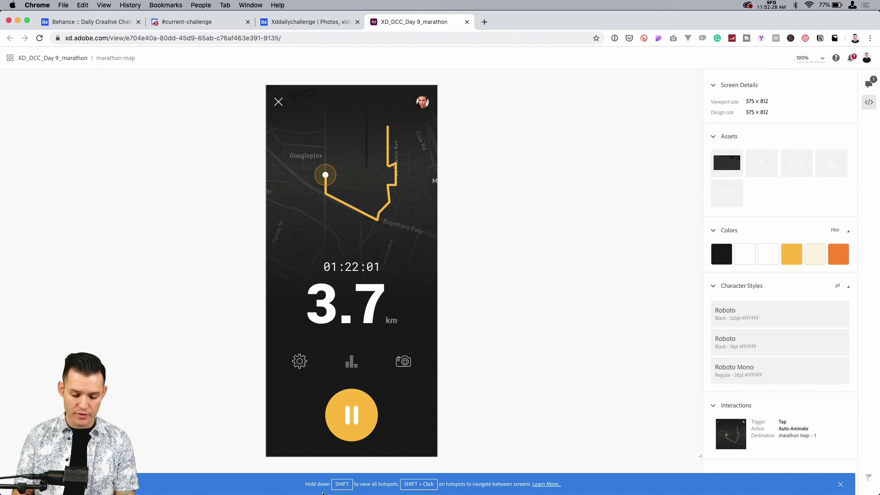
# Step: Dismiss the hotspot hint and inspect the specs of the pause icon's left bar
pyautogui.click(841, 484)
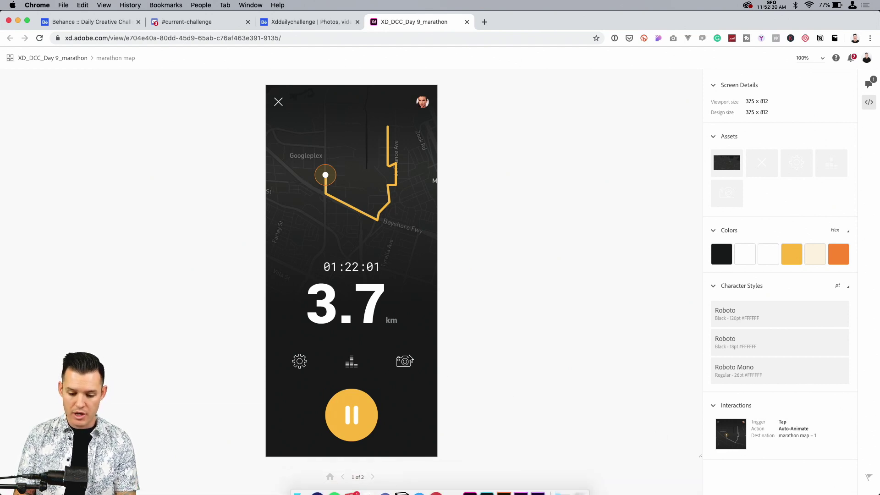
pyautogui.click(348, 411)
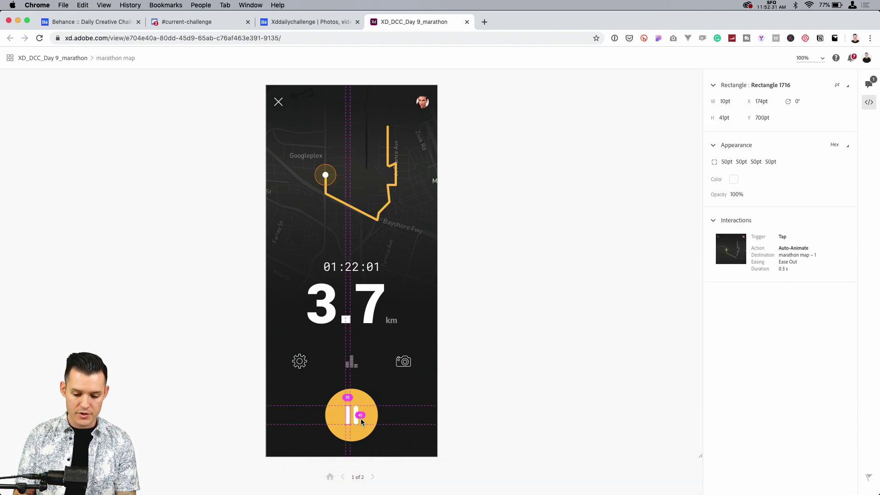
pyautogui.click(691, 186)
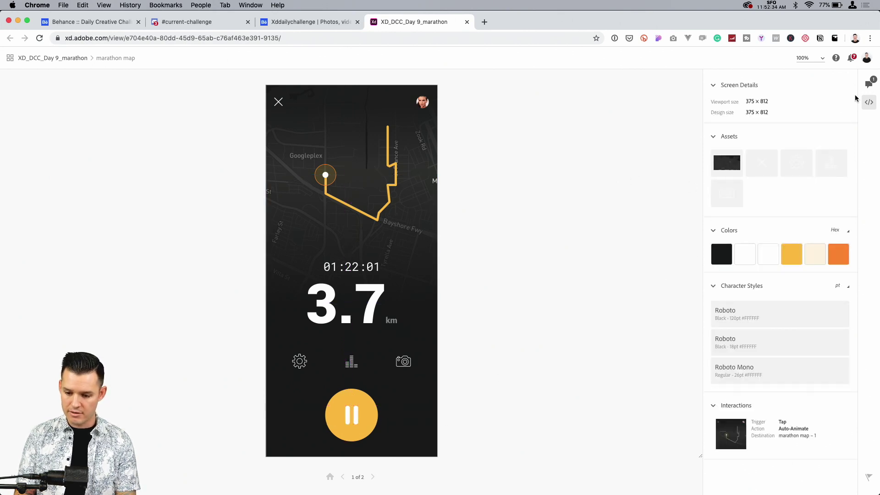
# Step: Show the comments view of the shared prototype and toggle the pause and play button to test the interaction
pyautogui.click(869, 84)
pyautogui.click(351, 414)
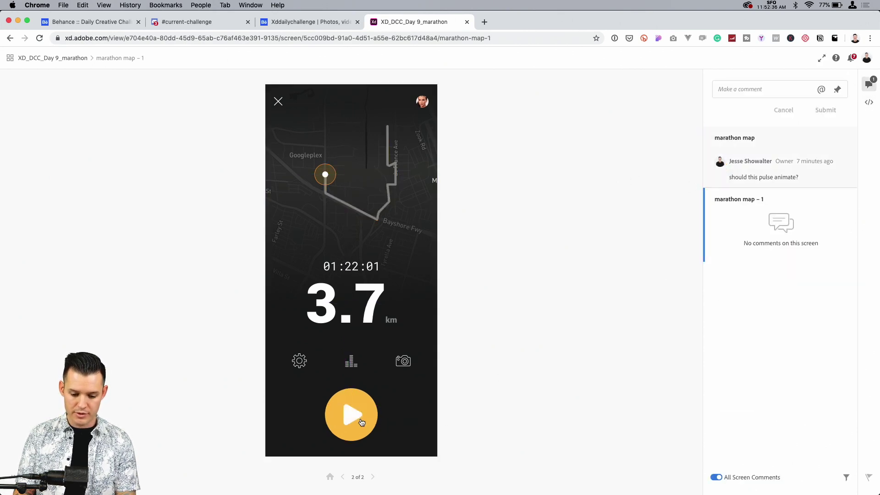
pyautogui.click(360, 421)
pyautogui.click(351, 414)
pyautogui.click(350, 413)
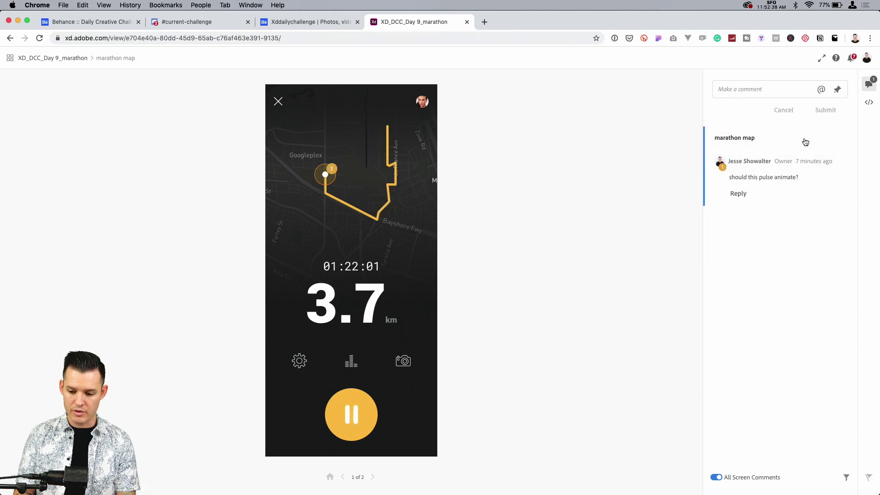
# Step: Return to the specs view and inspect the hidden play triangle's specs and the marathon map – 1 screen
pyautogui.click(869, 103)
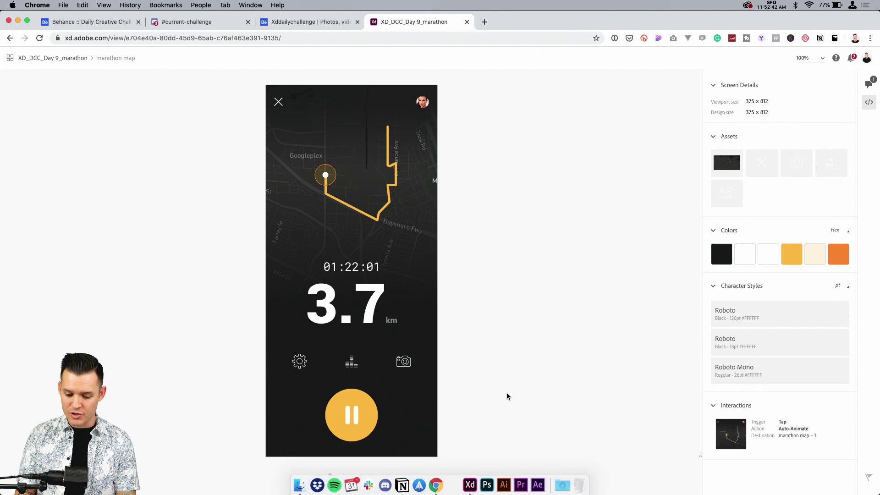
pyautogui.click(357, 415)
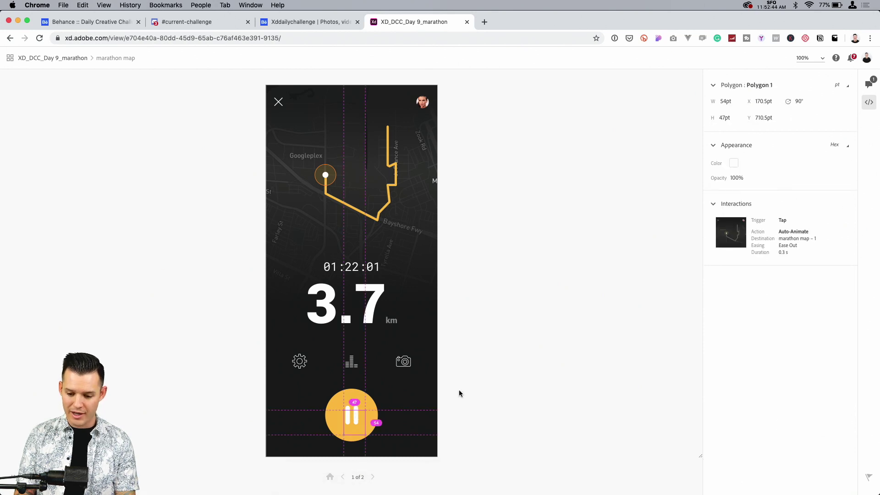
pyautogui.click(781, 230)
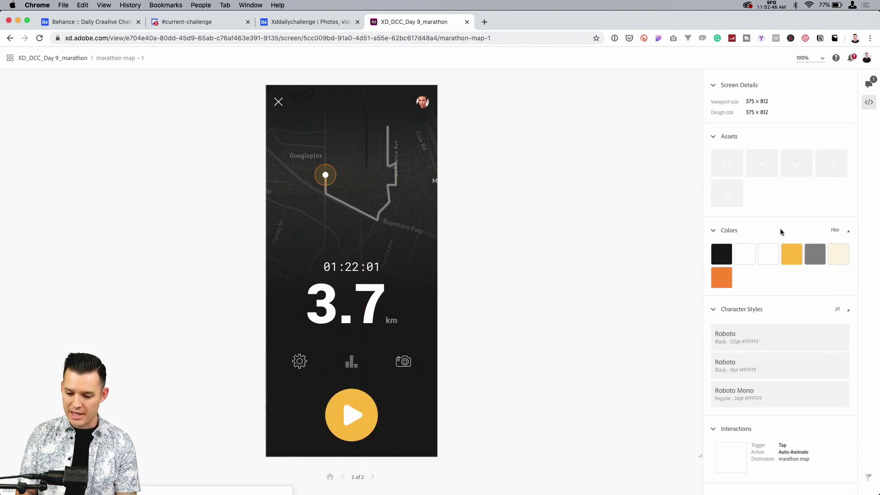
pyautogui.scroll(-5, 600, 368)
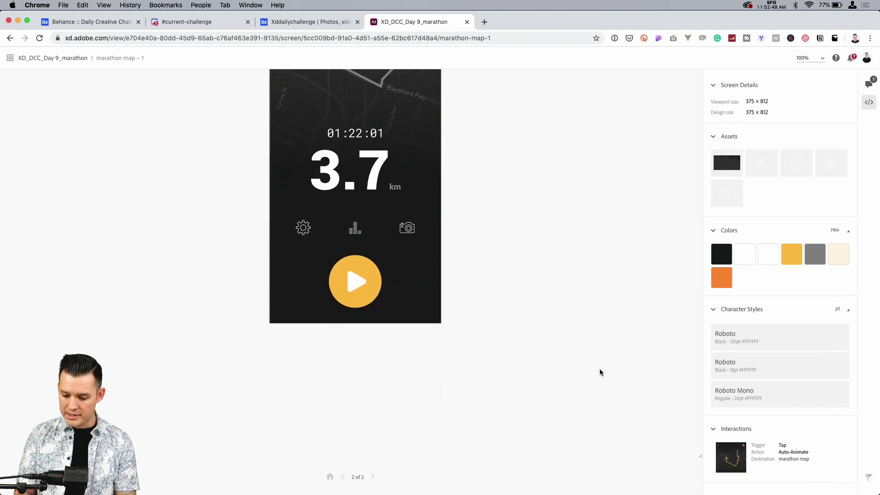
pyautogui.scroll(5, 600, 373)
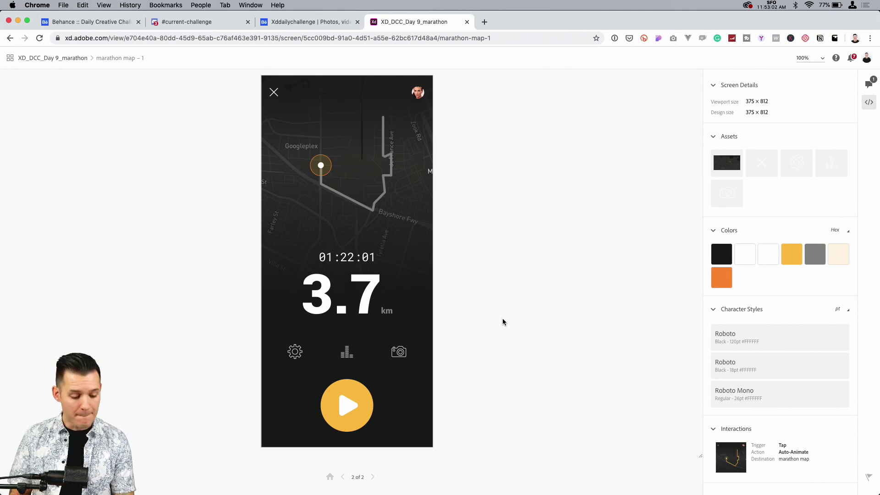
# Step: Show the Behance results for xddailychallenge and browse through the submitted challenge projects
pyautogui.press('super+Tab')
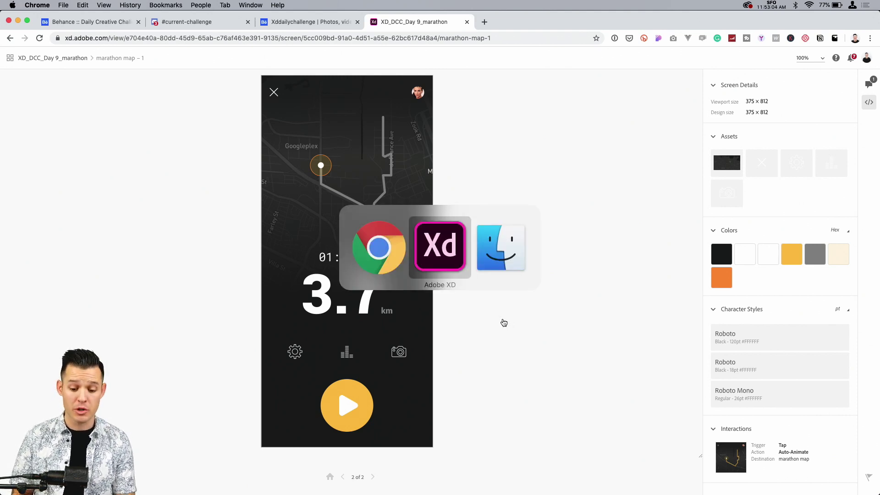
pyautogui.press('super+Tab')
pyautogui.press('super+Tab')
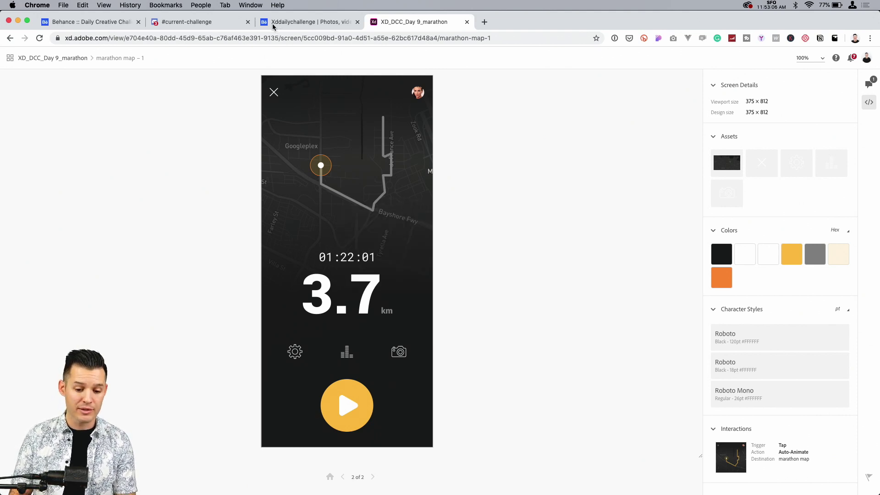
pyautogui.click(290, 25)
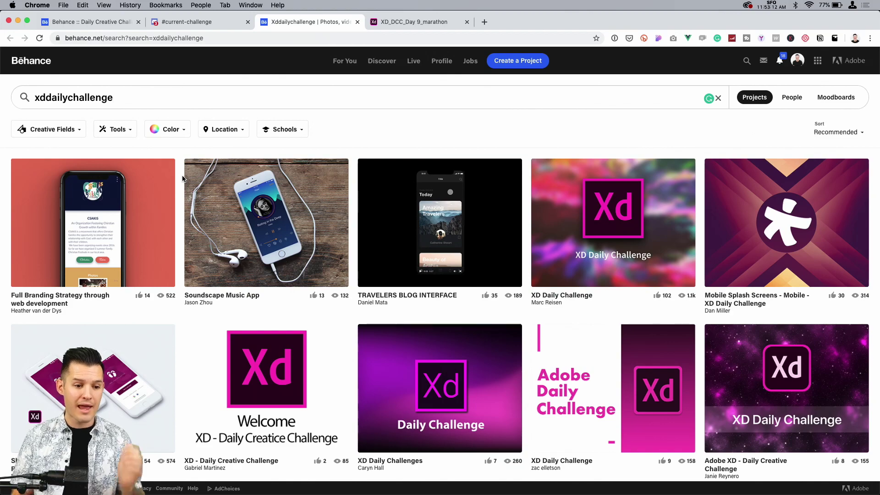
pyautogui.scroll(-3, 251, 222)
pyautogui.scroll(3, 284, 224)
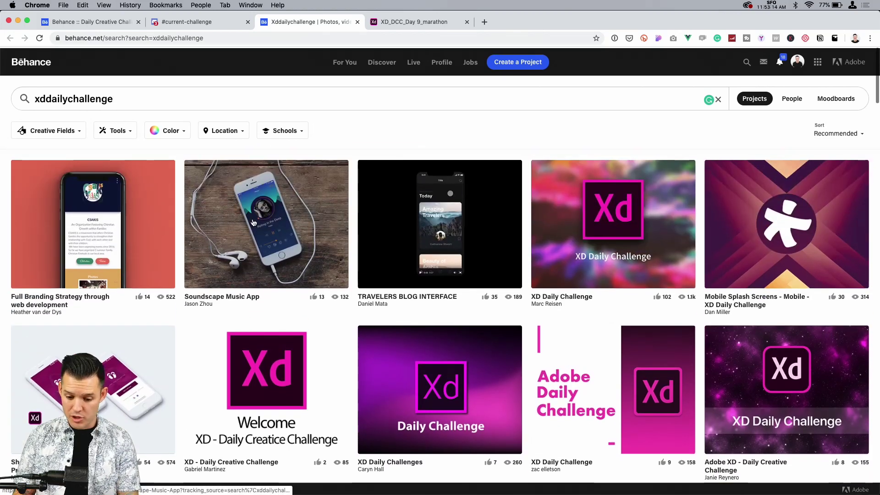
pyautogui.scroll(-5, 319, 229)
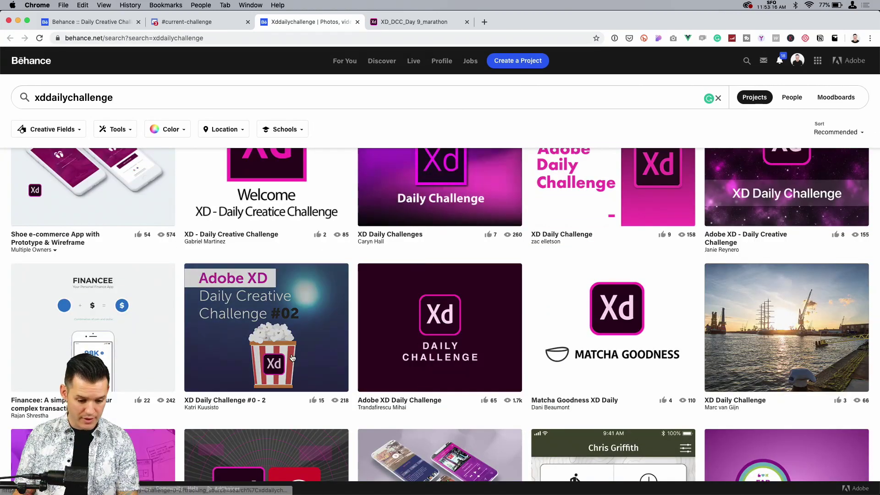
pyautogui.scroll(-5, 293, 353)
pyautogui.scroll(-3, 440, 340)
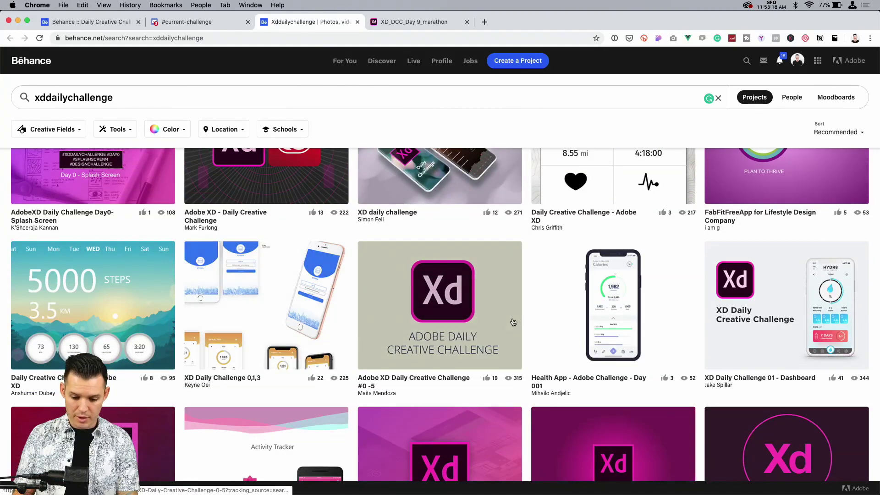
# Step: View the Health App - Adobe Challenge - Day 001 project, examine its enlarged Calories phone mockup, and return to the search results
pyautogui.click(640, 292)
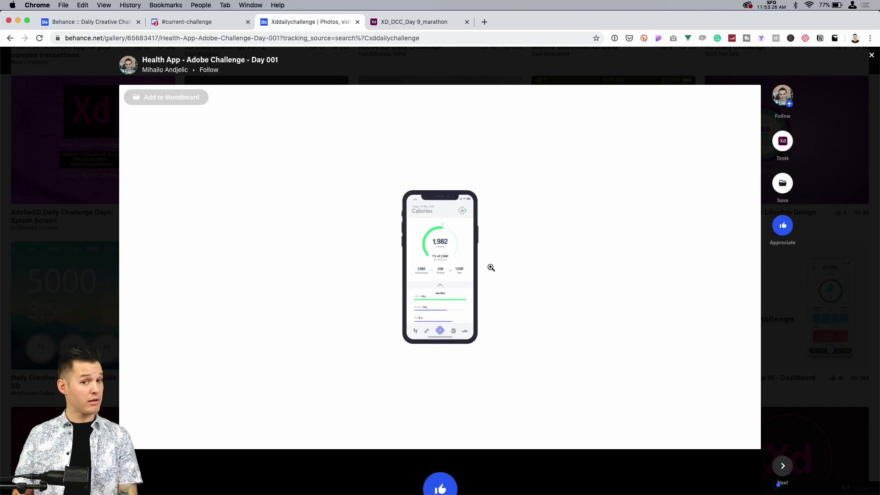
pyautogui.click(458, 275)
pyautogui.click(494, 293)
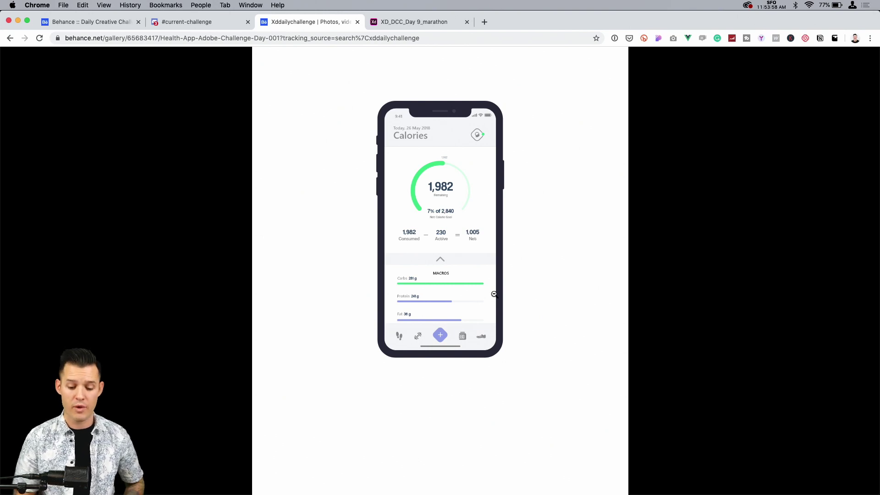
pyautogui.scroll(-1, 453, 284)
pyautogui.scroll(3, 453, 284)
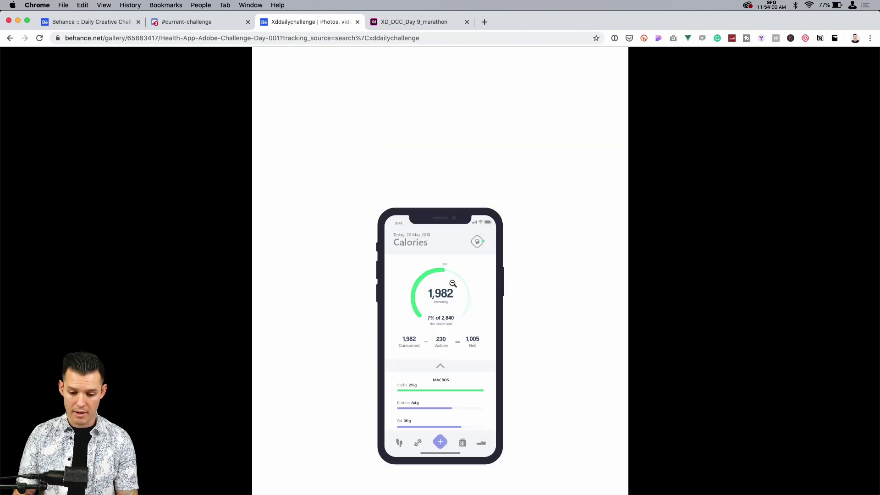
pyautogui.scroll(-1, 464, 266)
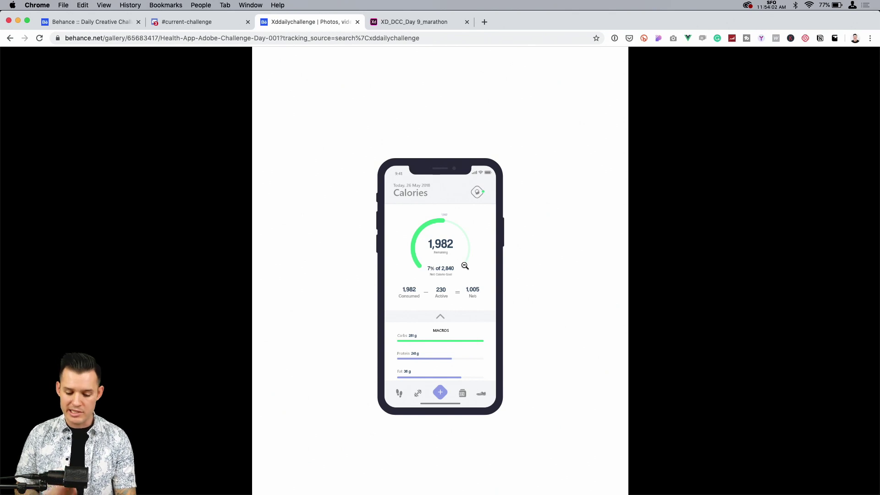
pyautogui.press('Escape')
pyautogui.press('Escape')
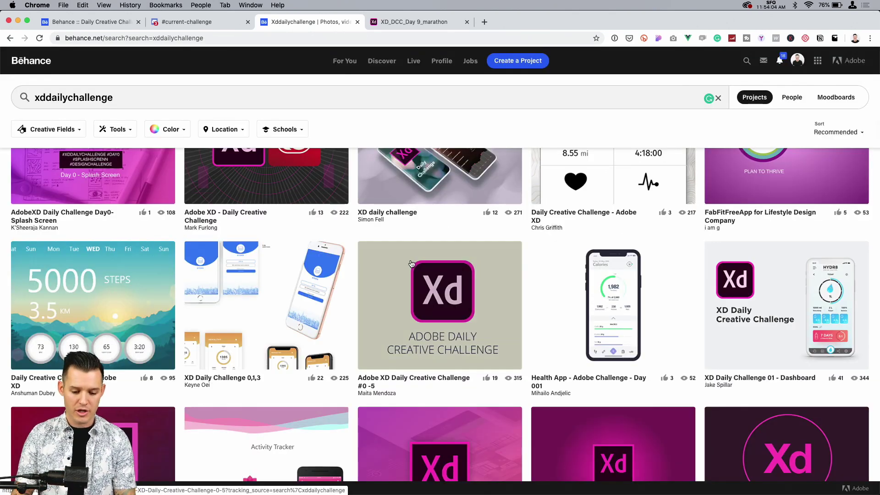
# Step: Open the Activity tracker project from the results and examine its logo, icons, colors and phone mockups through to the closing section
pyautogui.scroll(-3, 411, 263)
pyautogui.scroll(-1, 404, 265)
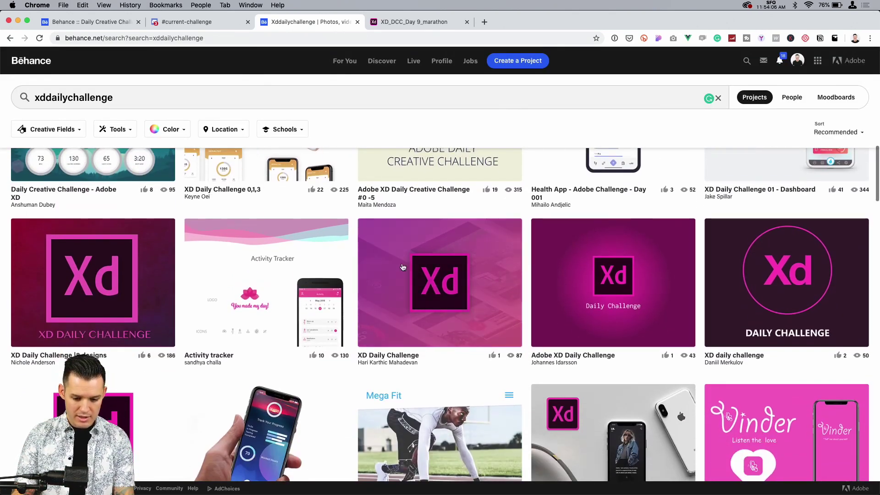
pyautogui.click(314, 276)
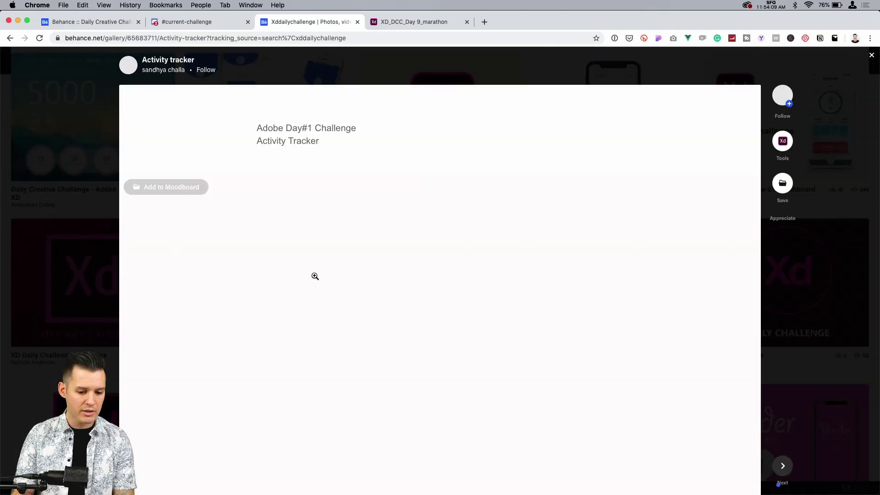
pyautogui.scroll(-1, 315, 276)
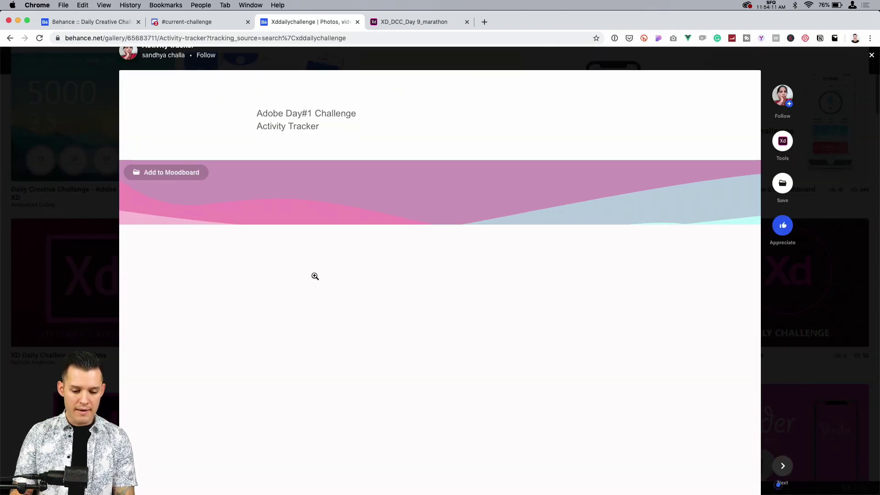
pyautogui.scroll(-5, 315, 276)
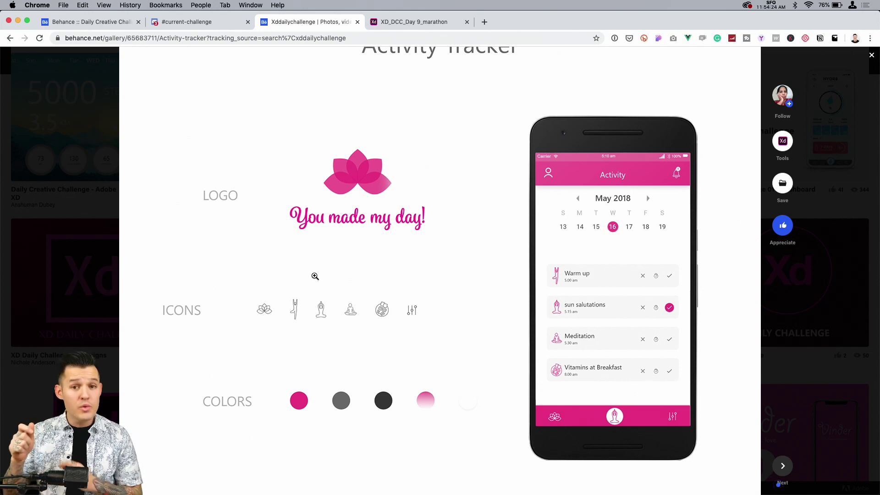
pyautogui.scroll(-10, 314, 276)
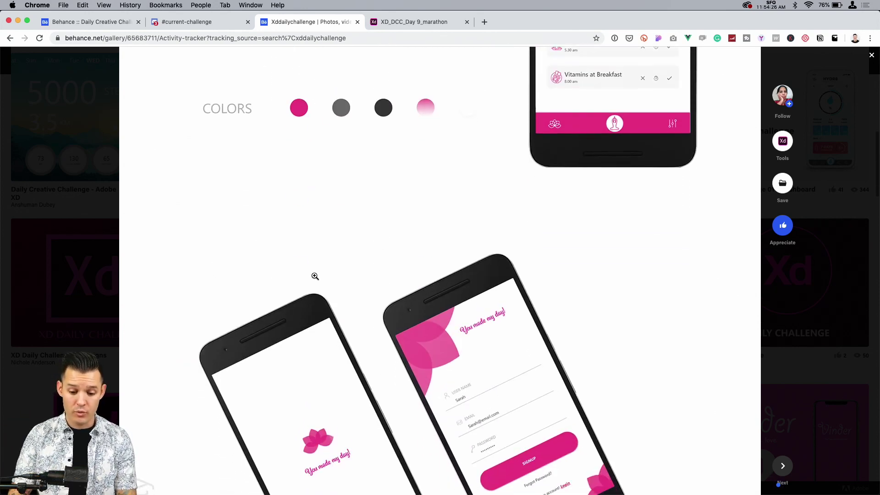
pyautogui.scroll(-12, 315, 276)
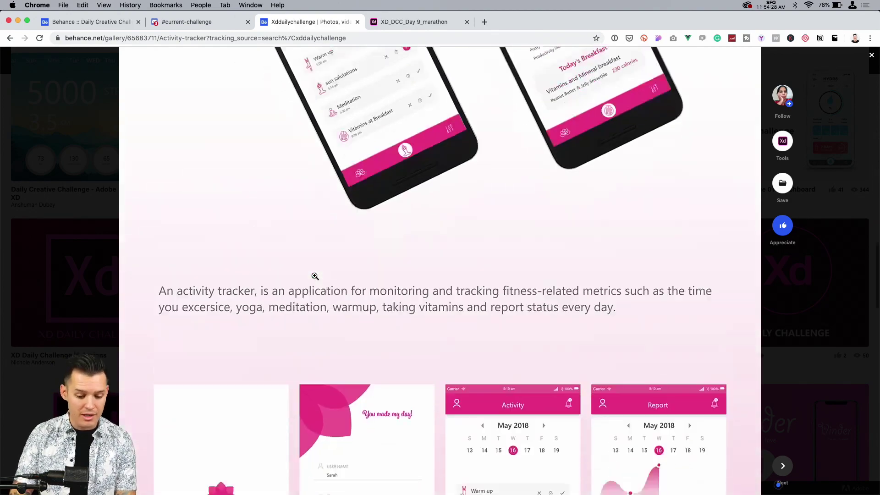
pyautogui.scroll(-6, 315, 276)
pyautogui.scroll(6, 315, 276)
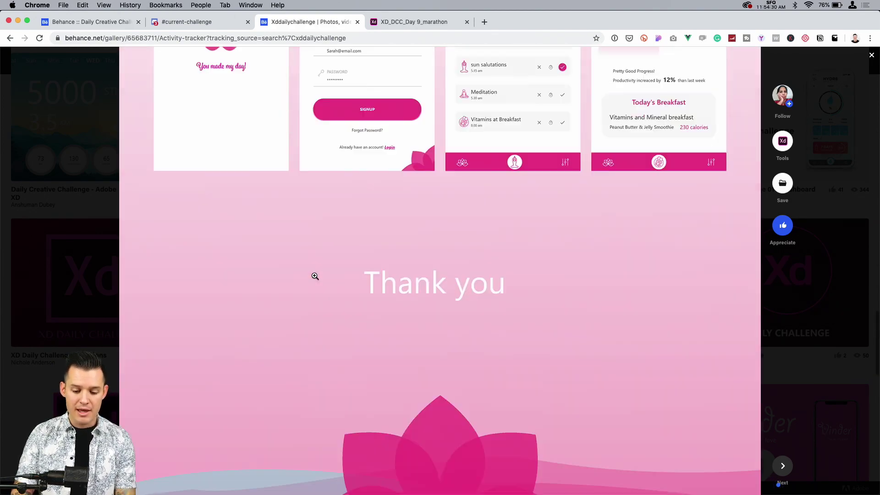
pyautogui.scroll(20, 315, 276)
pyautogui.scroll(-3, 315, 275)
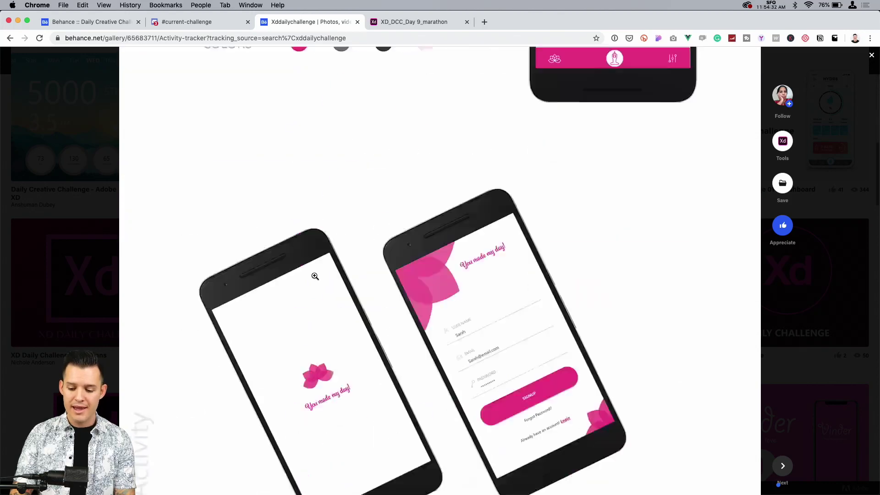
# Step: Appreciate the Activity tracker project and close it to return to the search results
pyautogui.scroll(3, 315, 276)
pyautogui.click(783, 225)
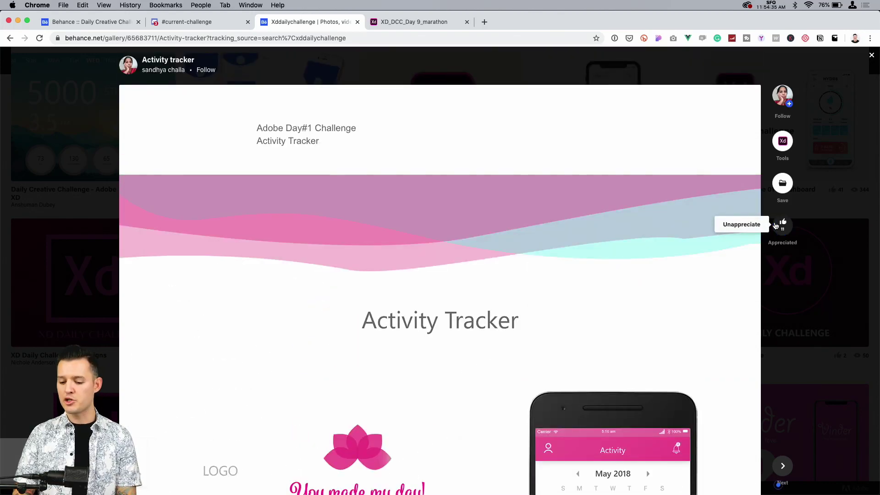
pyautogui.click(41, 214)
# Step: Browse to the Adobe XD Daily Challenge #1- Activity Tracker project, examine its Calories screen, and return to the search results
pyautogui.scroll(-5, 219, 233)
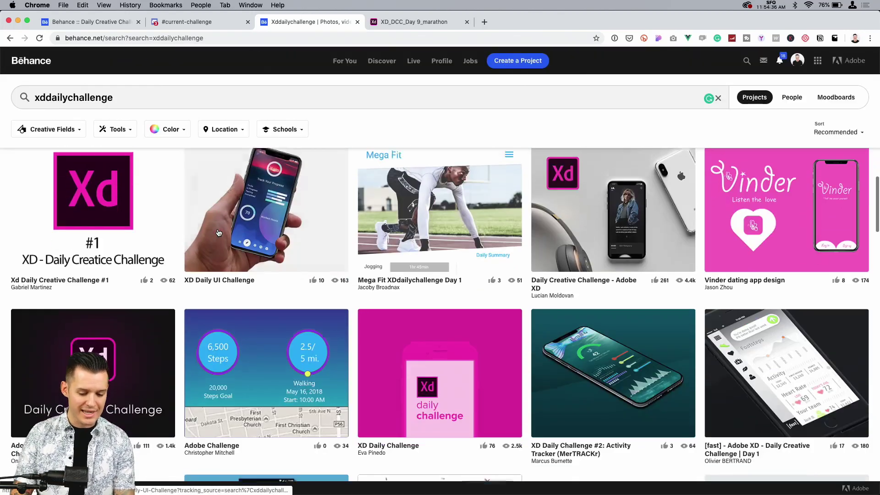
pyautogui.scroll(-6, 451, 237)
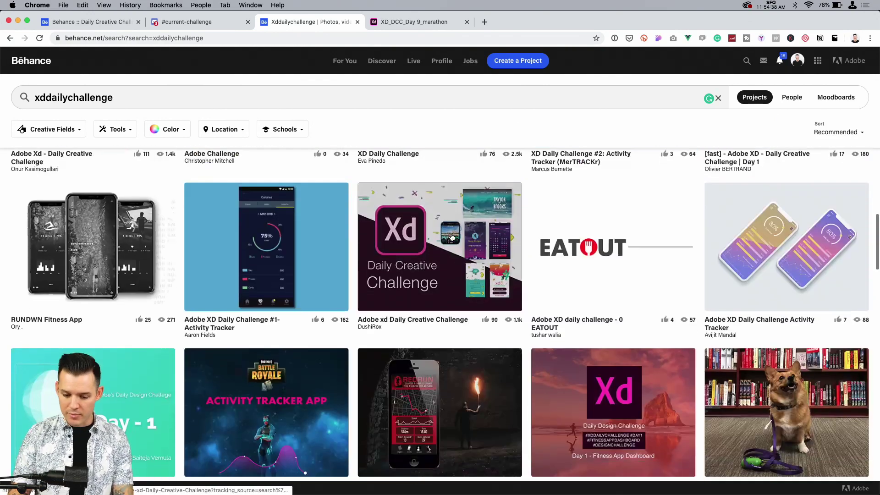
pyautogui.click(280, 233)
pyautogui.scroll(-4, 334, 261)
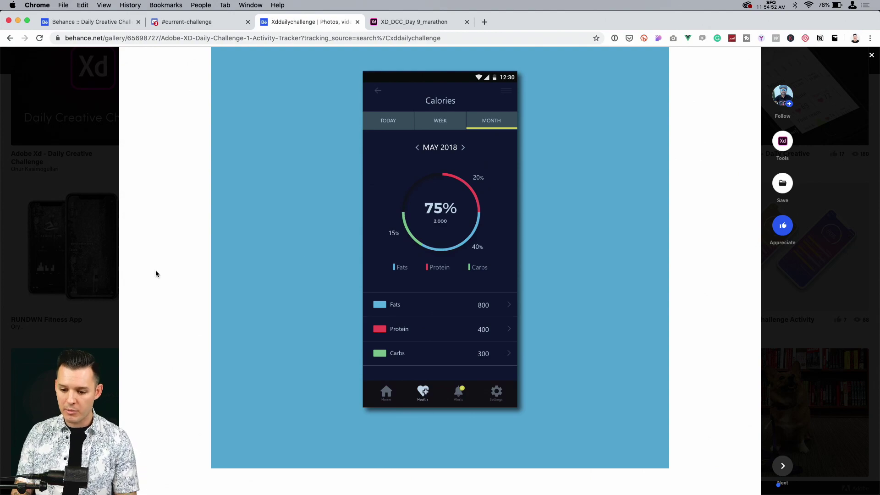
pyautogui.click(86, 277)
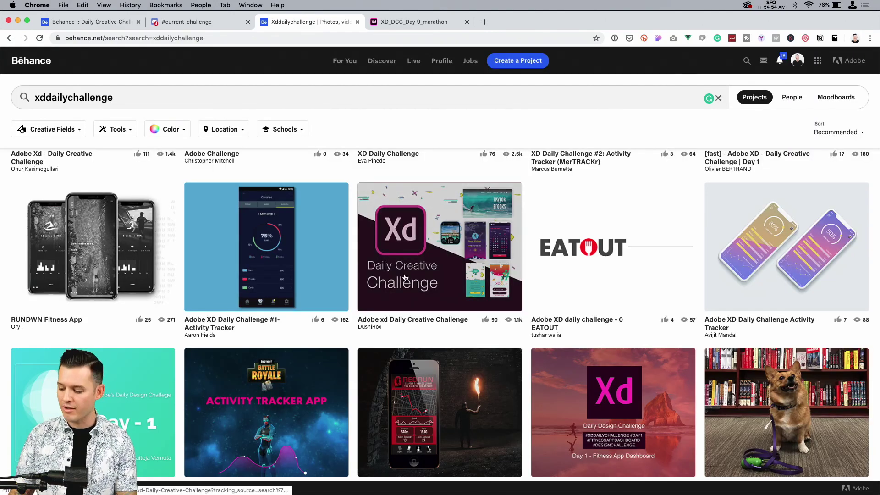